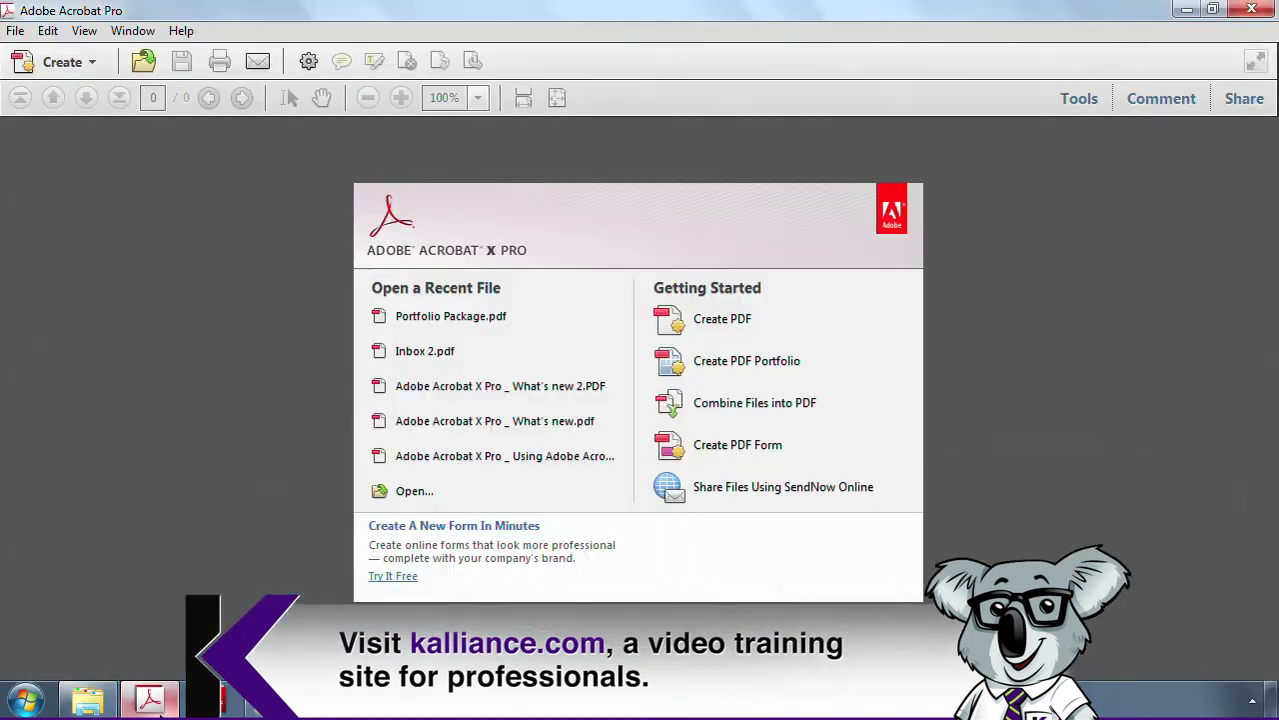
Start a new PDF portfolio and select the SBT Update Benefits files from Additional Maternity Leave to HR Memo-Leave
left_click(59, 66)
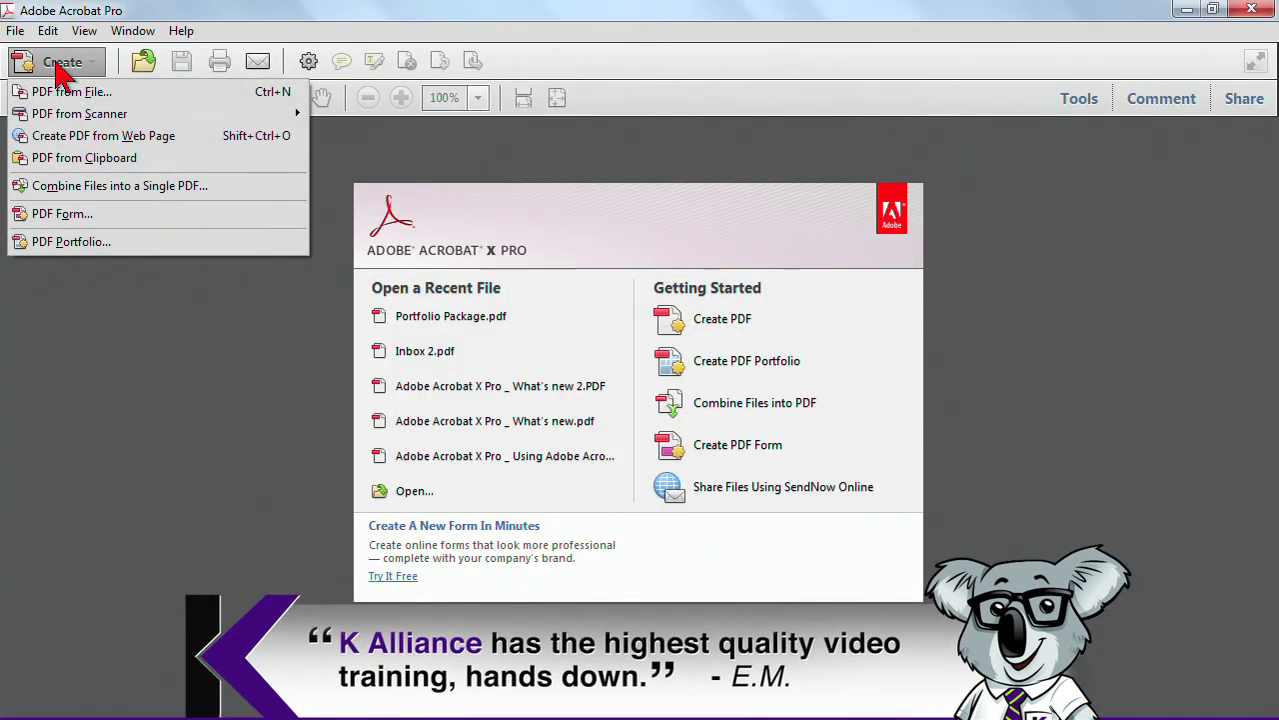
left_click(78, 242)
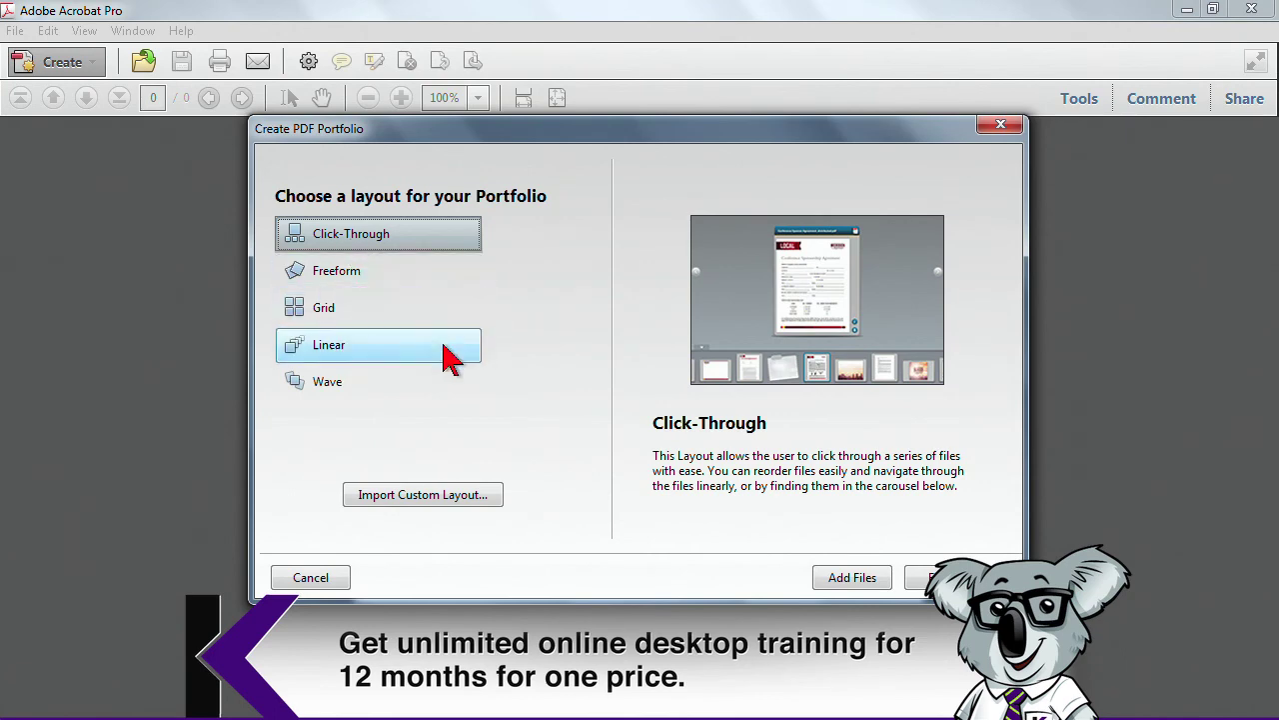
left_click(849, 579)
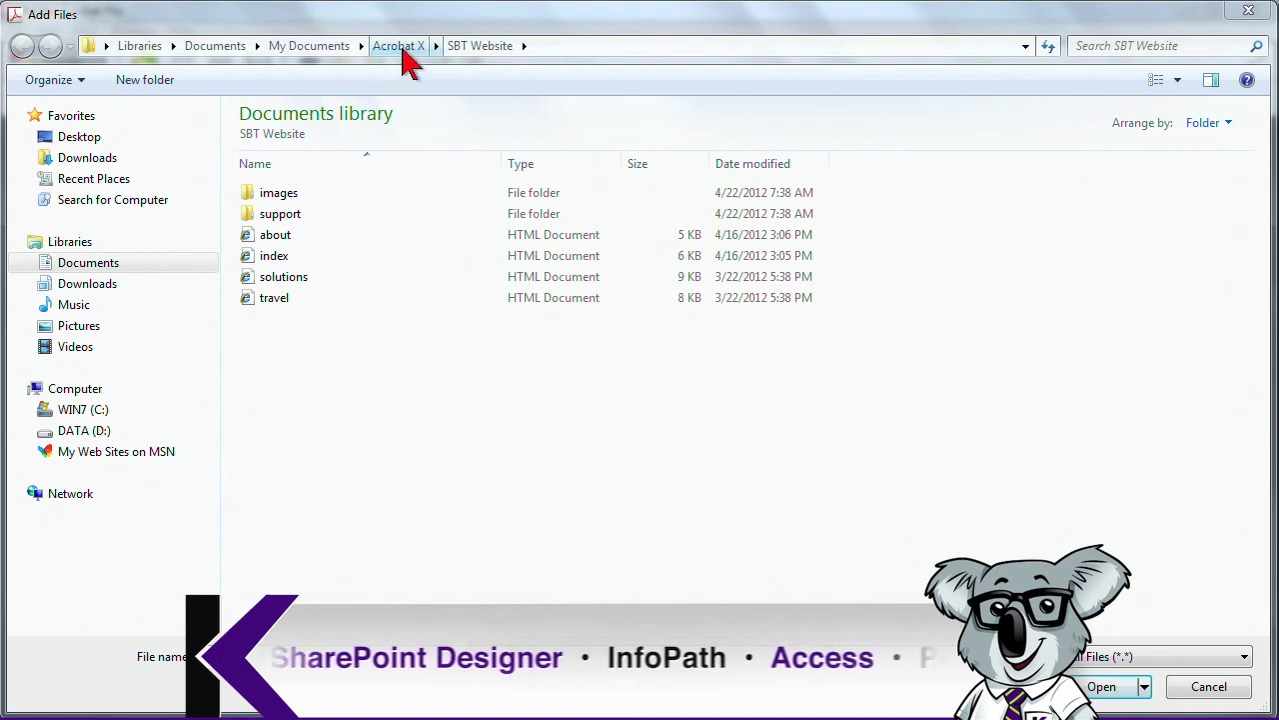
left_click(404, 47)
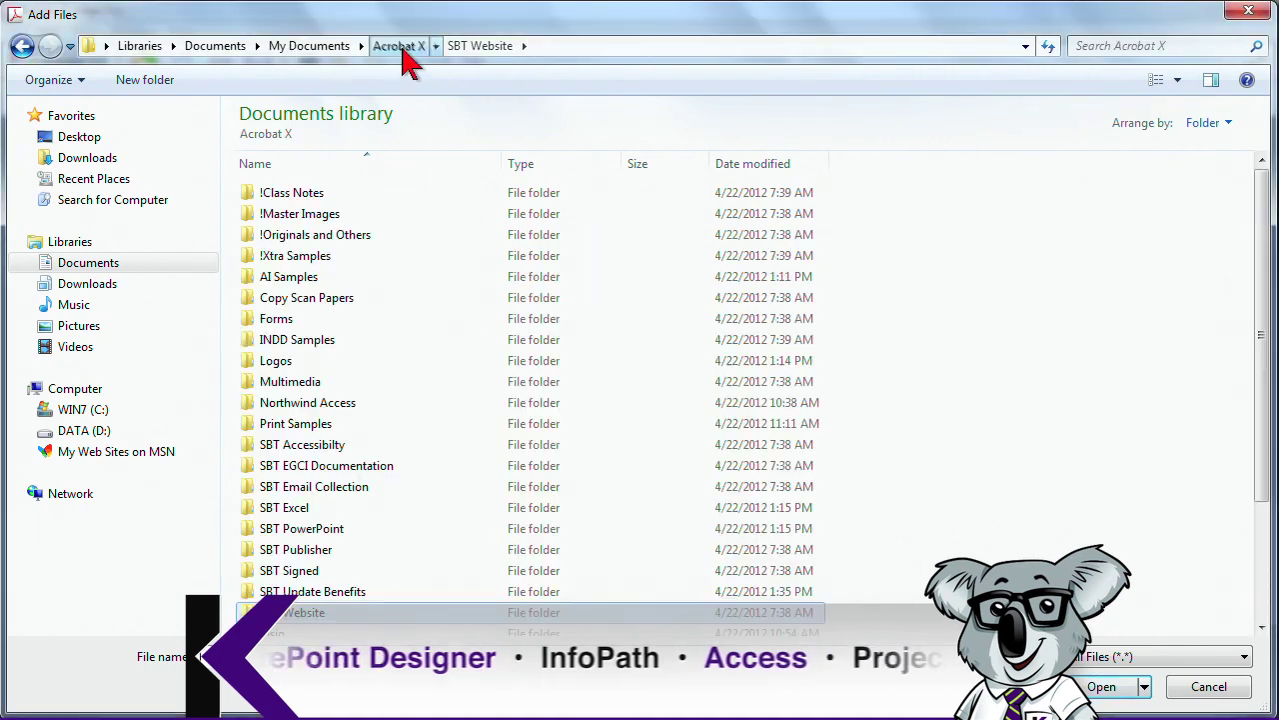
double_click(335, 591)
left_click(348, 193)
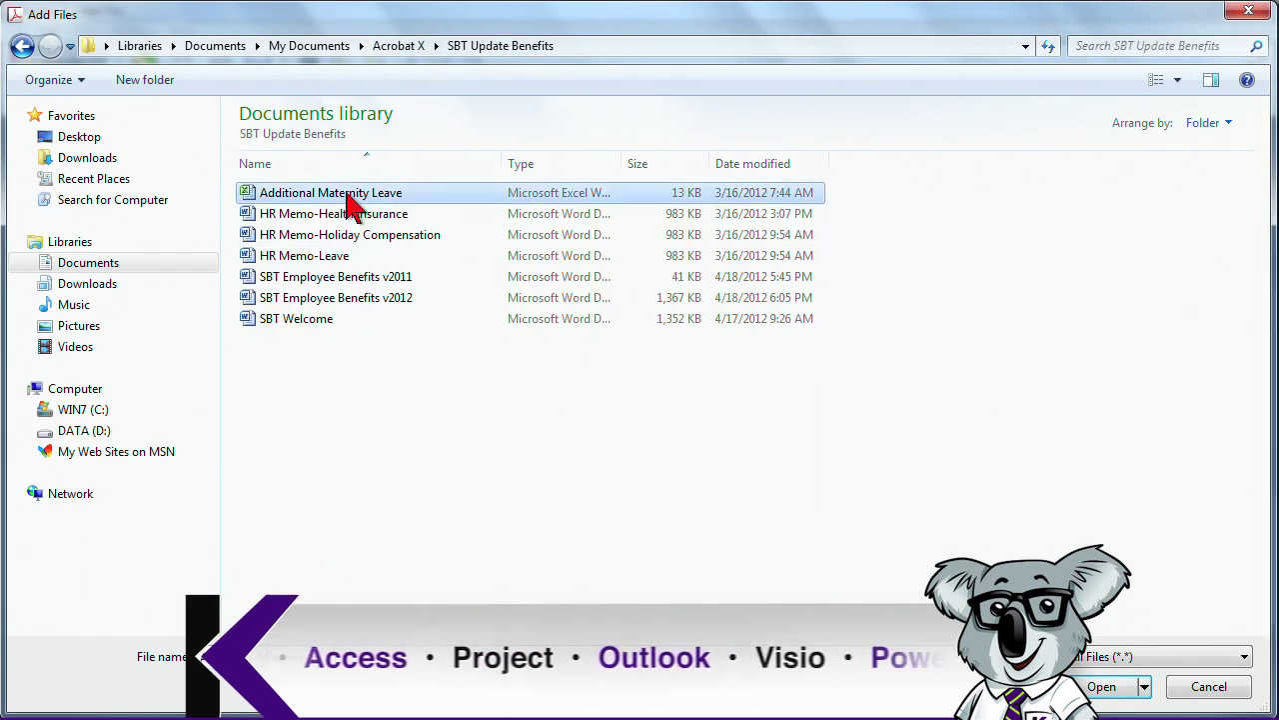
left_click(318, 258, "shift")
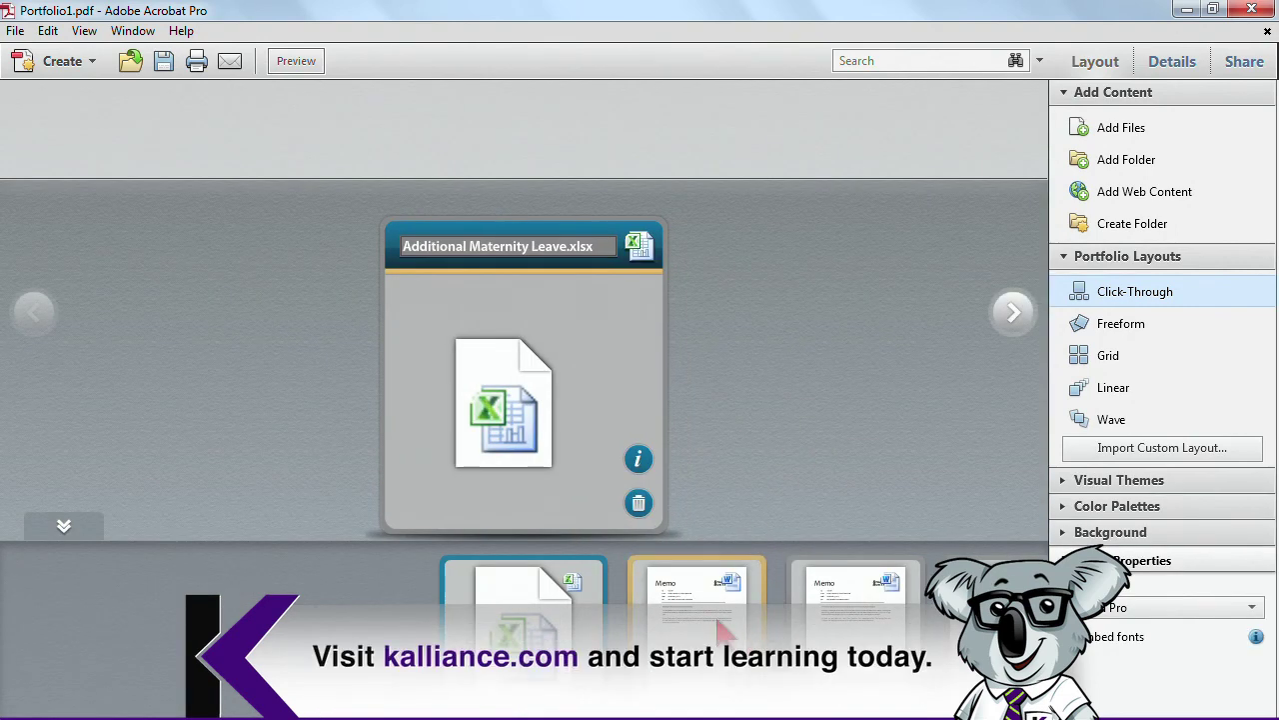
Step through the HR Memo-Health Insurance and HR Memo-Leave cards, then return to Additional Maternity Leave
key("Right")
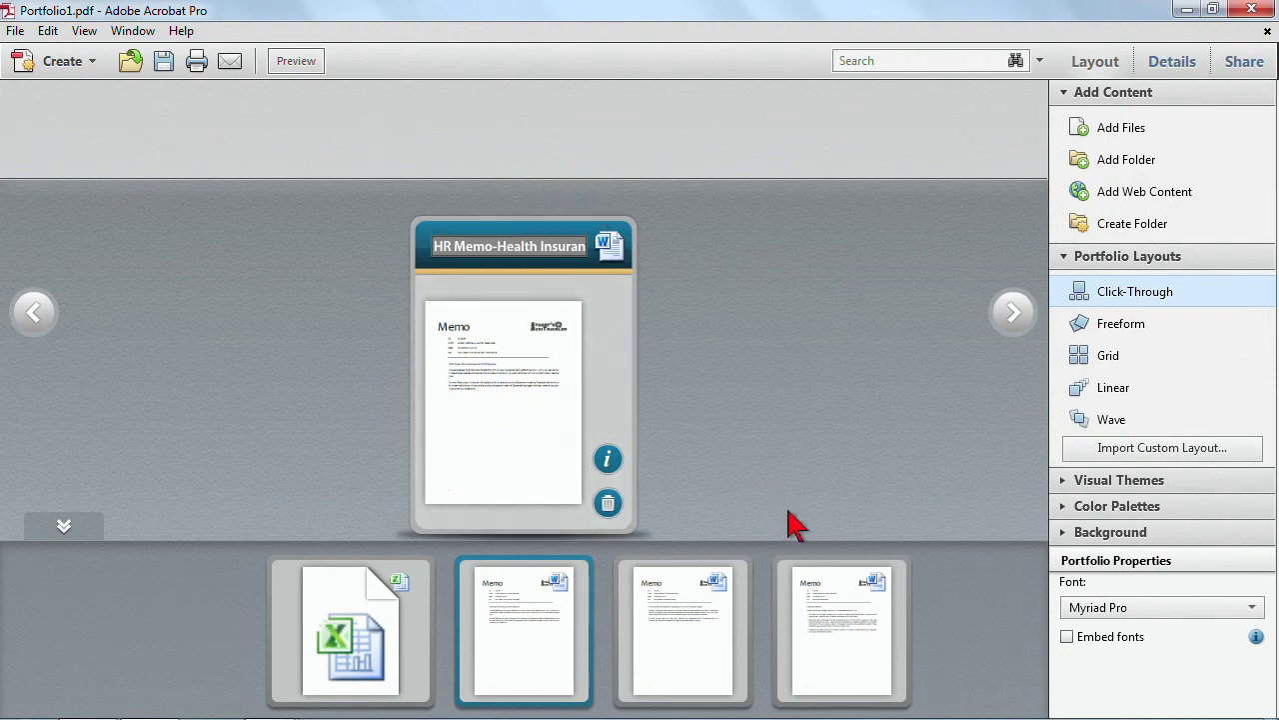
left_click(819, 620)
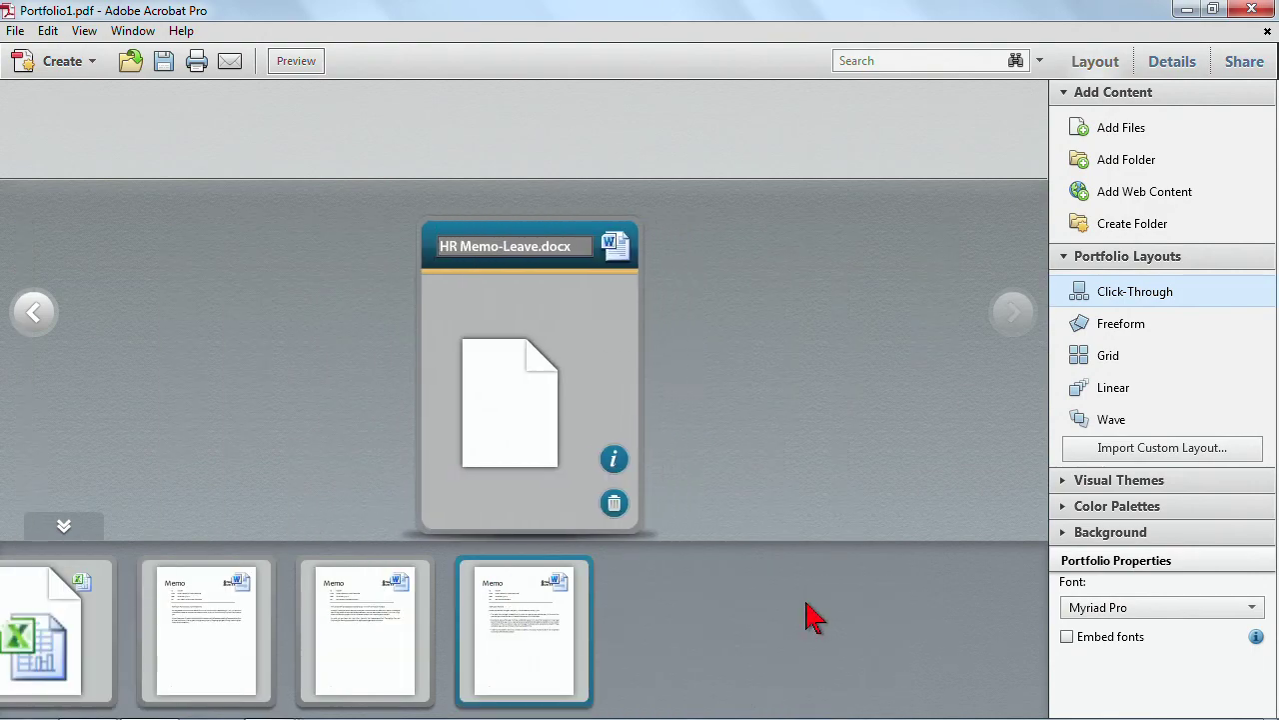
left_click(80, 674)
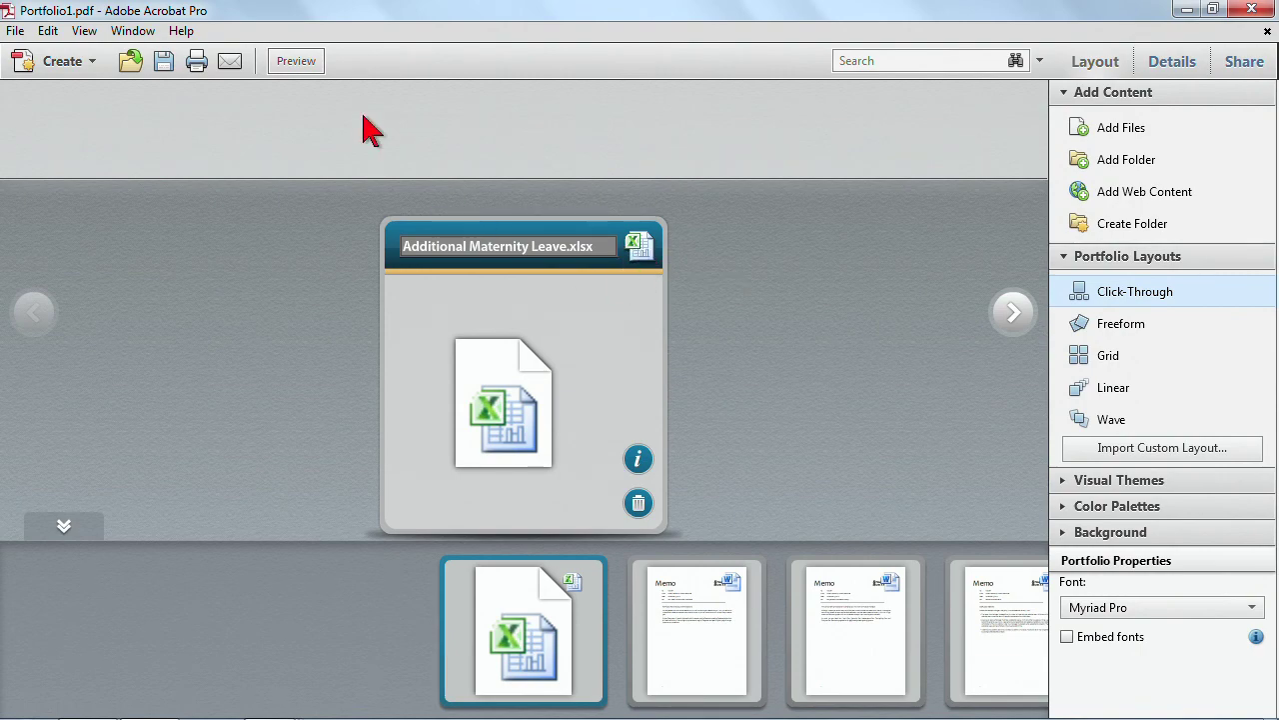
left_click(300, 68)
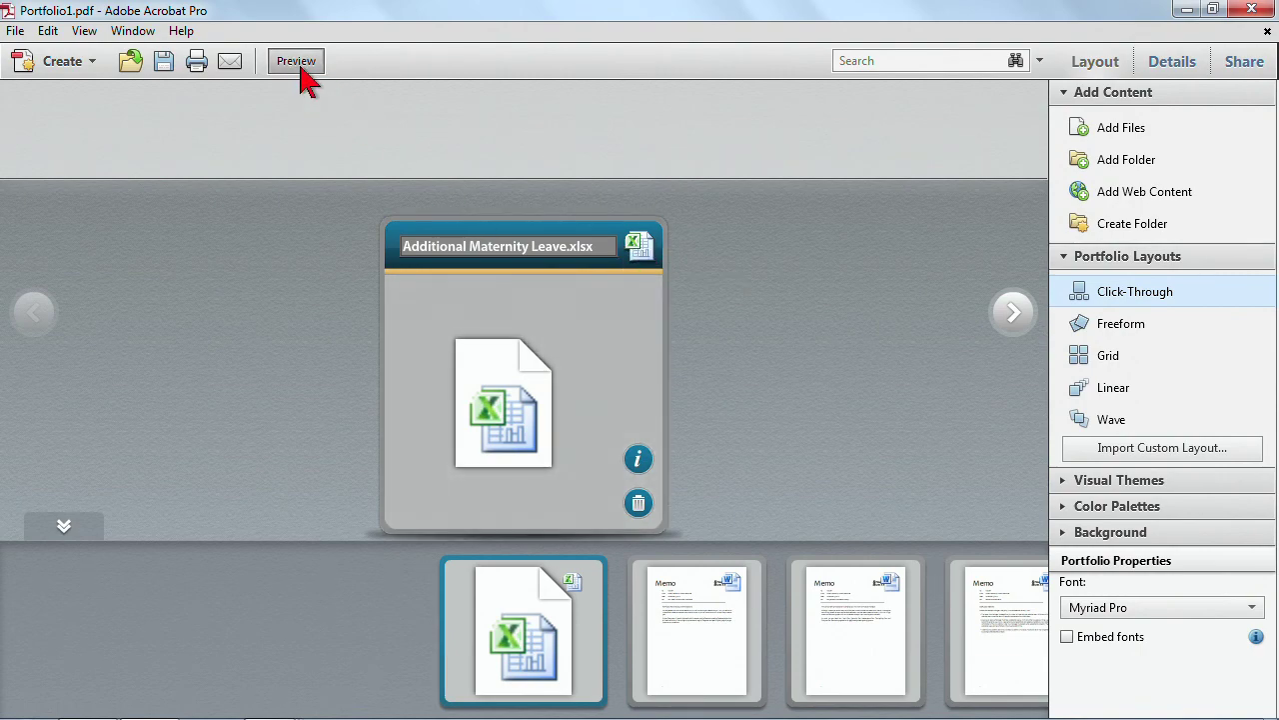
double_click(612, 345)
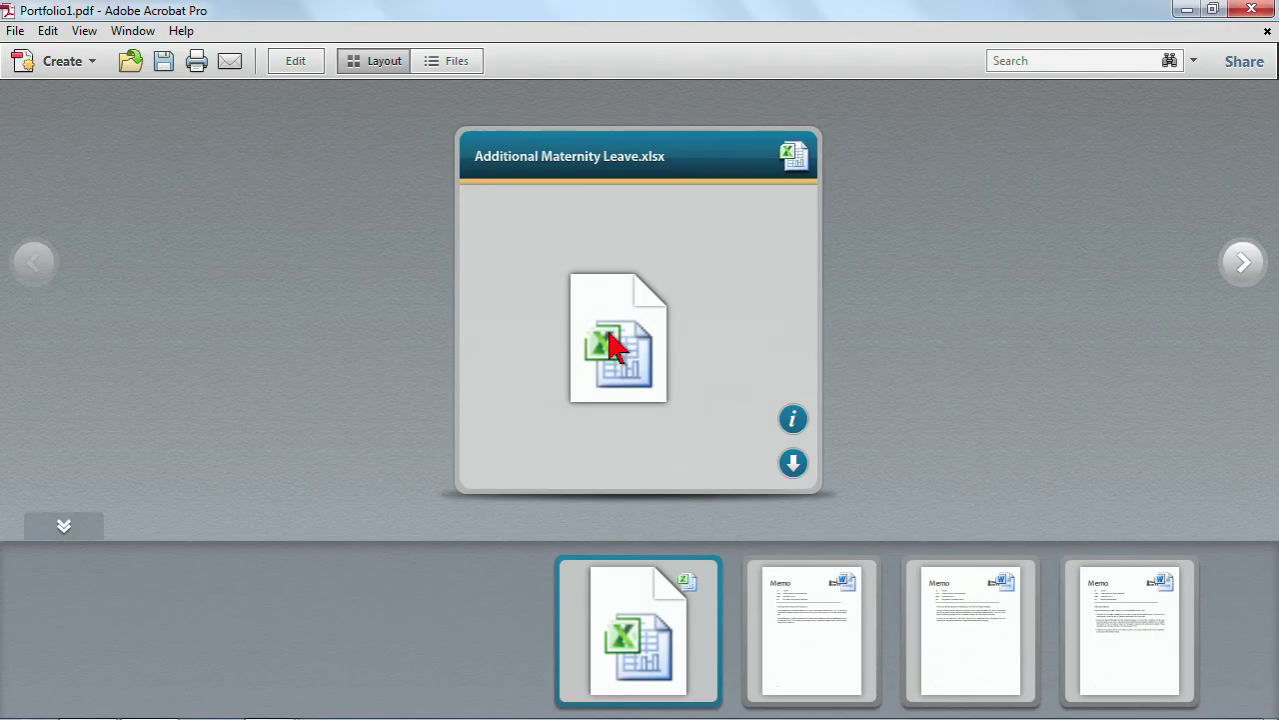
left_click(1206, 98)
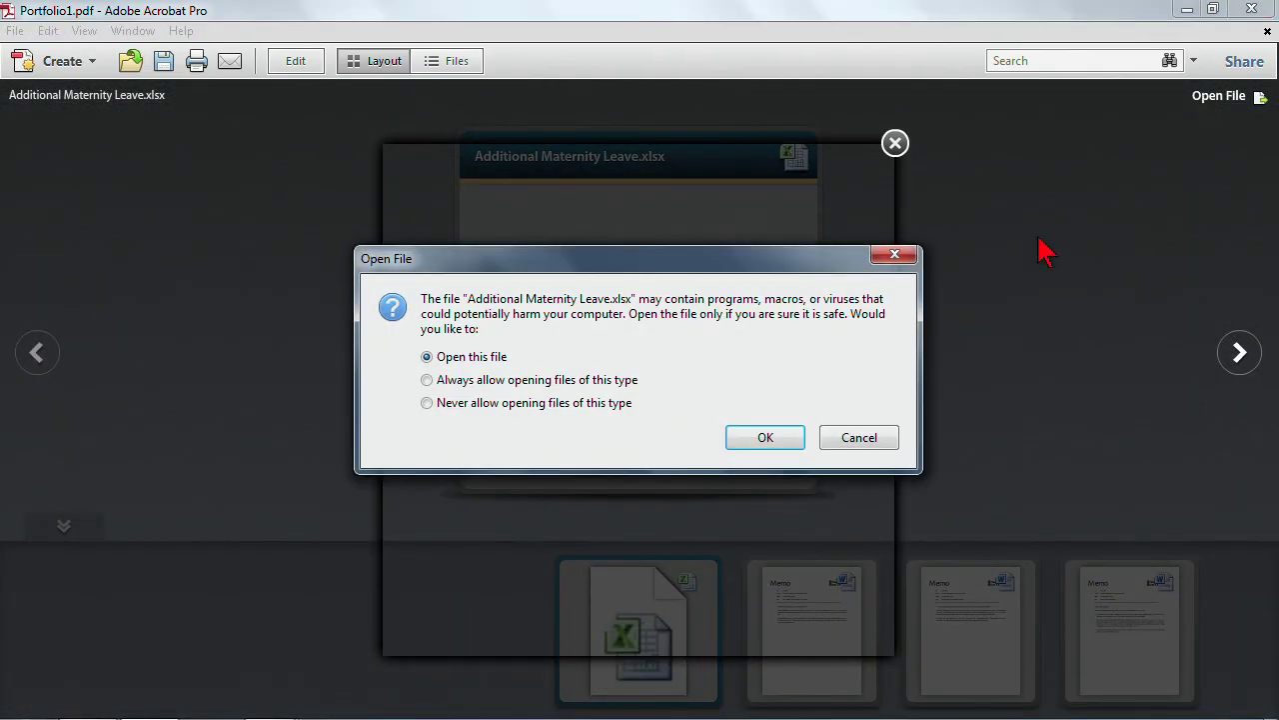
left_click(865, 445)
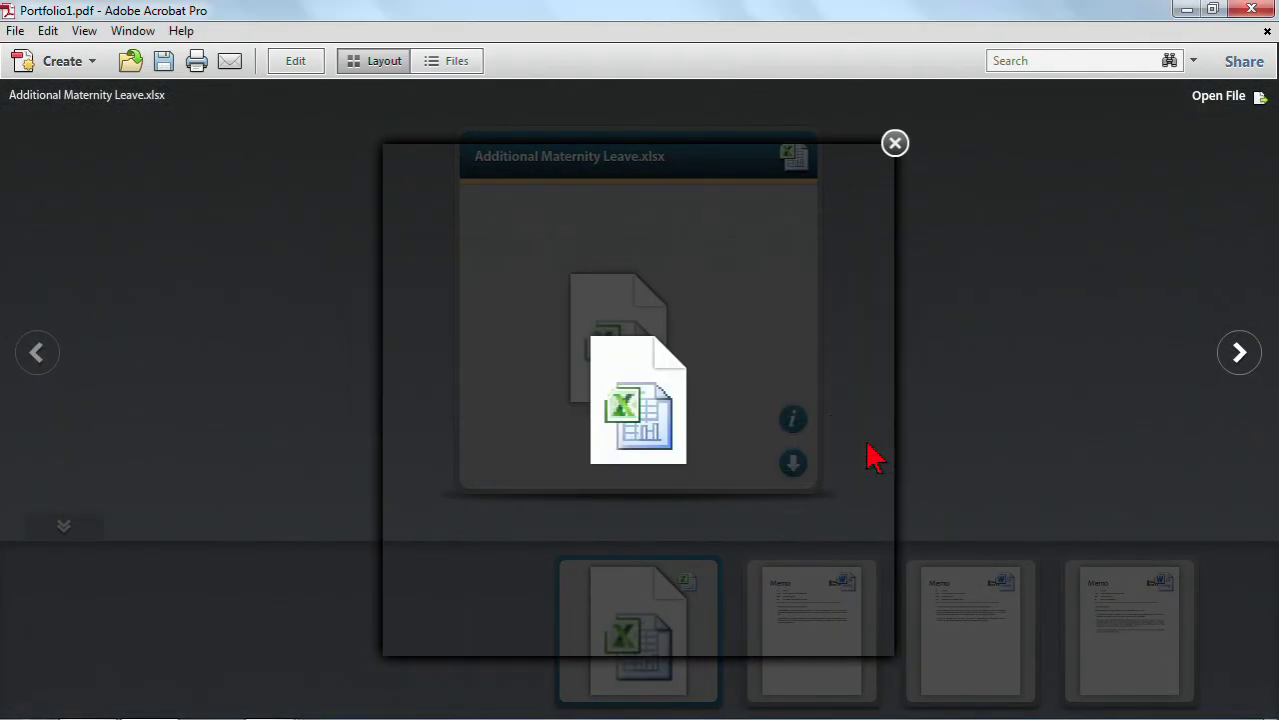
left_click(294, 62)
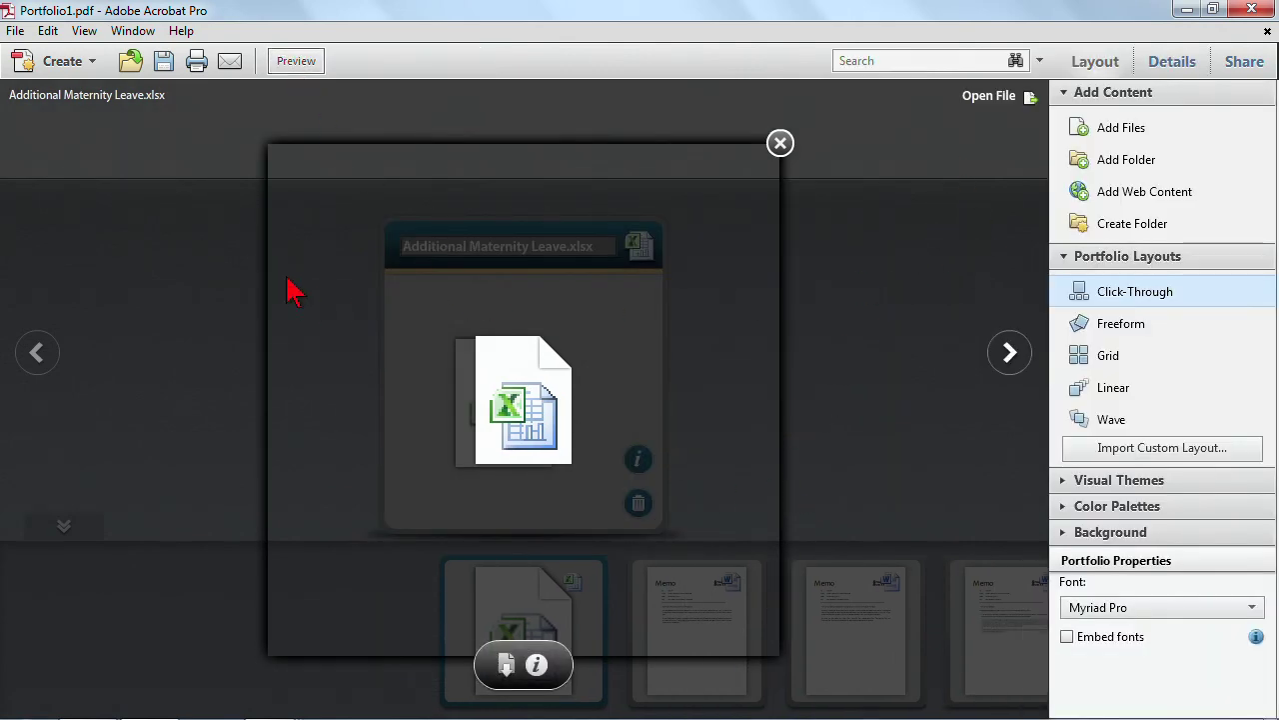
left_click(780, 144)
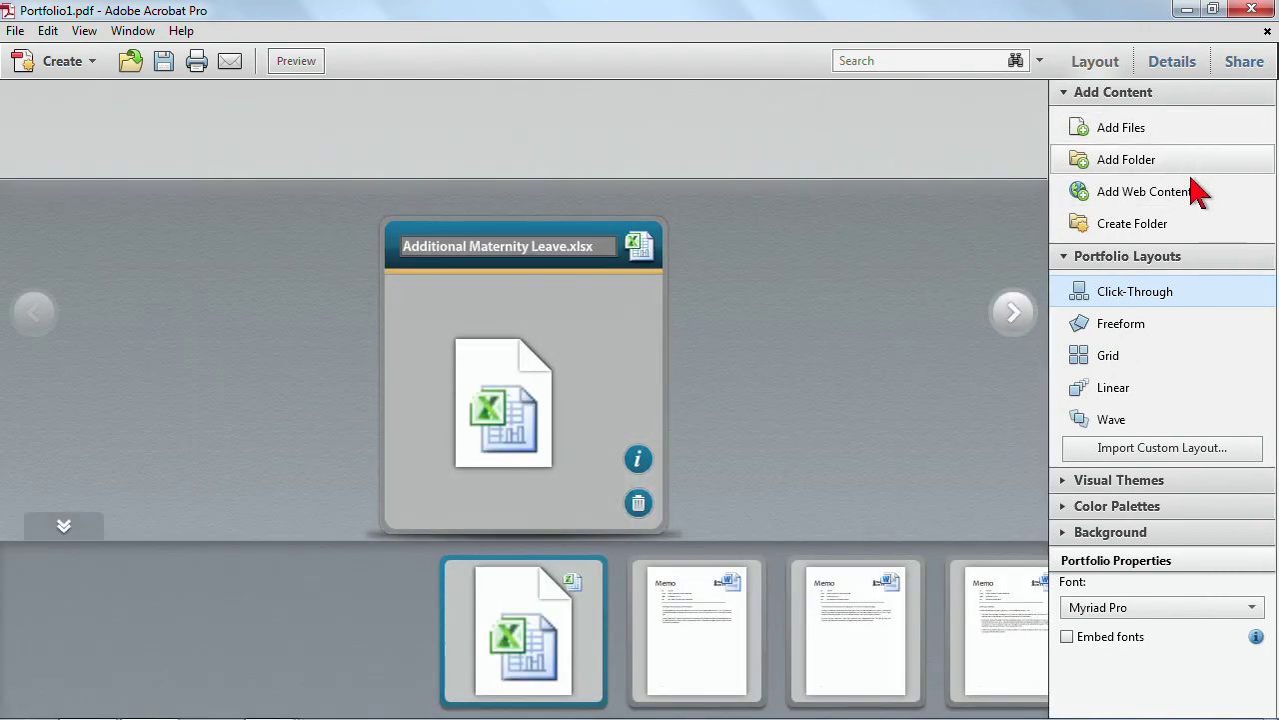
Close Portfolio1 without saving and start Combine Files into a Single PDF
left_click(1267, 31)
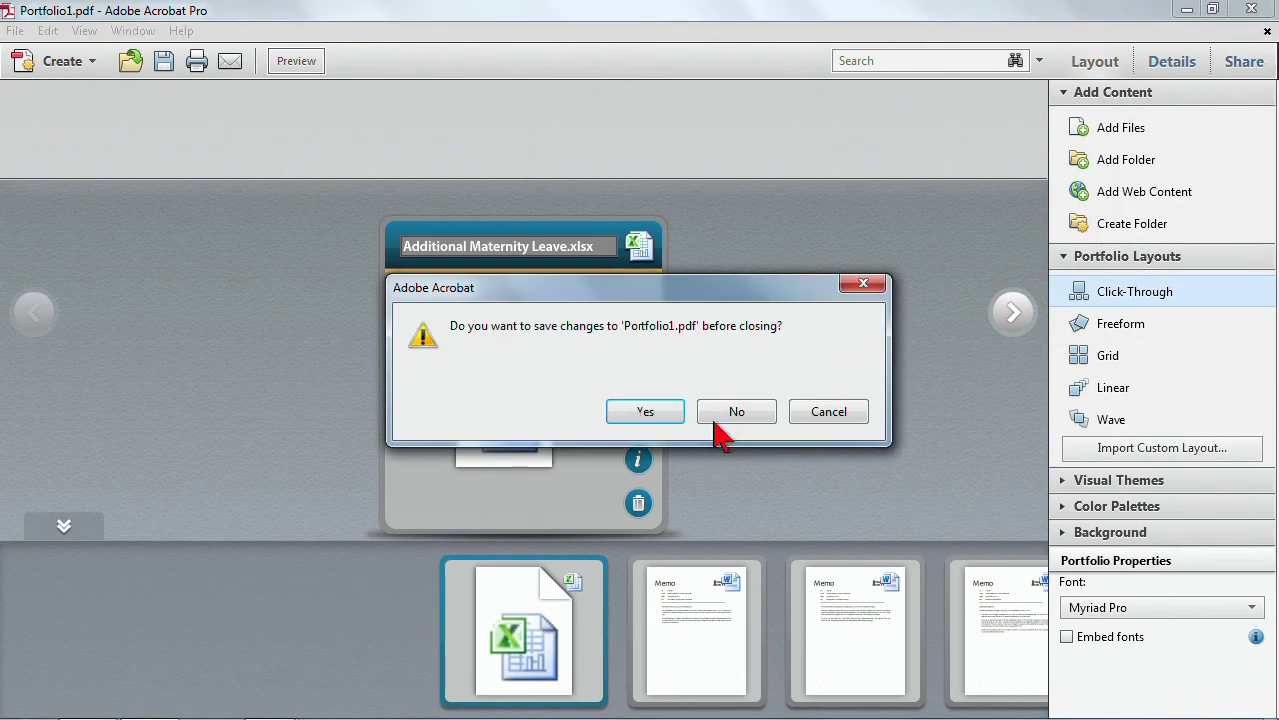
left_click(729, 414)
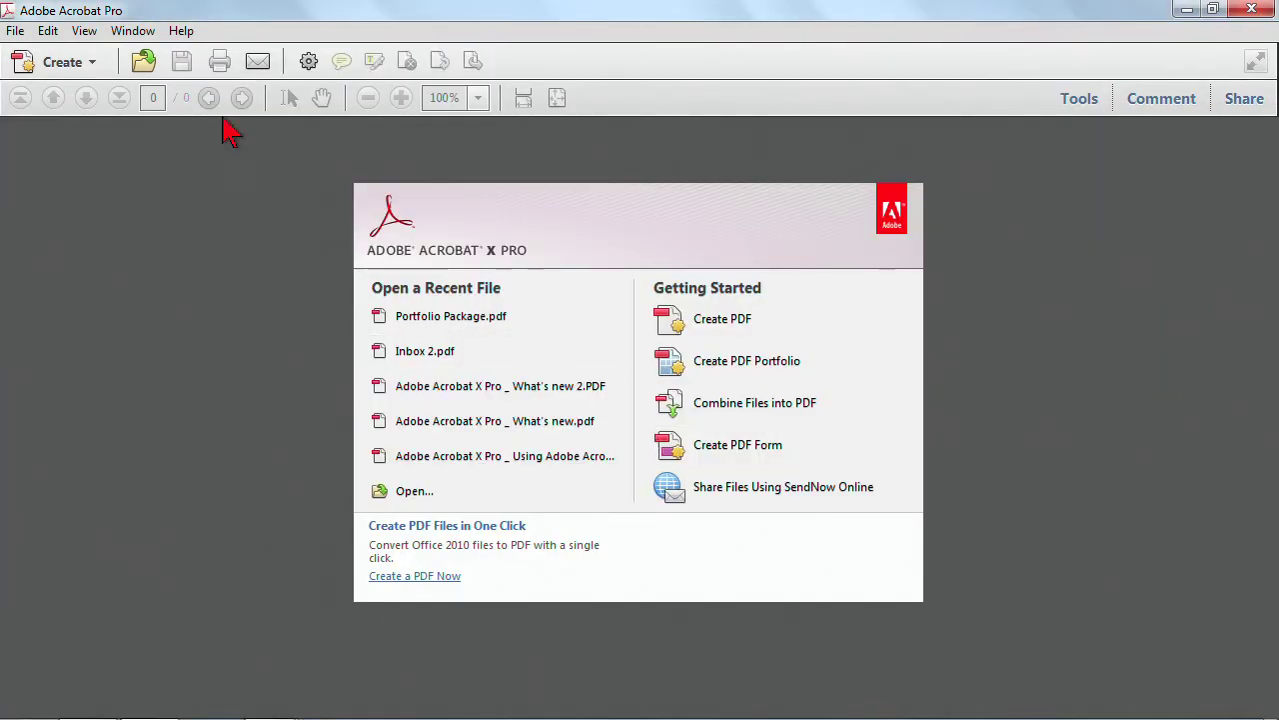
left_click(50, 63)
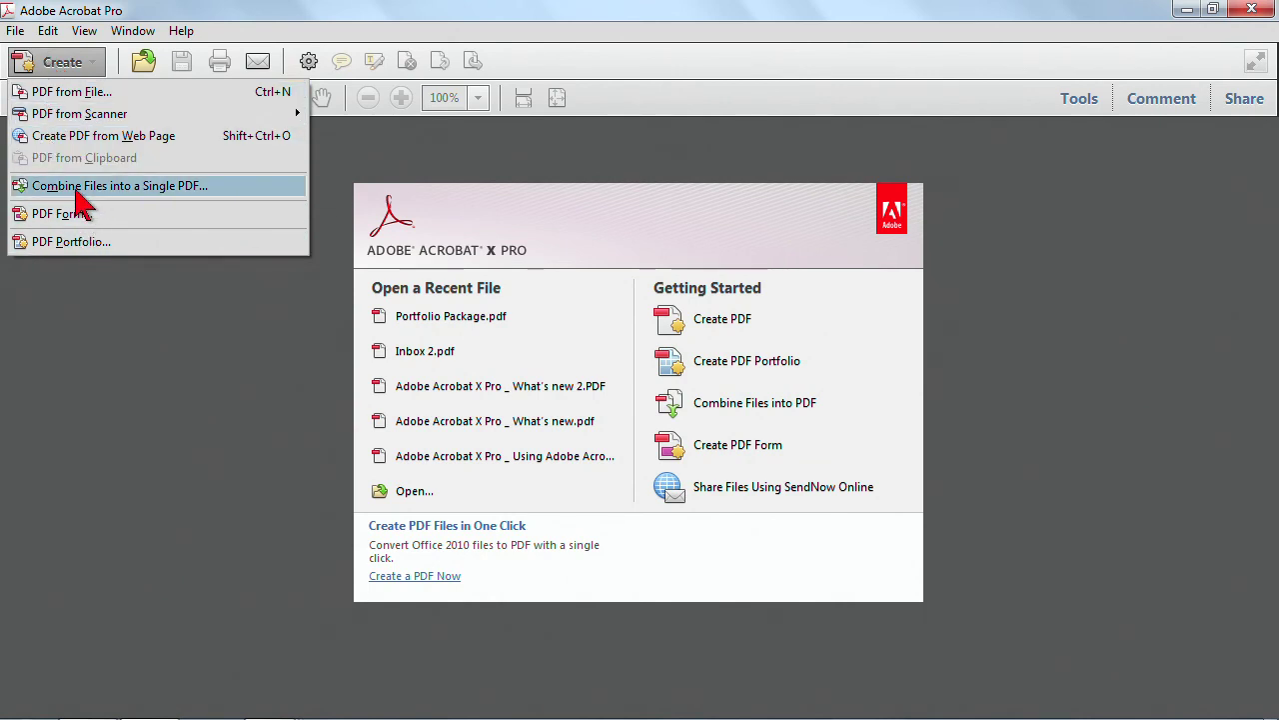
left_click(80, 188)
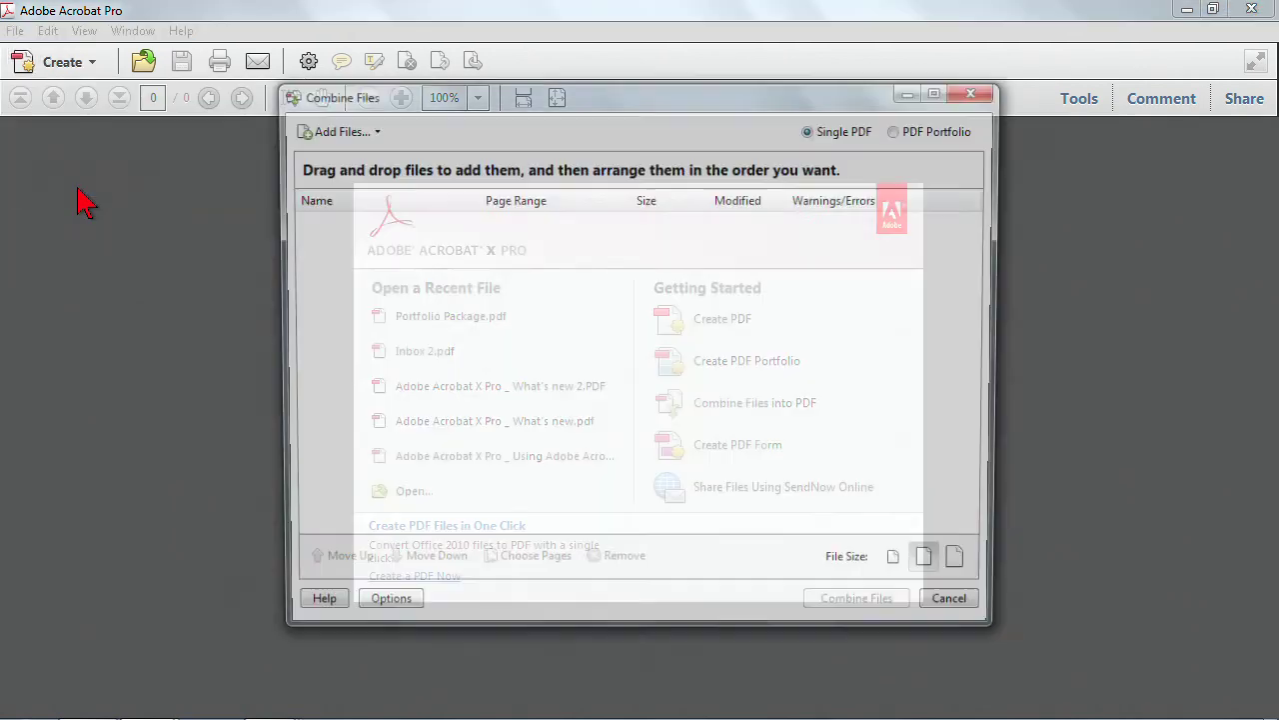
Add the first four SBT benefits files and create them as a PDF Portfolio
left_click(329, 128)
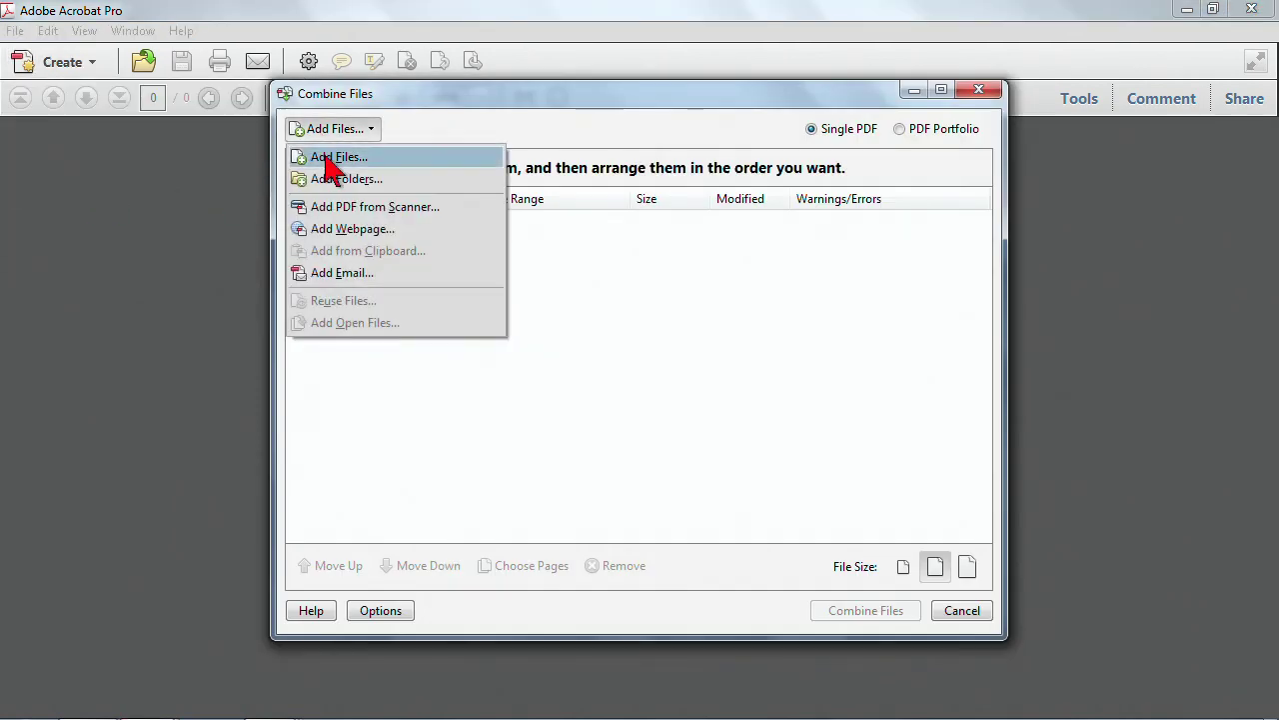
left_click(336, 160)
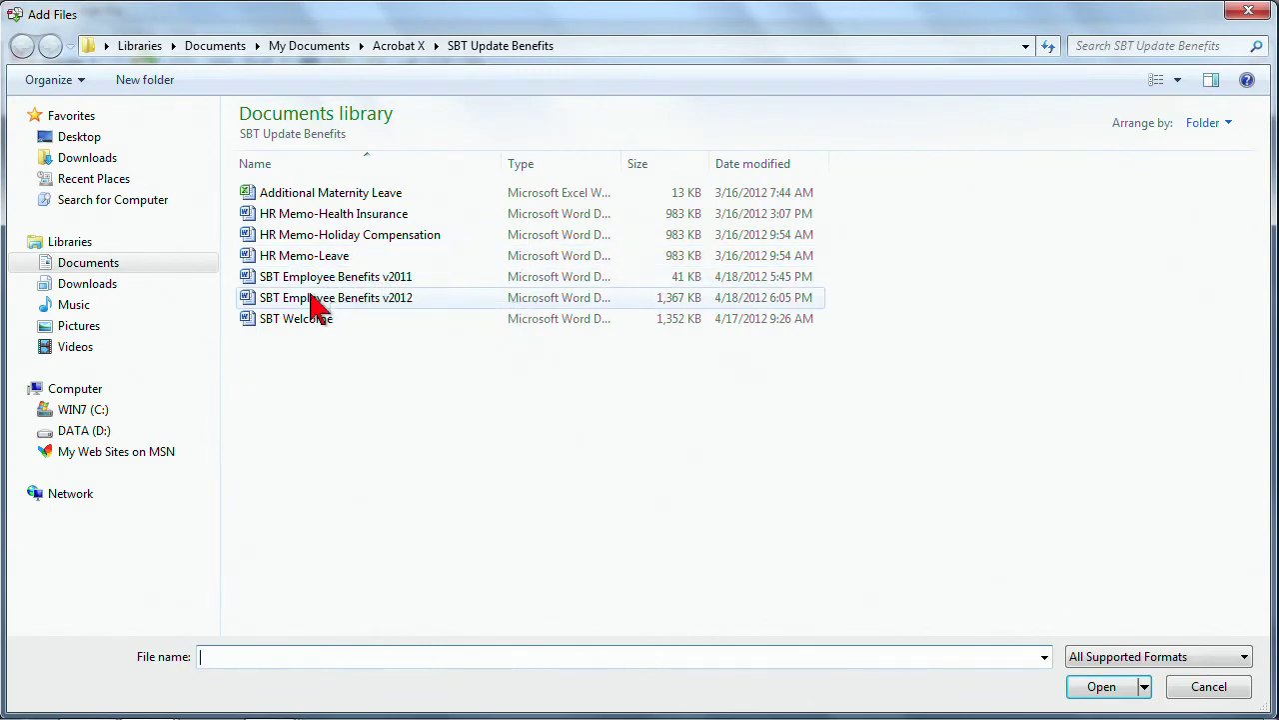
left_click(312, 195)
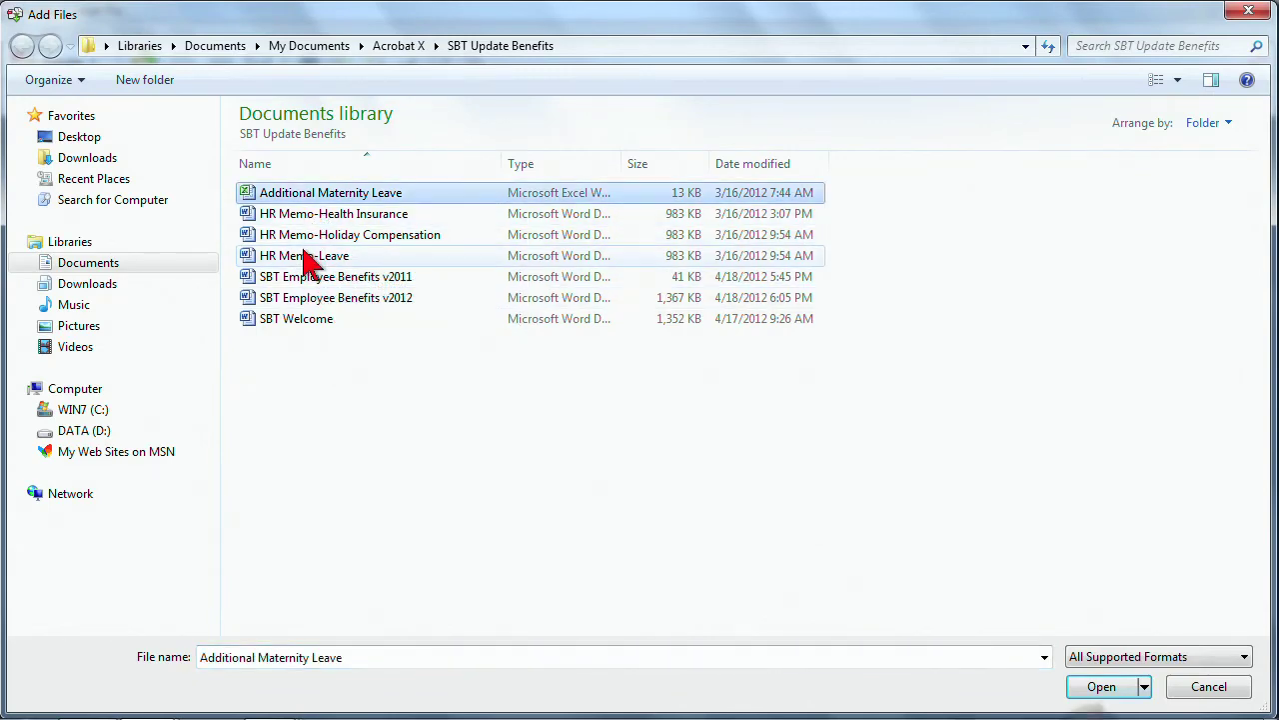
left_click(309, 256, "shift")
left_click(1099, 686)
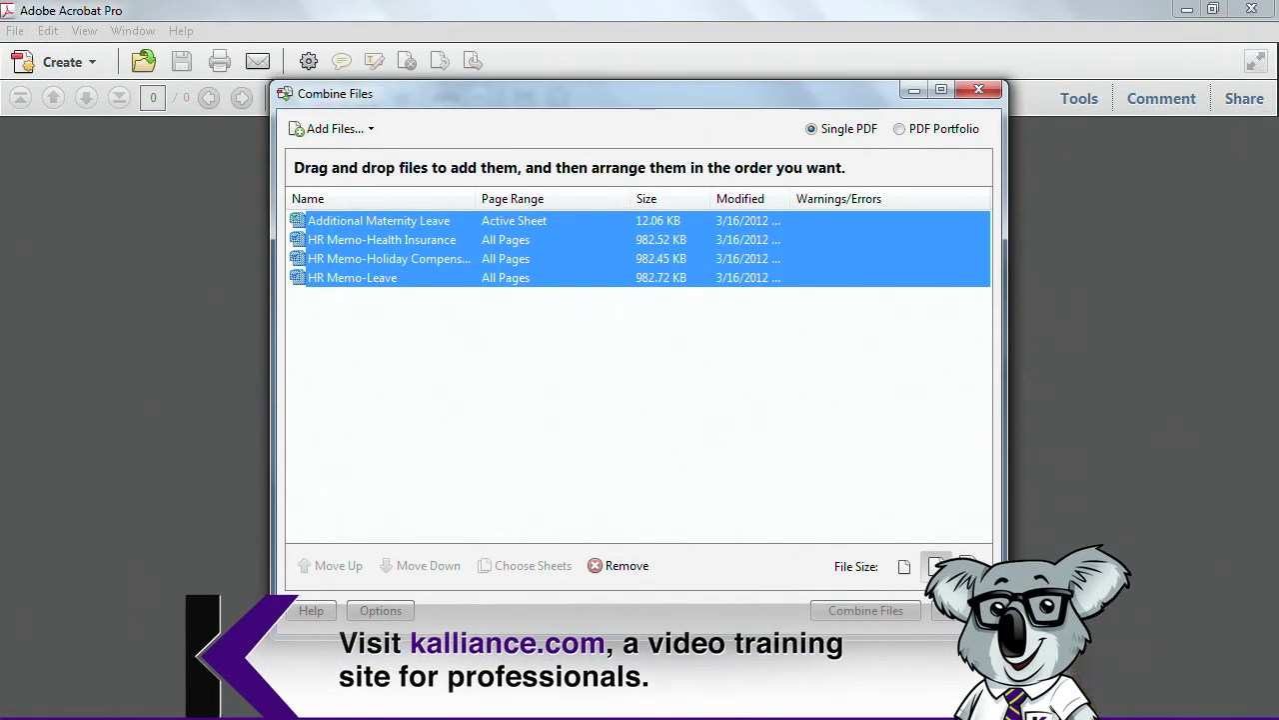
left_click(914, 131)
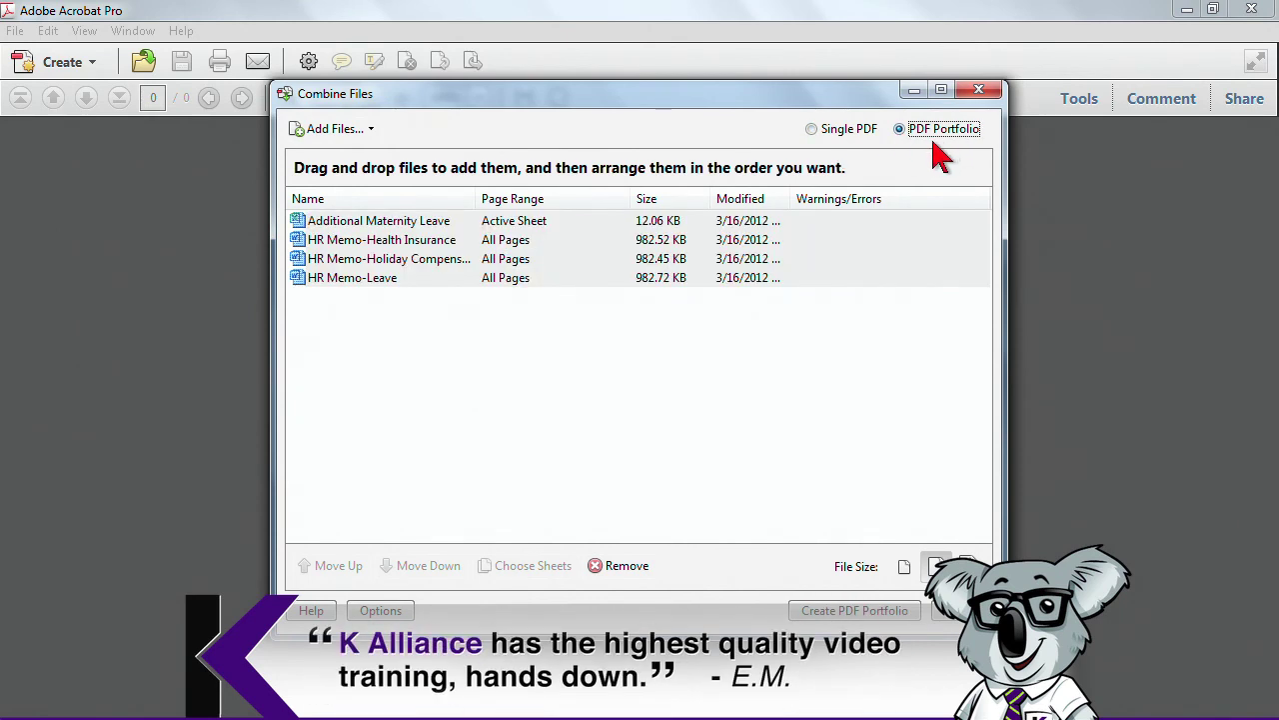
left_click(878, 613)
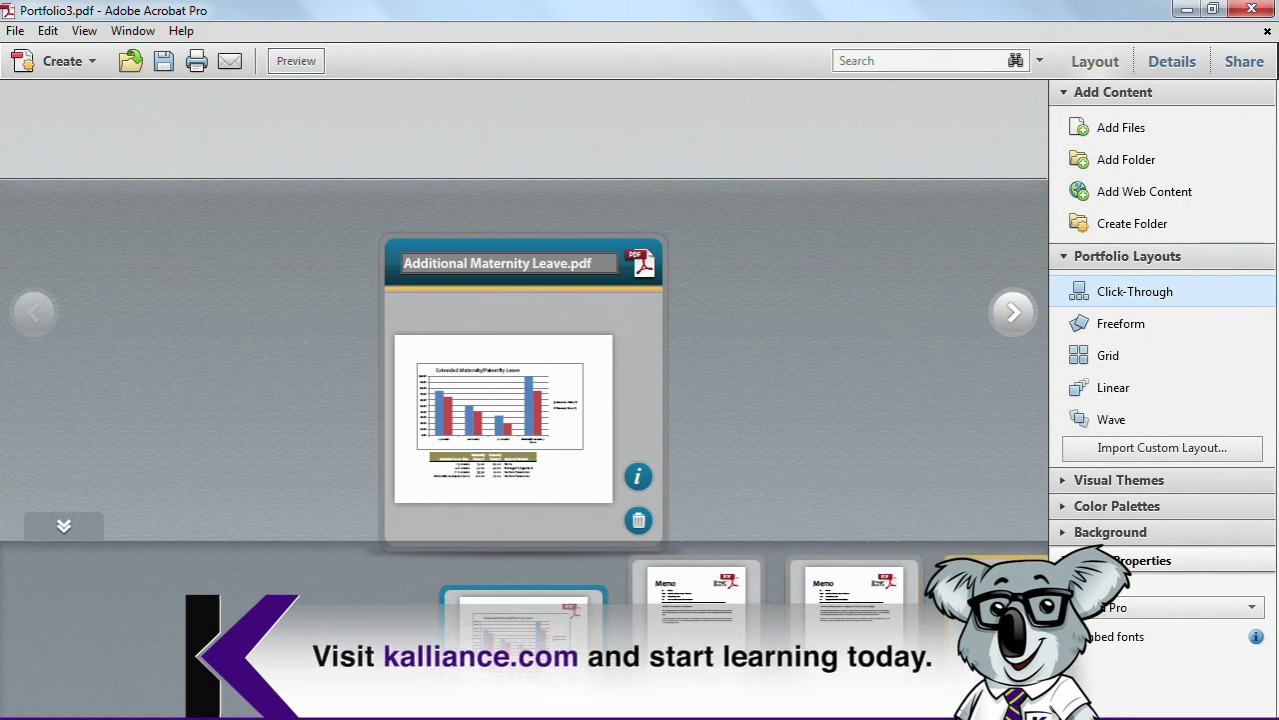
View Additional Maternity Leave.pdf at full size and preview the portfolio as readers see it
left_click(545, 388)
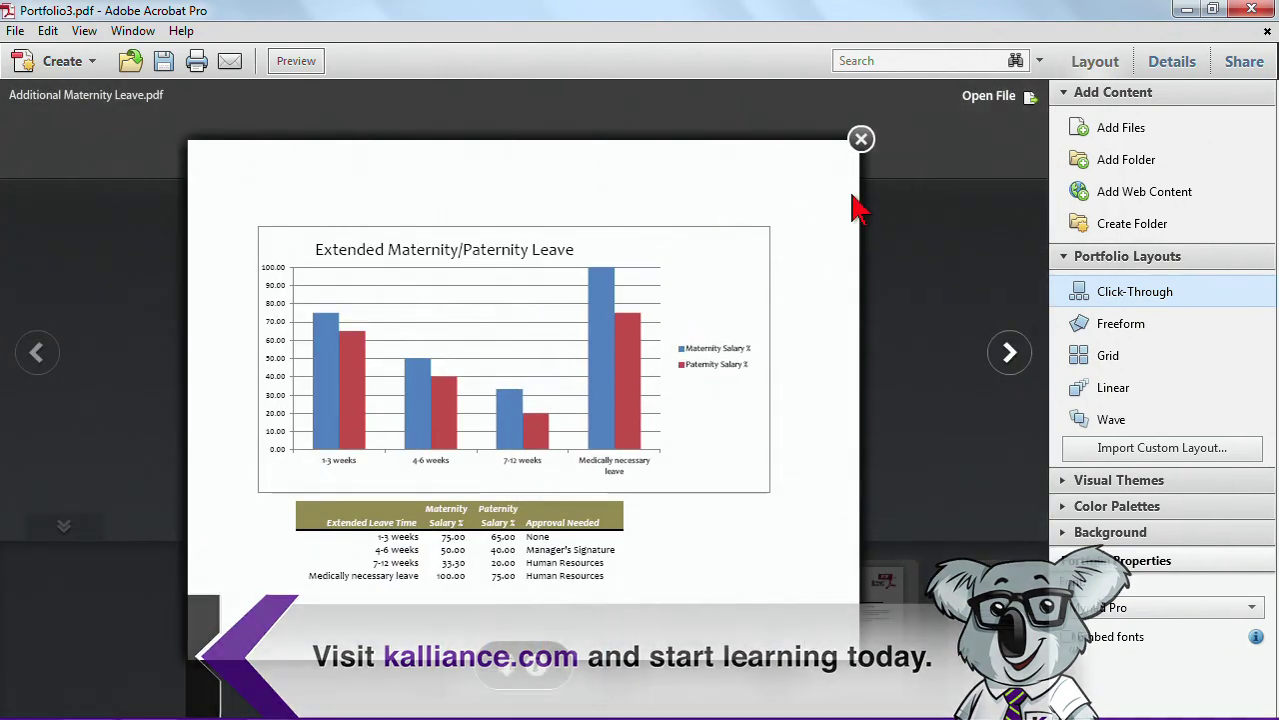
left_click(861, 139)
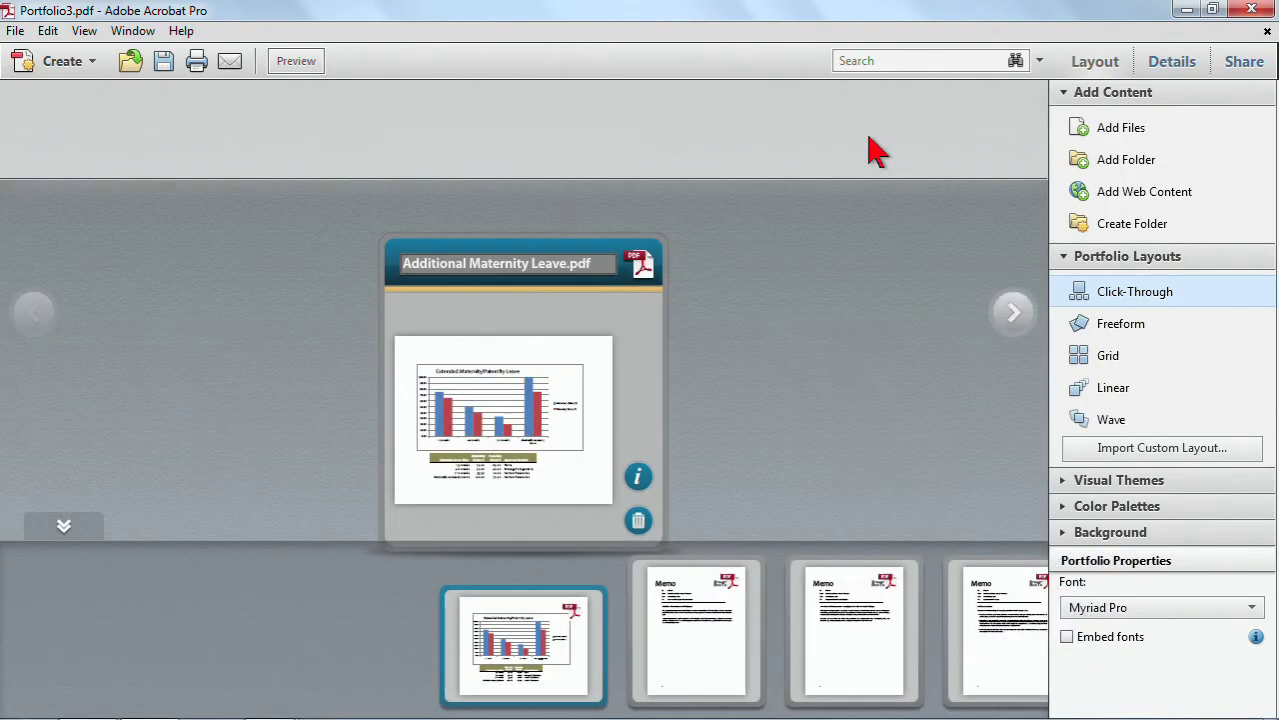
left_click(306, 66)
left_click(636, 305)
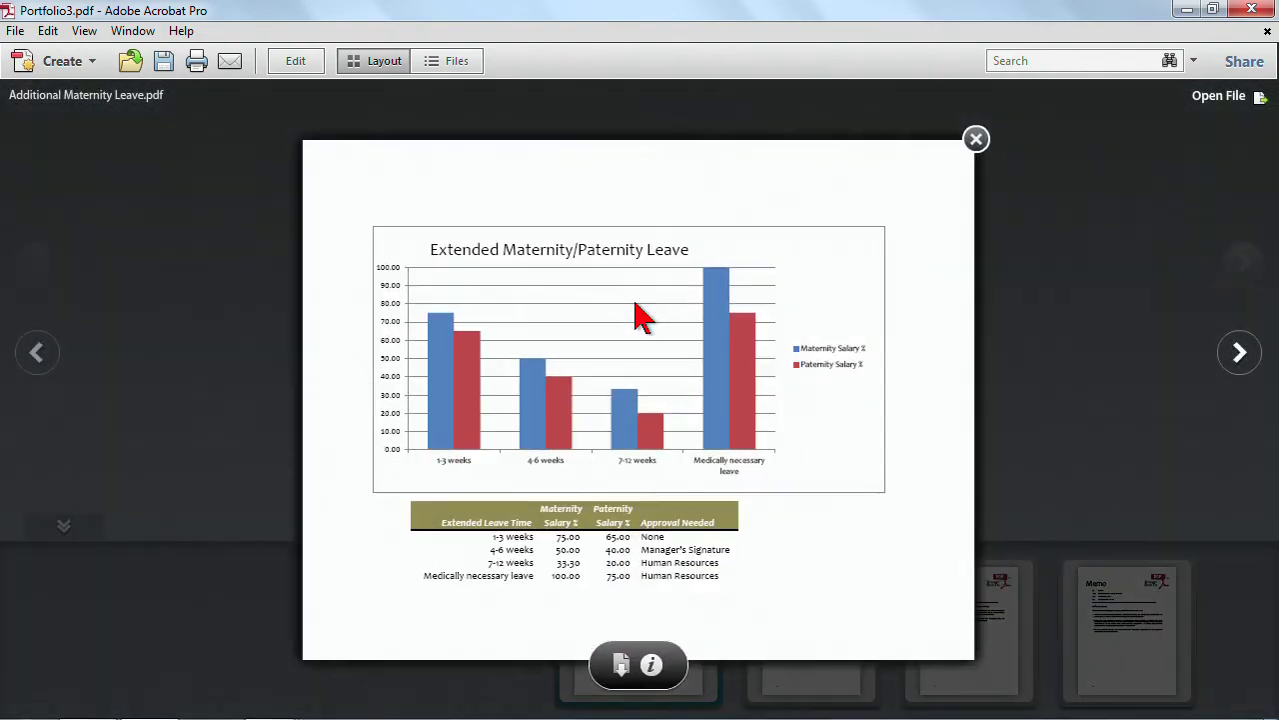
Open the maternity leave file on its own, close it, and put the portfolio back into editing
left_click(1210, 97)
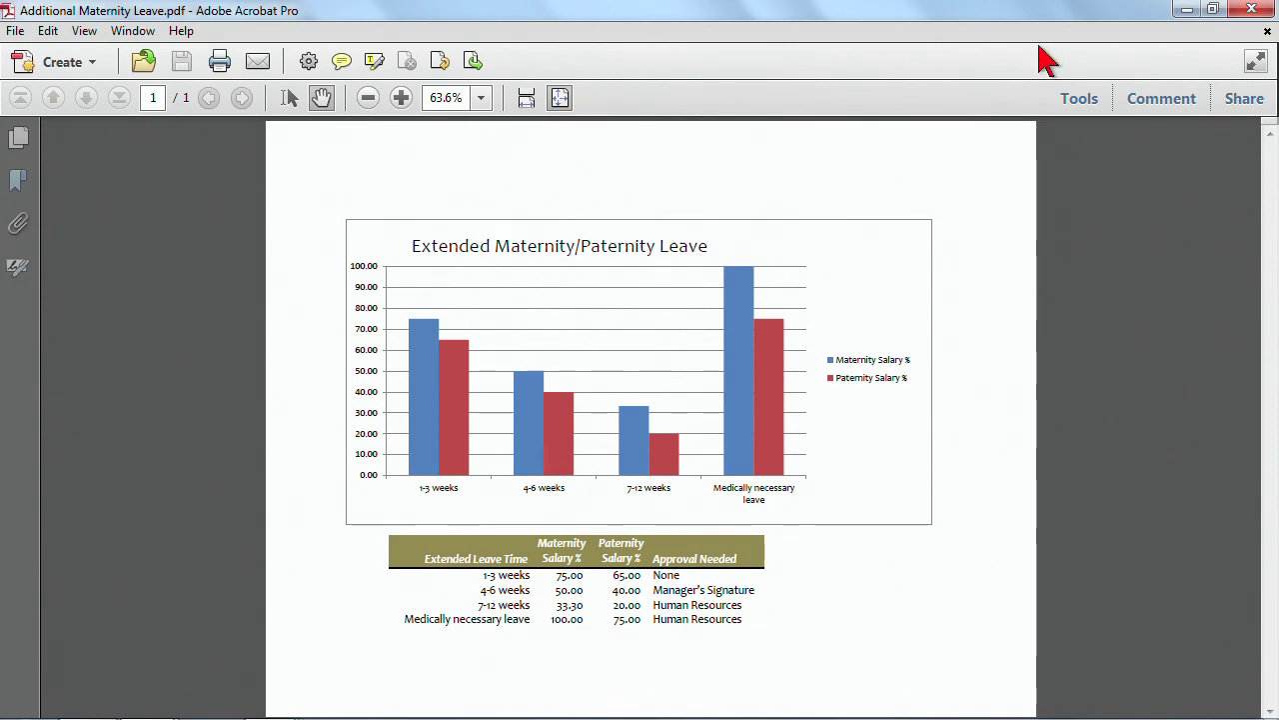
left_click(1267, 31)
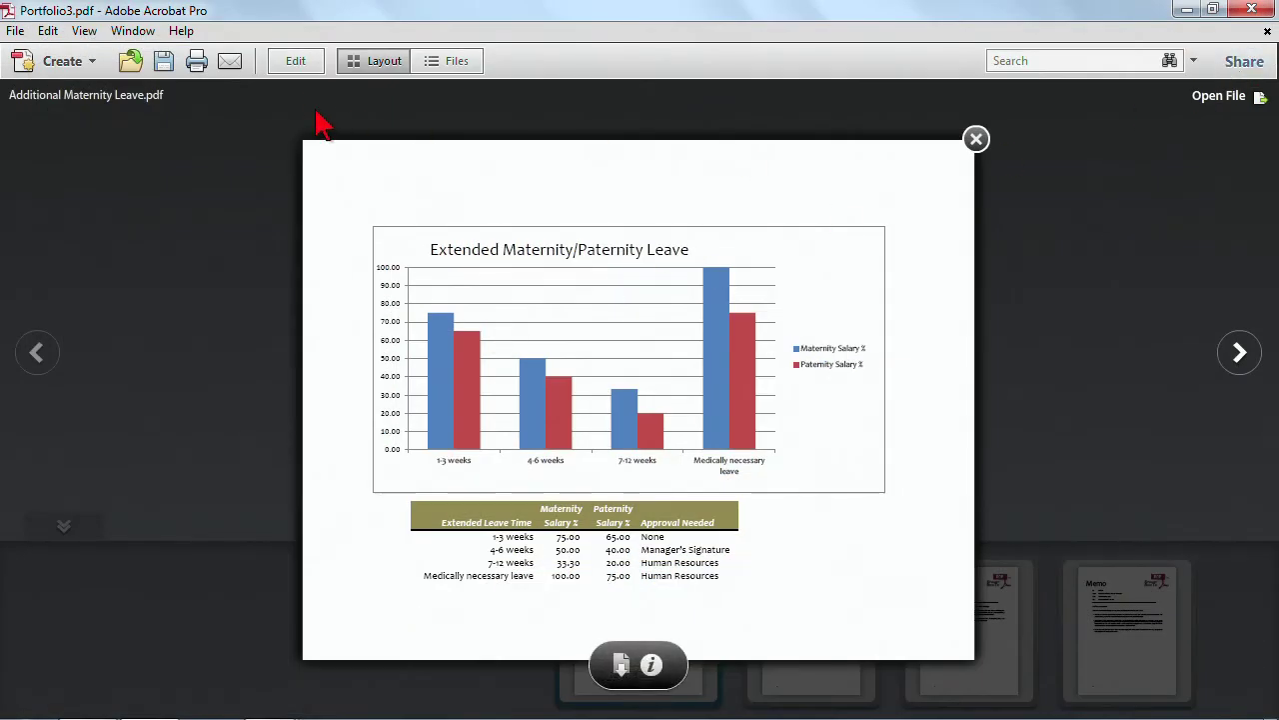
left_click(976, 140)
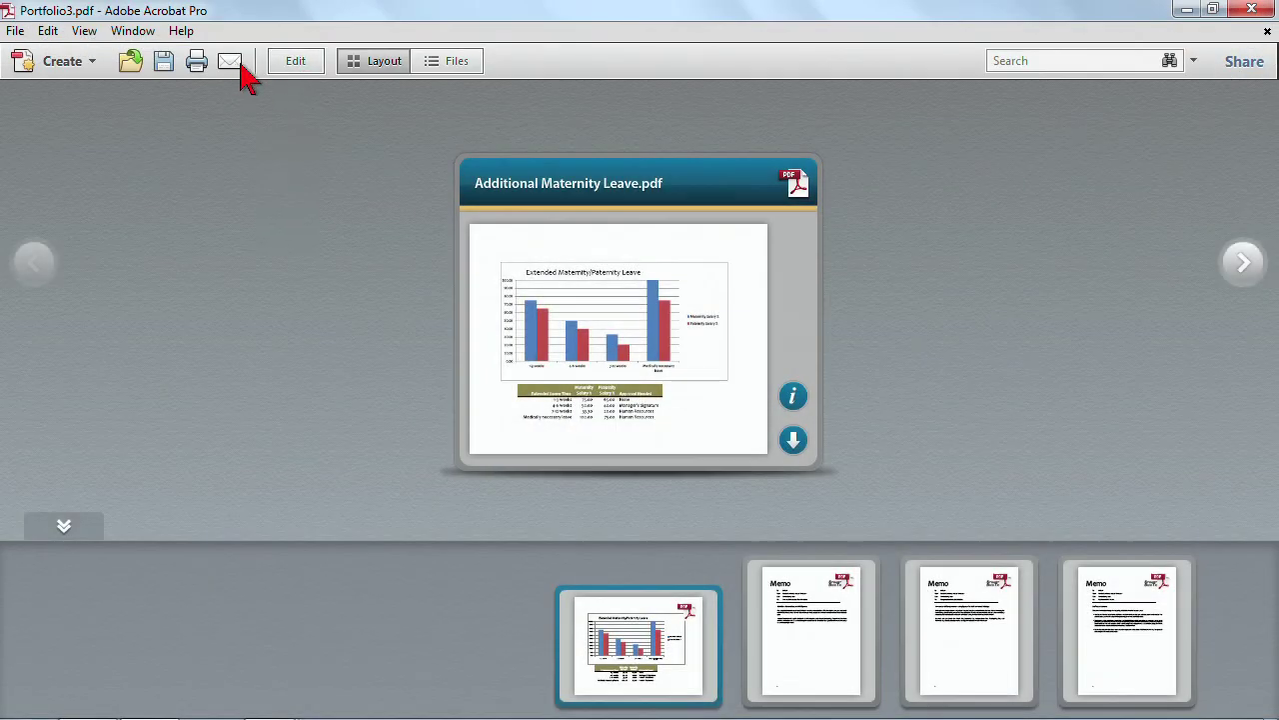
left_click(295, 61)
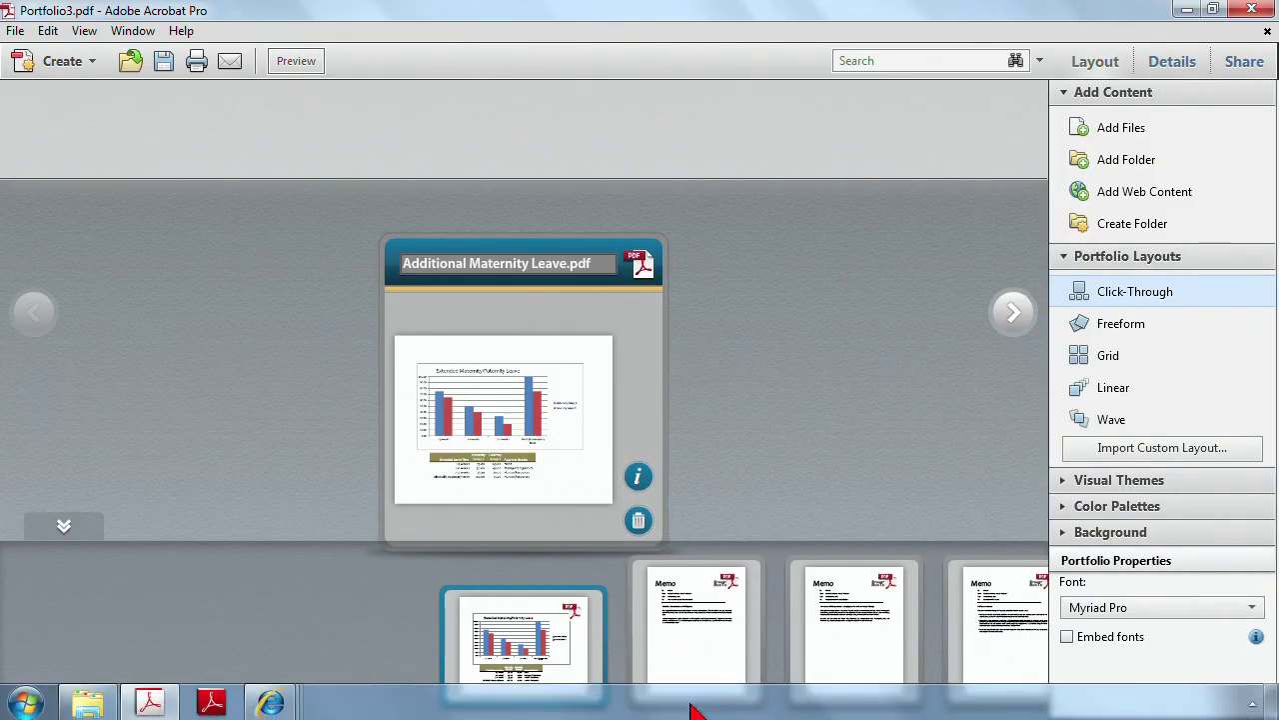
Cancel Combine Files, then add Additional Maternity Leave.xlsx to the portfolio
left_click(60, 61)
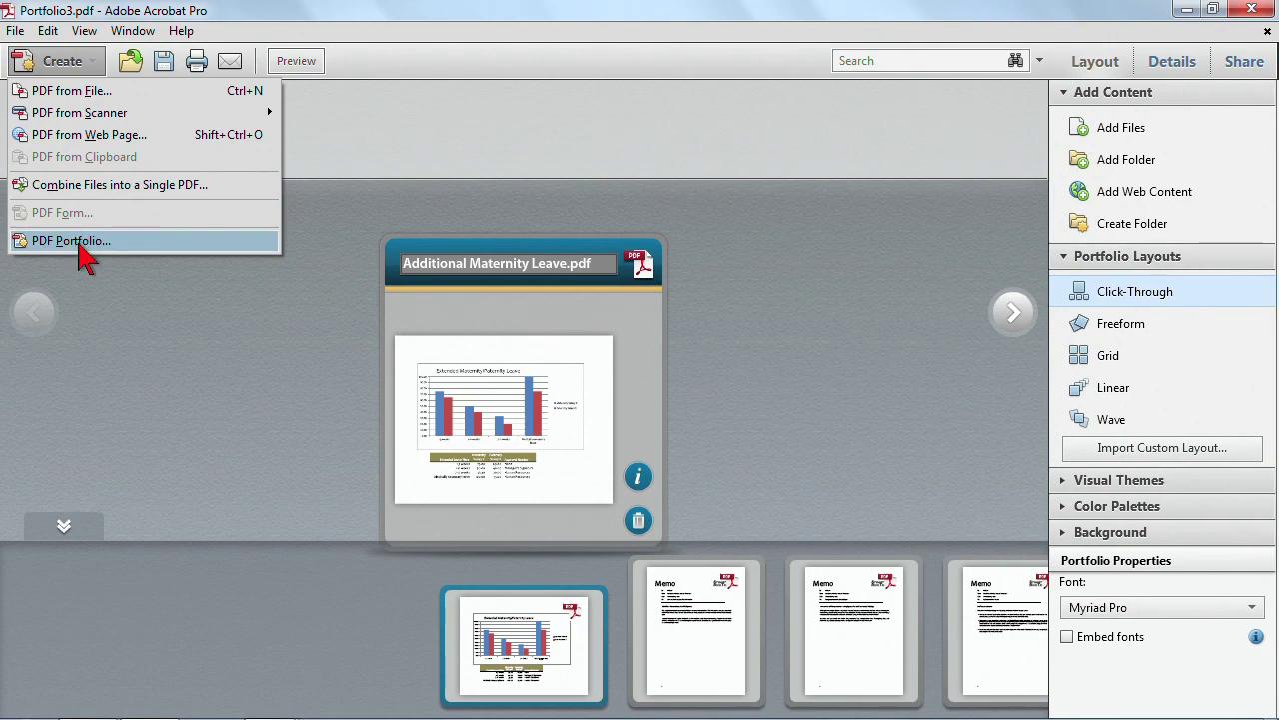
left_click(115, 186)
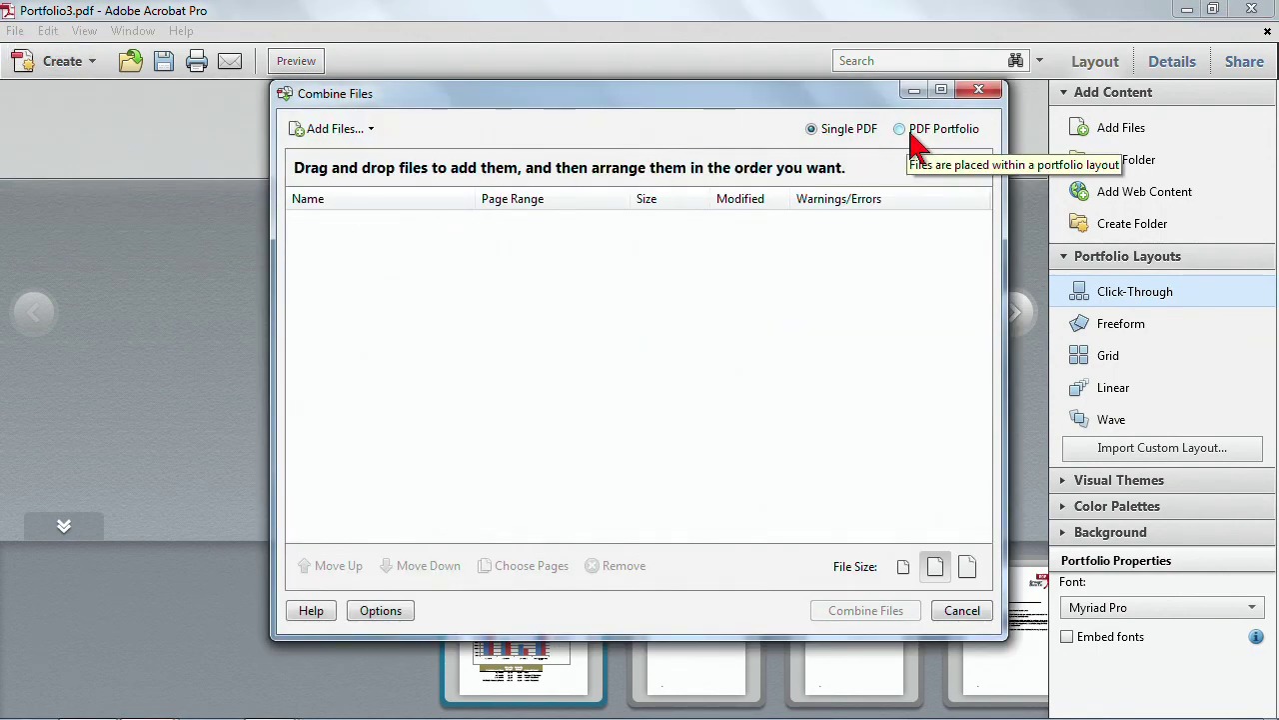
left_click(959, 611)
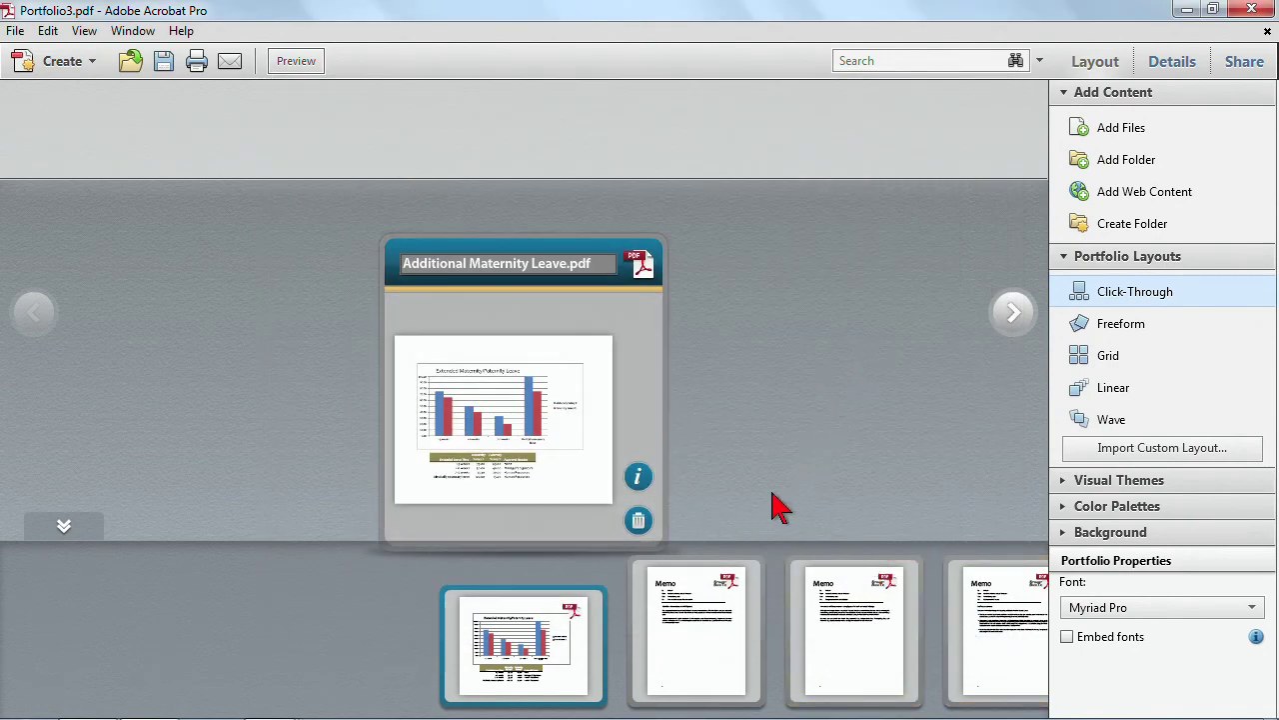
left_click(1125, 130)
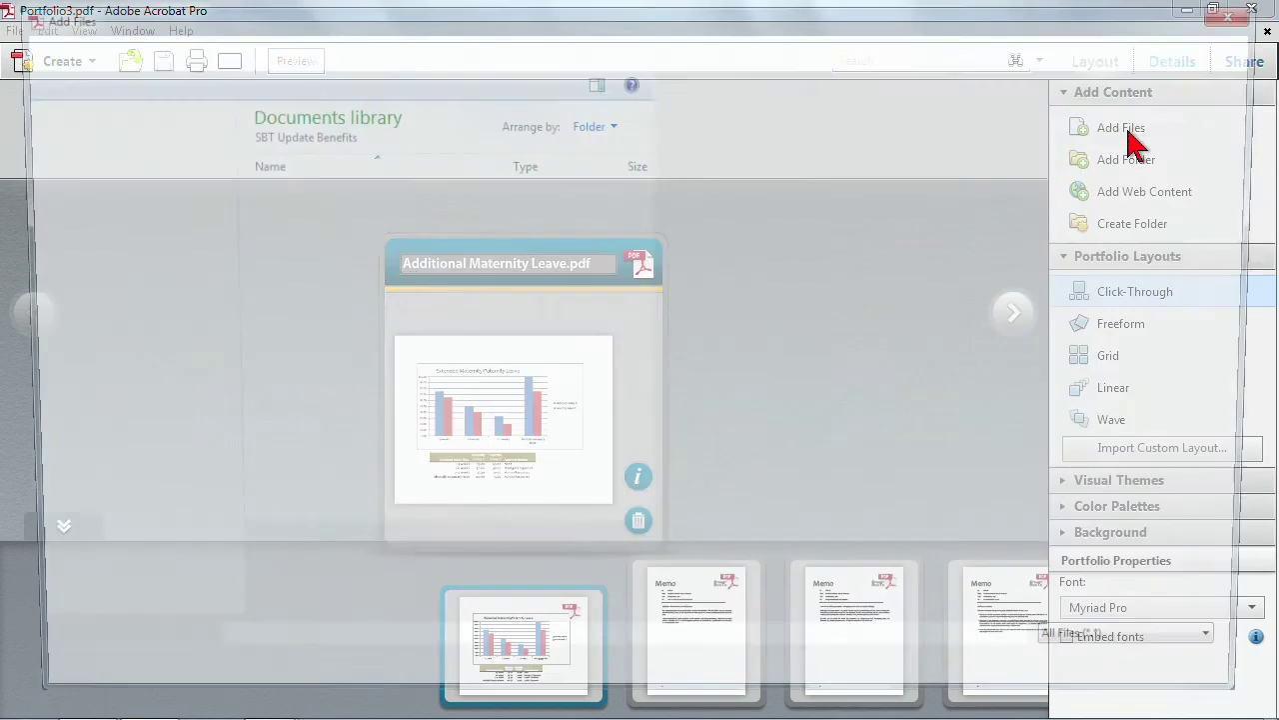
double_click(328, 199)
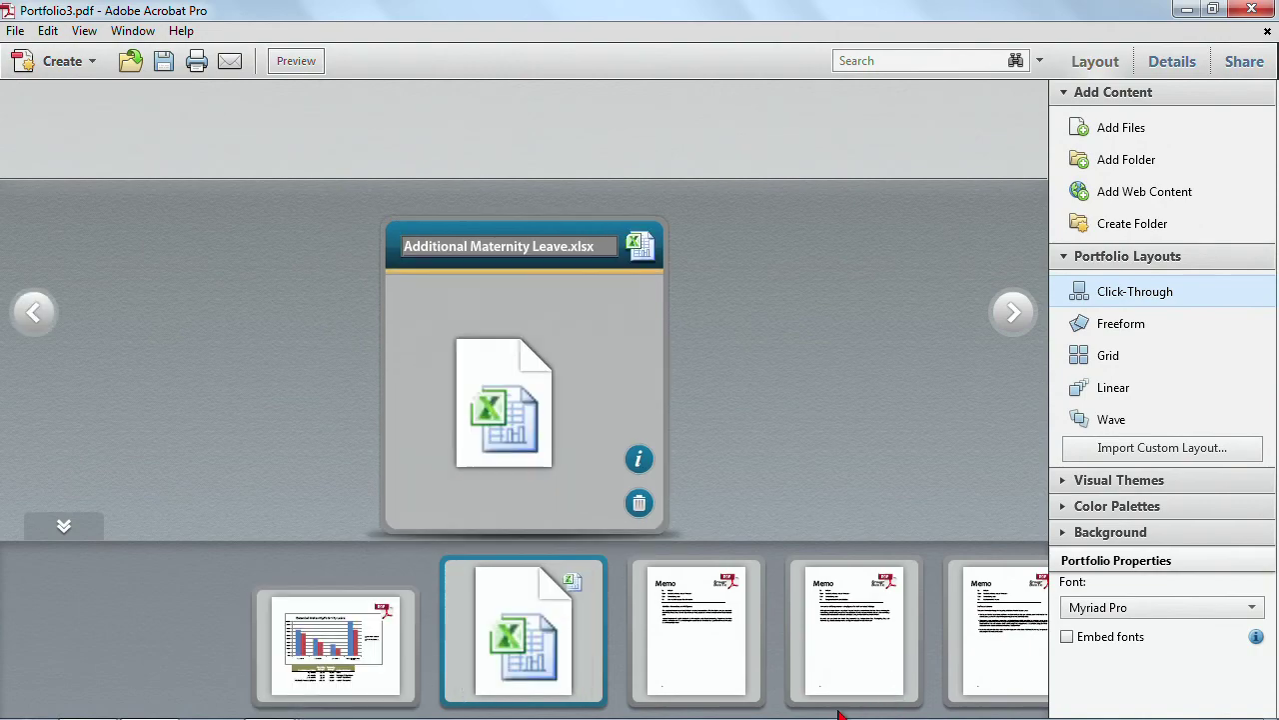
Open and cancel both the Add Folder and Add Web Content dialogs
left_click(1124, 166)
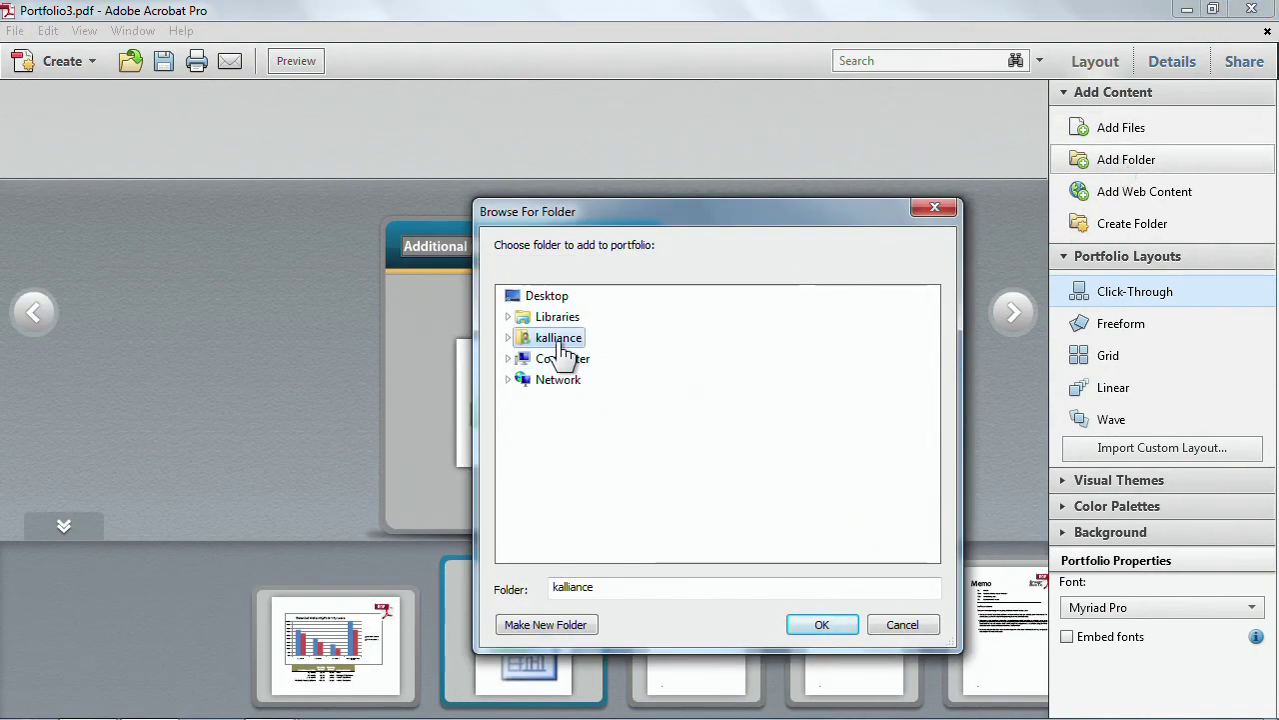
left_click(893, 628)
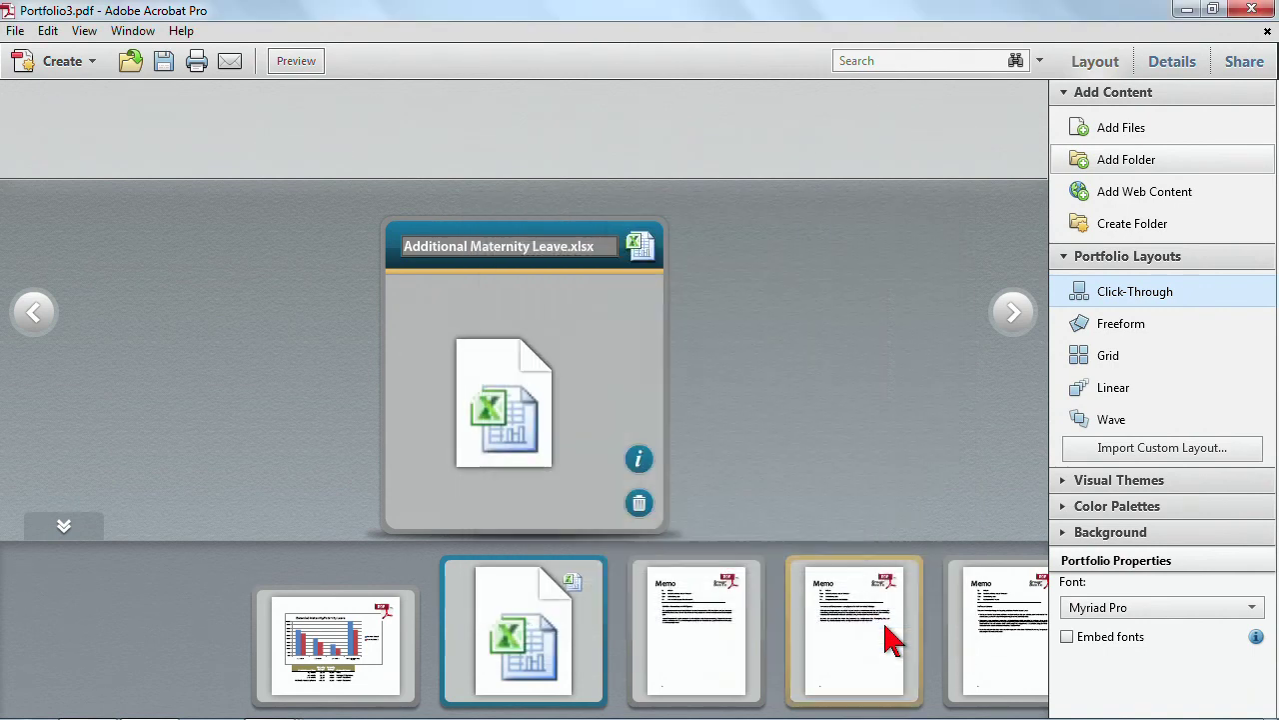
left_click(1147, 208)
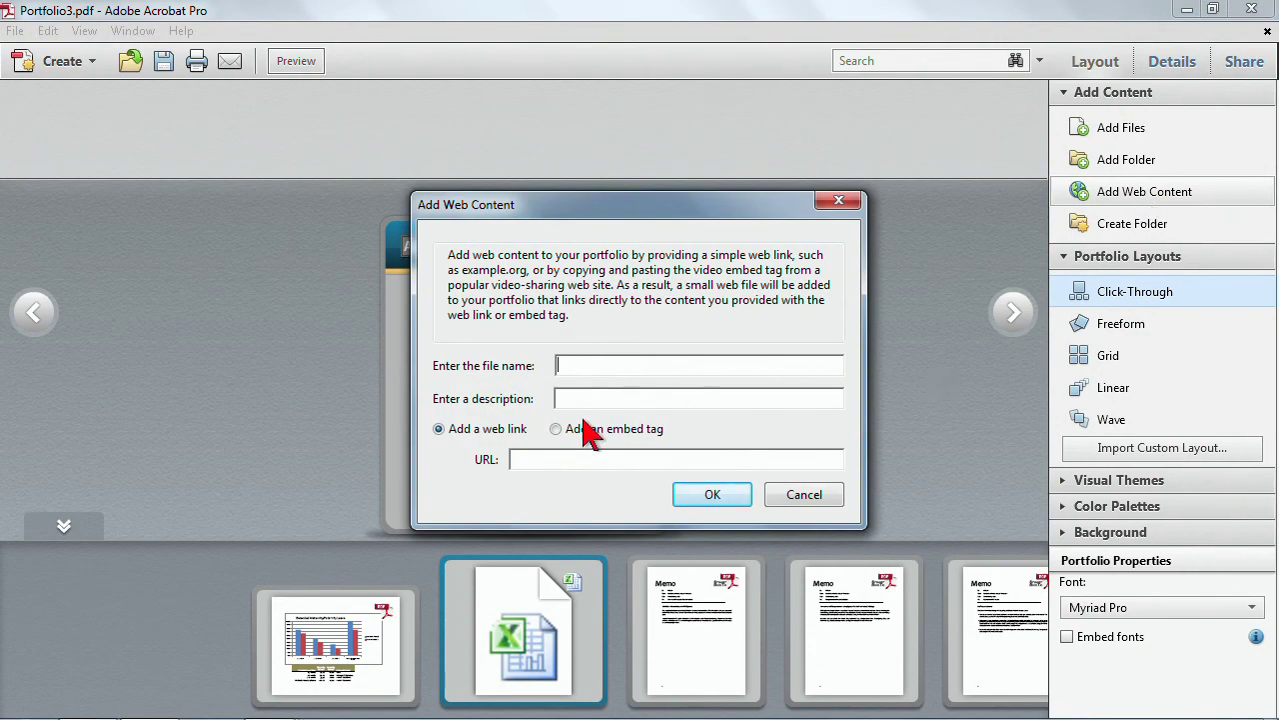
left_click(805, 497)
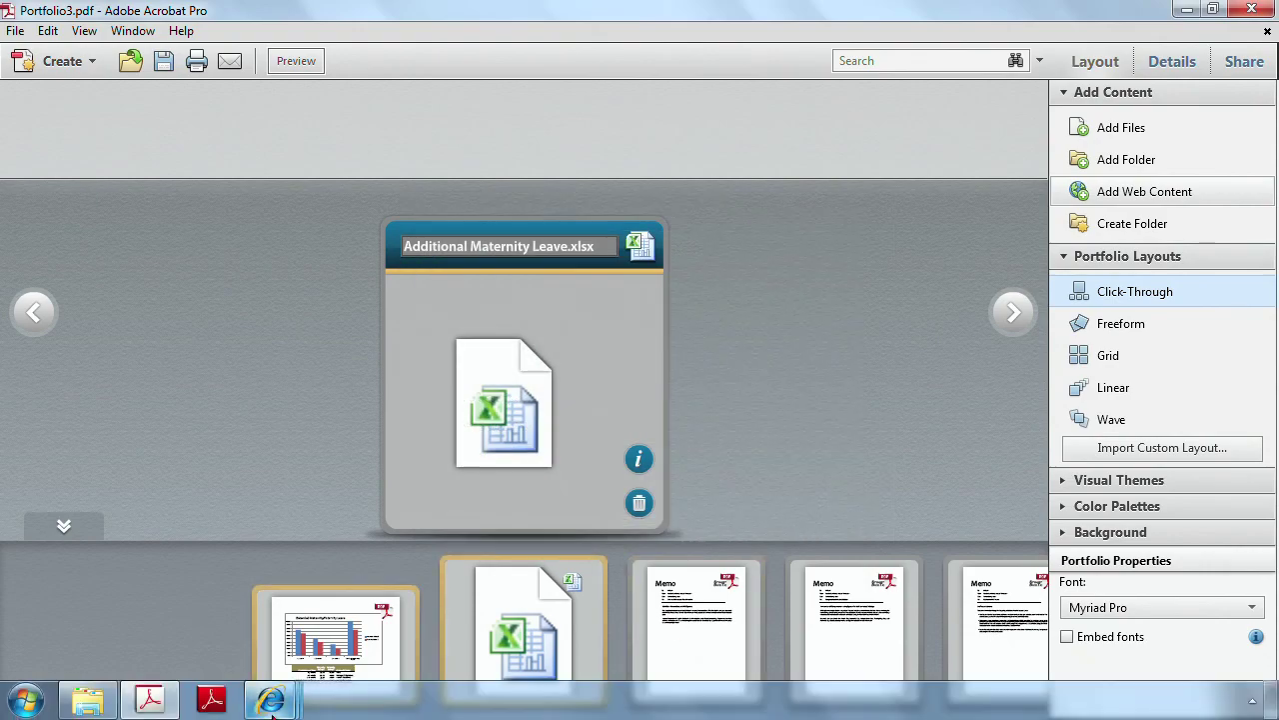
Select the Medicare.gov home page address in Internet Explorer, then return to Acrobat
mouse_move(277, 707)
left_click(343, 646)
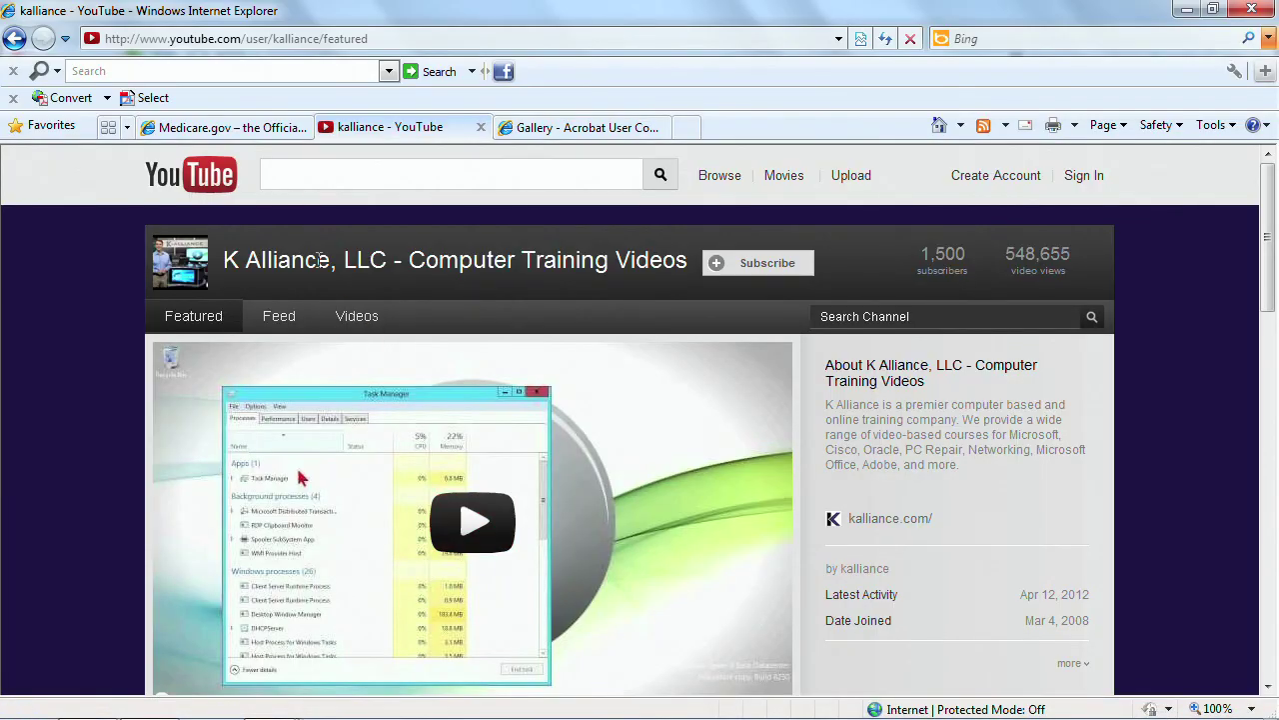
left_click(262, 128)
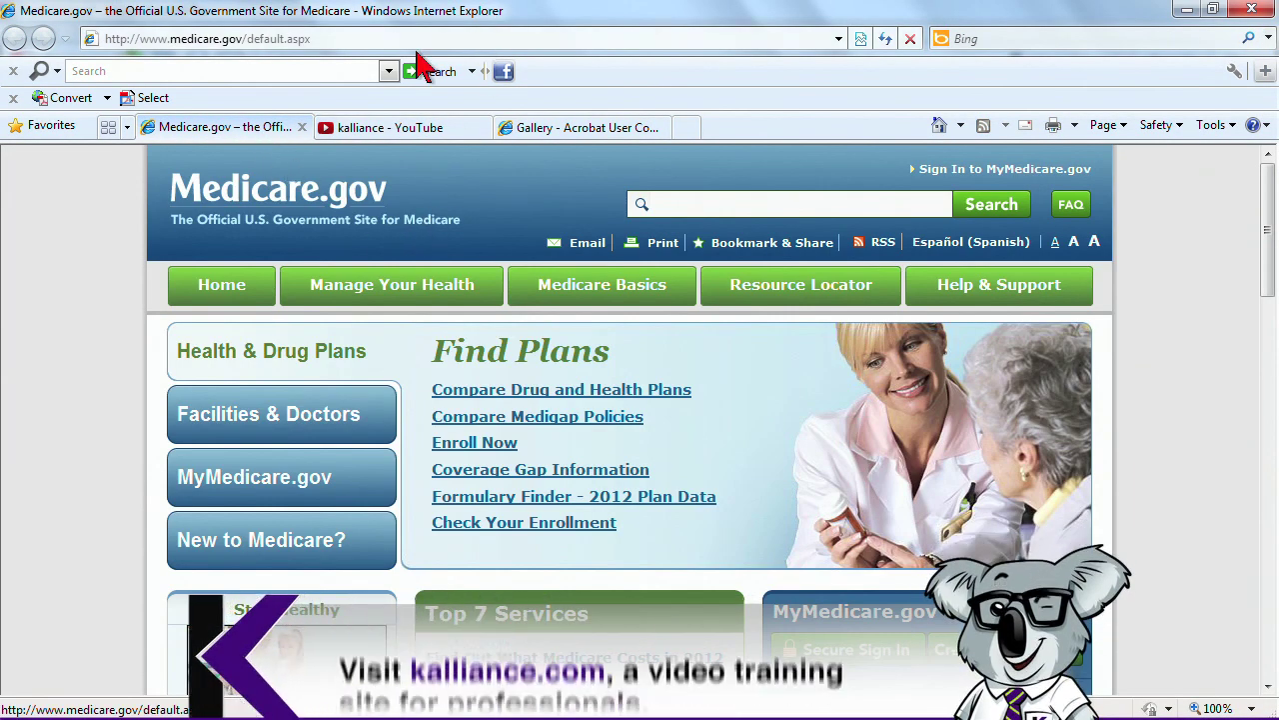
left_click(328, 39)
key("ctrl+c")
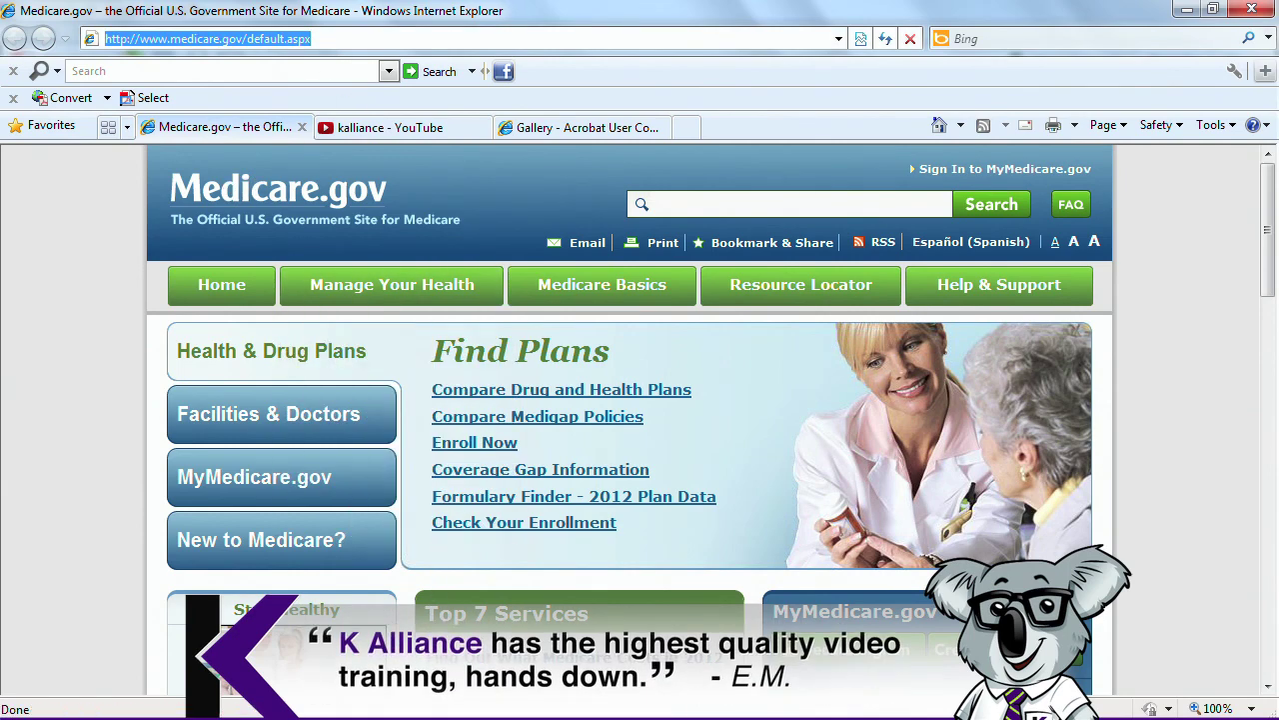
left_click(150, 700)
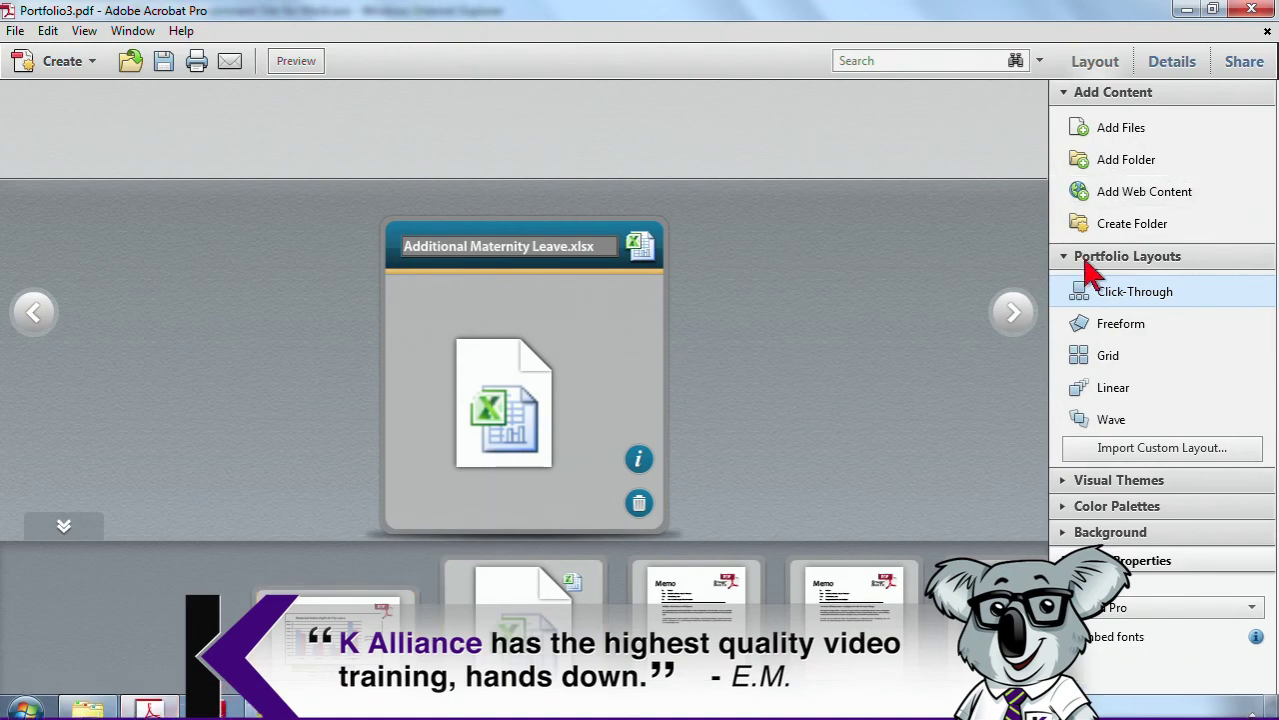
Add a web link named Medical Benefits pointing to the pasted Medicare.gov address
left_click(1130, 192)
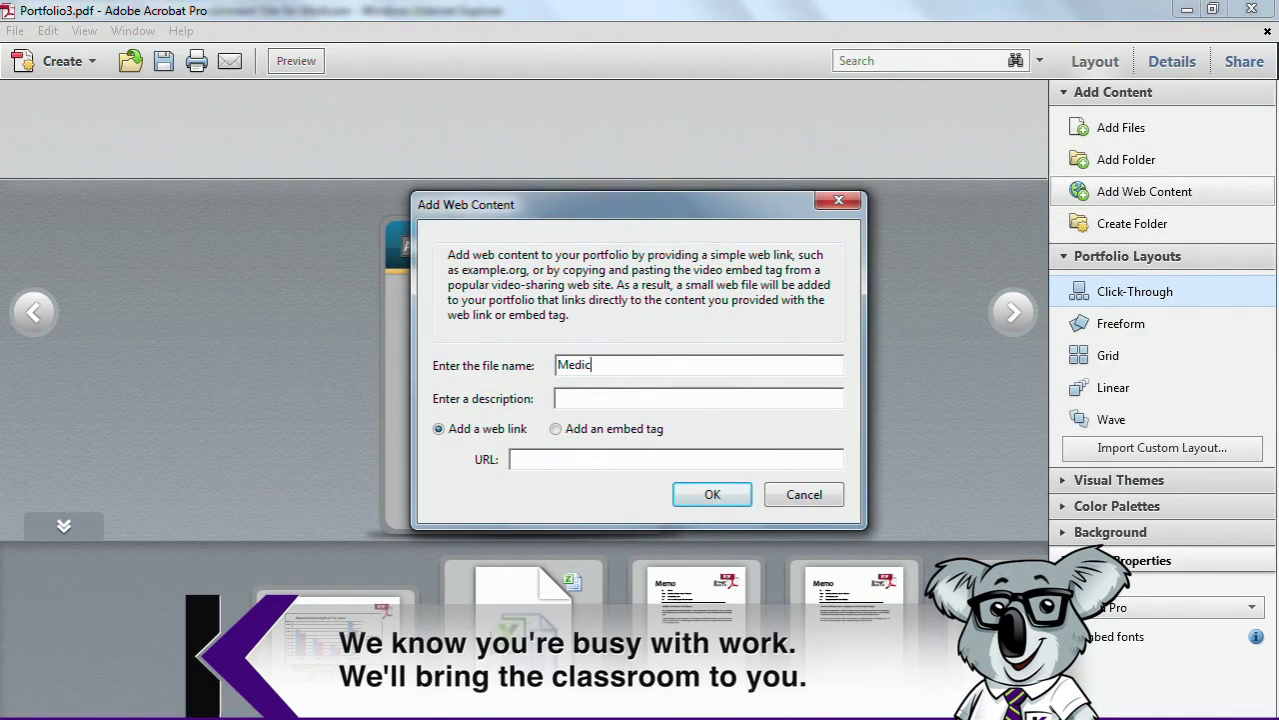
type("Medical")
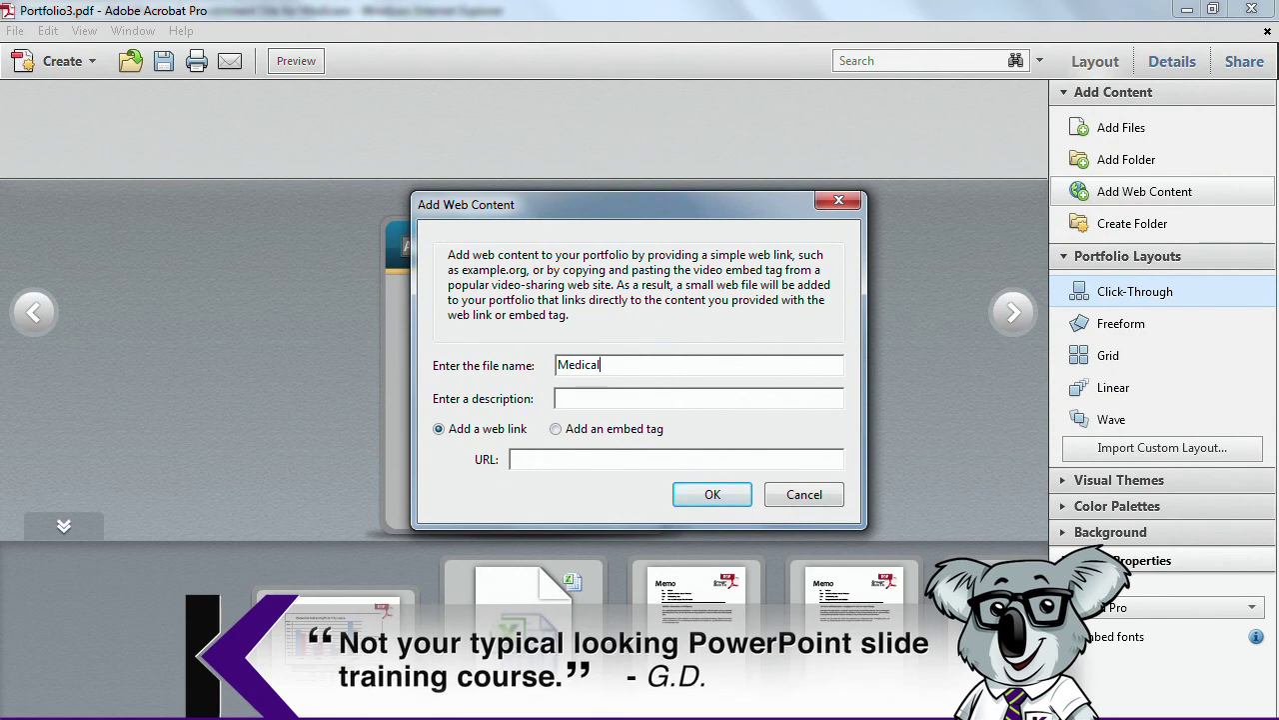
type(" Benef")
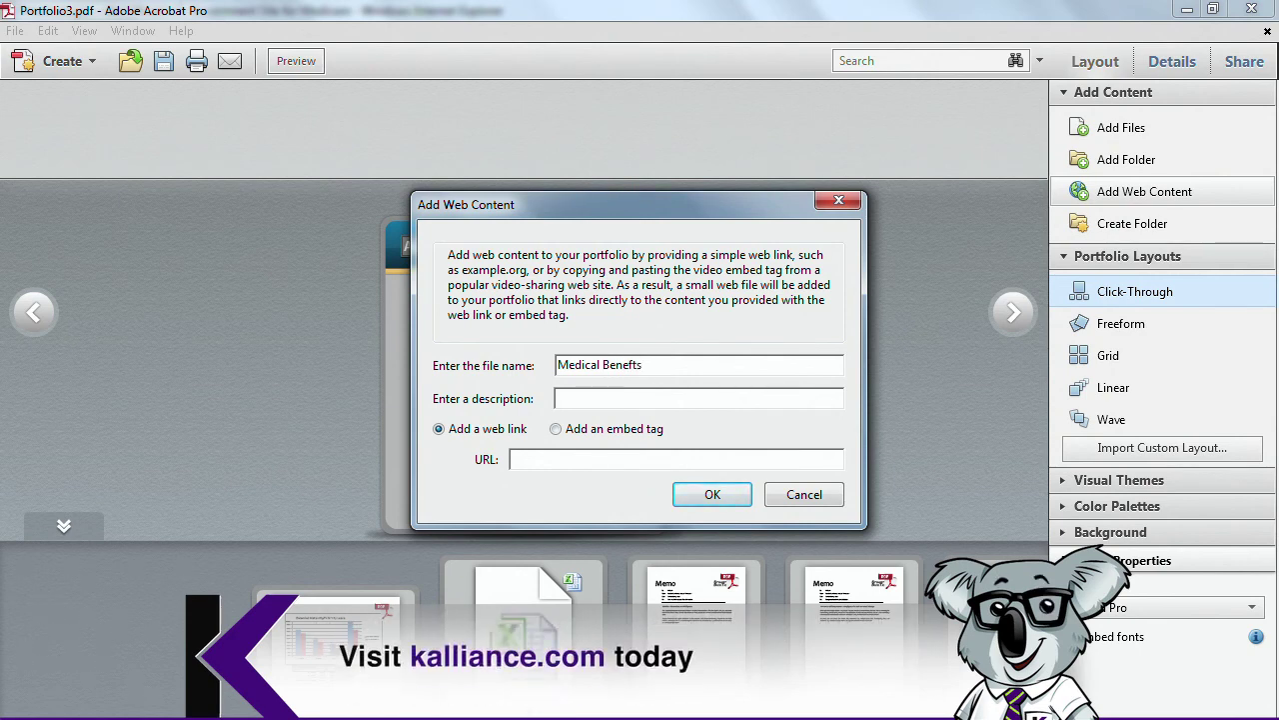
type("its")
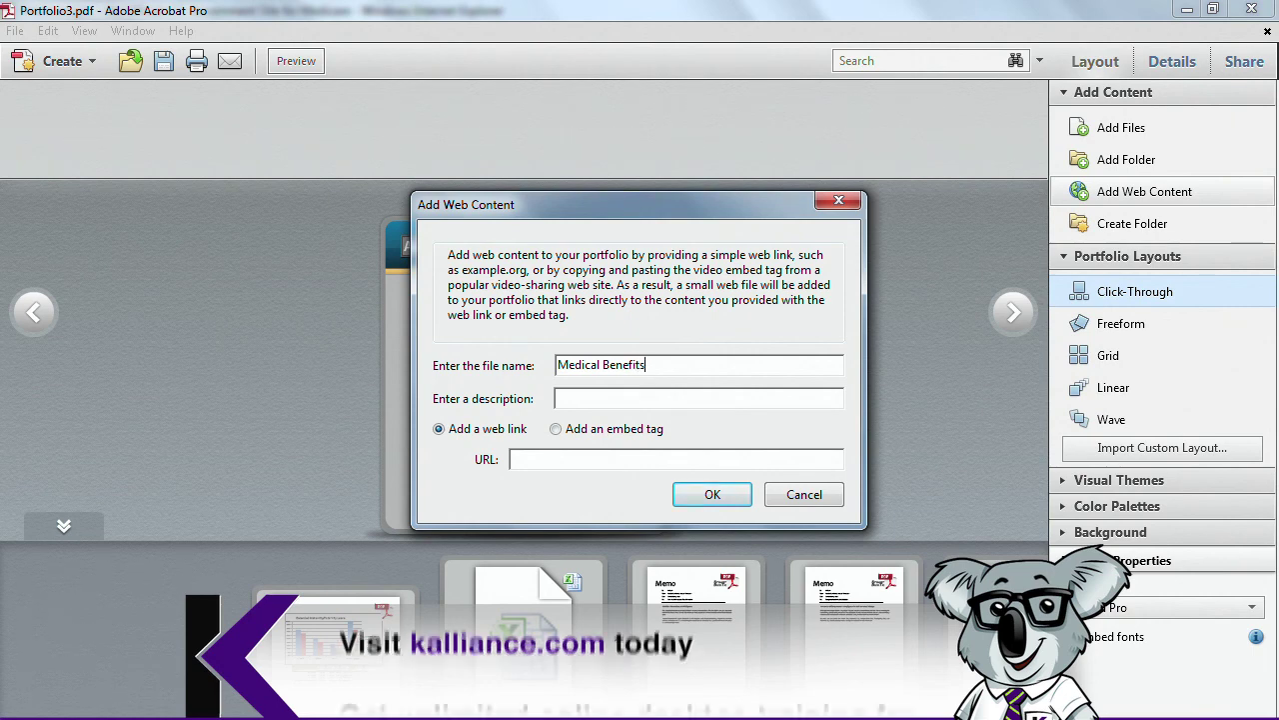
left_click(574, 457)
key("ctrl+v")
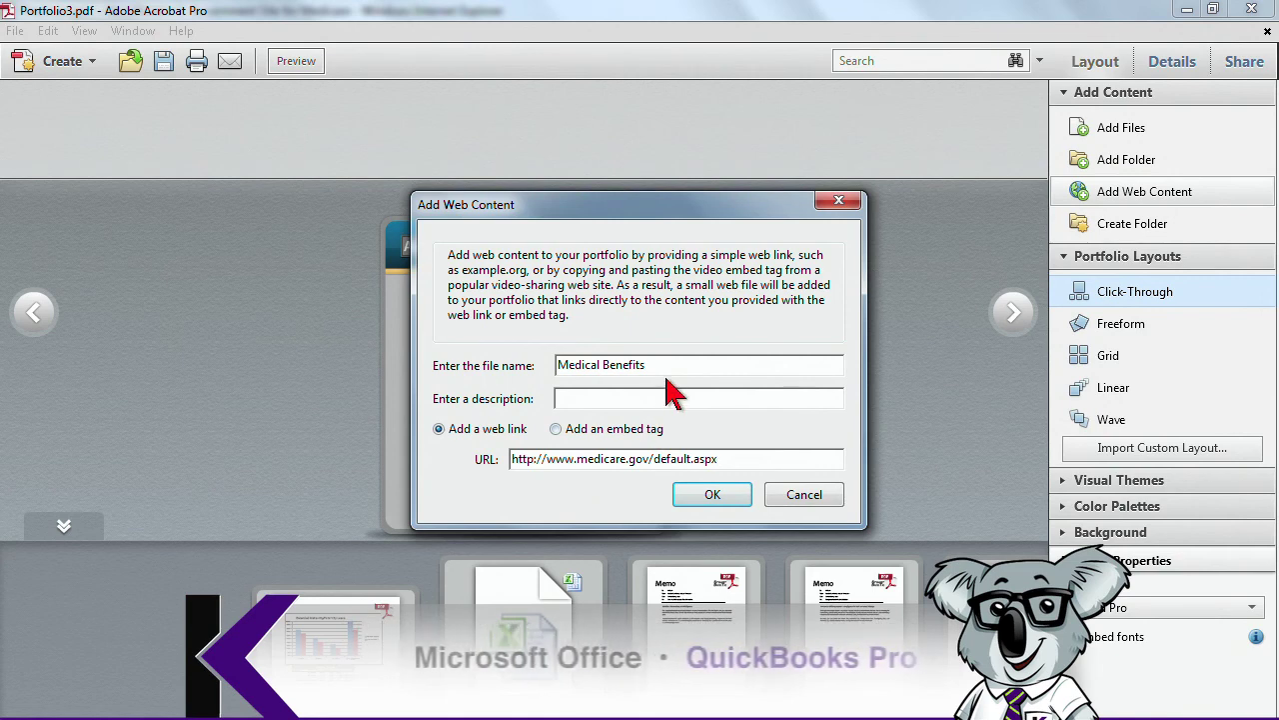
left_click_drag(664, 364, 551, 364)
left_click(577, 399)
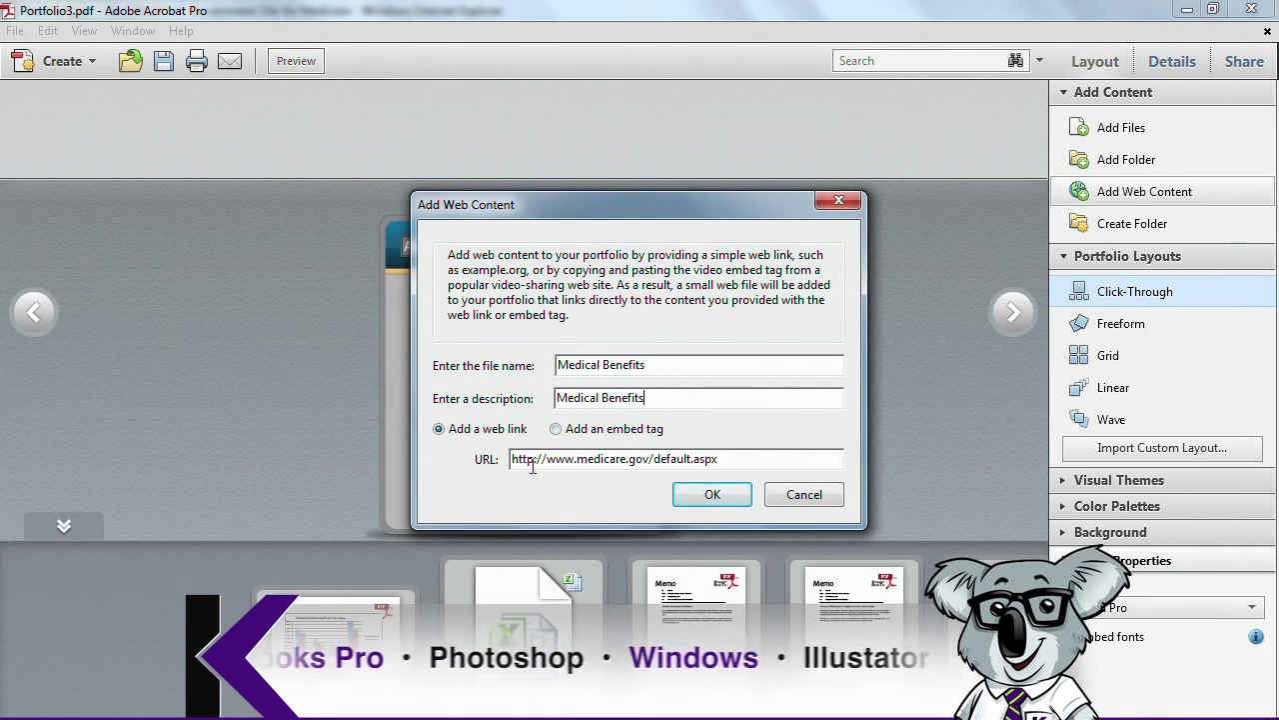
left_click(687, 499)
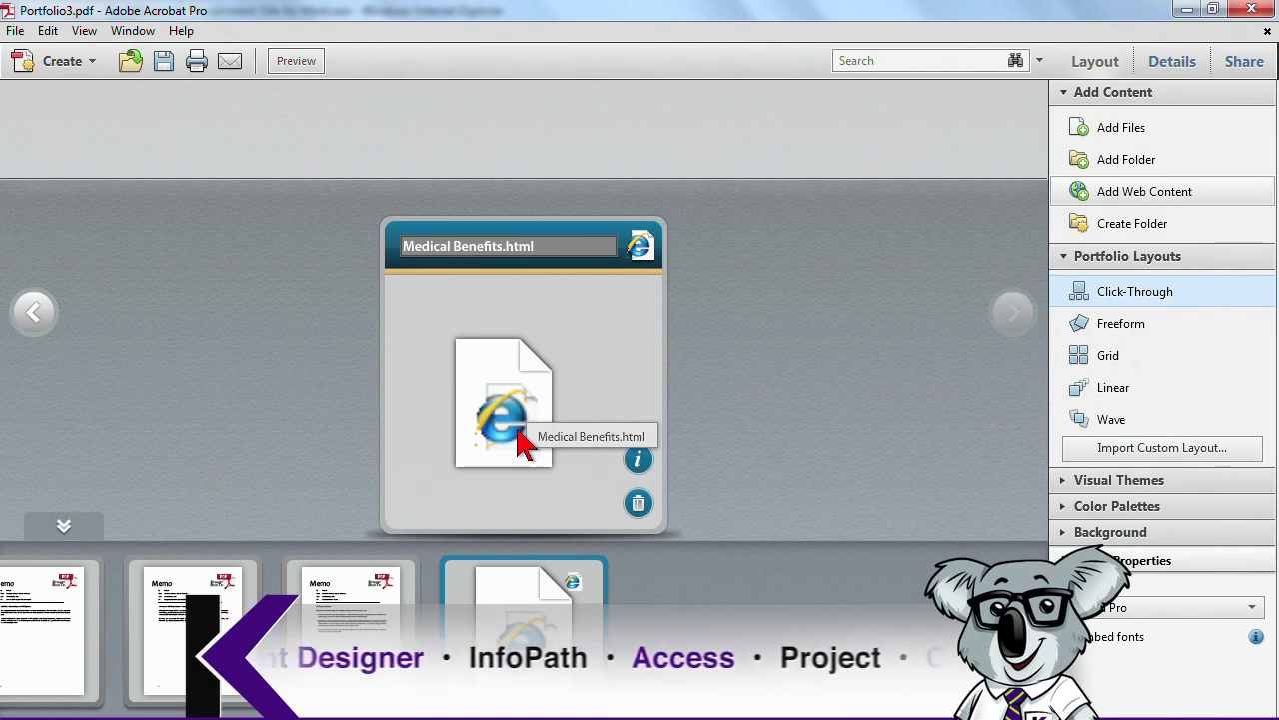
Copy the kalliance YouTube channel address in Internet Explorer and return to Acrobat
mouse_move(215, 700)
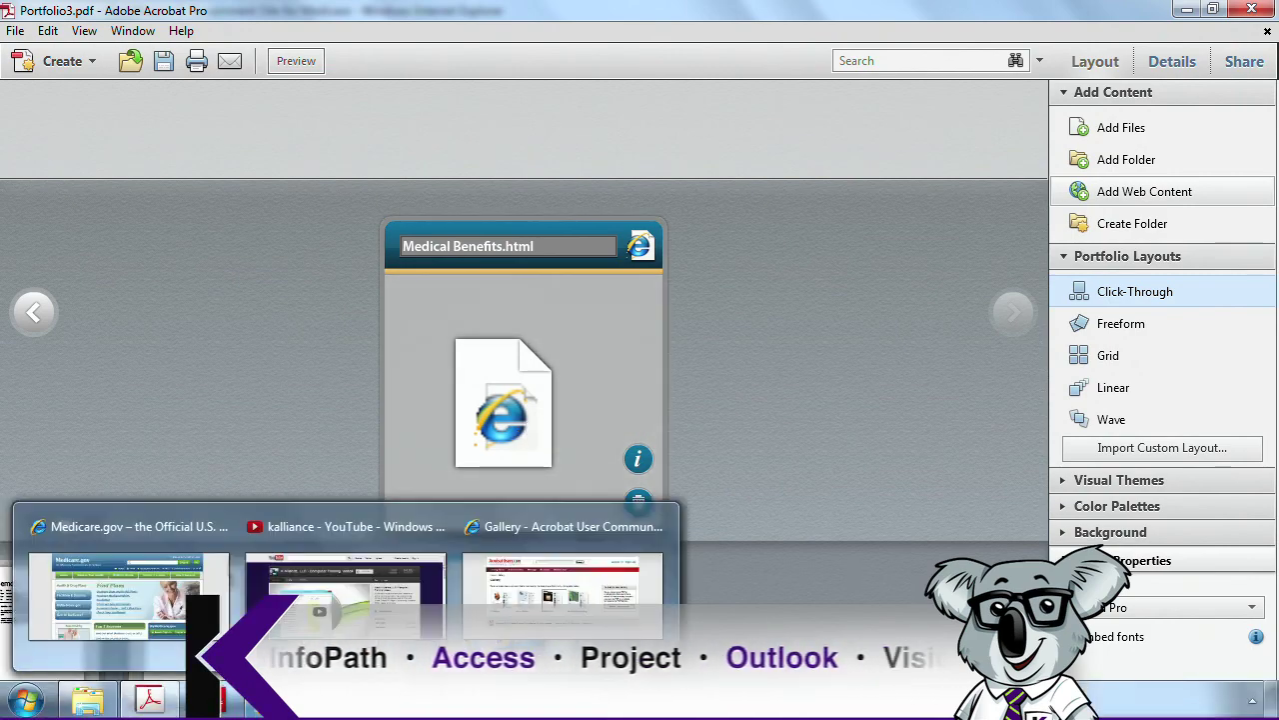
left_click(354, 620)
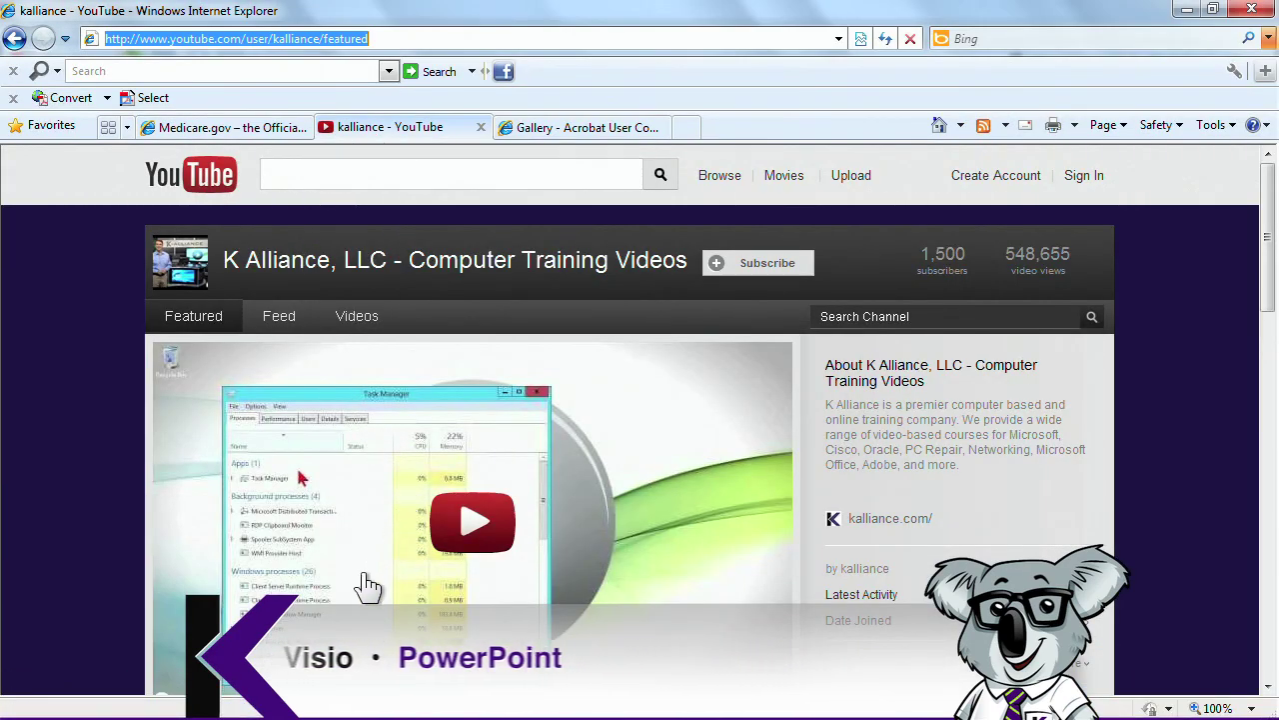
right_click(348, 37)
left_click(397, 103)
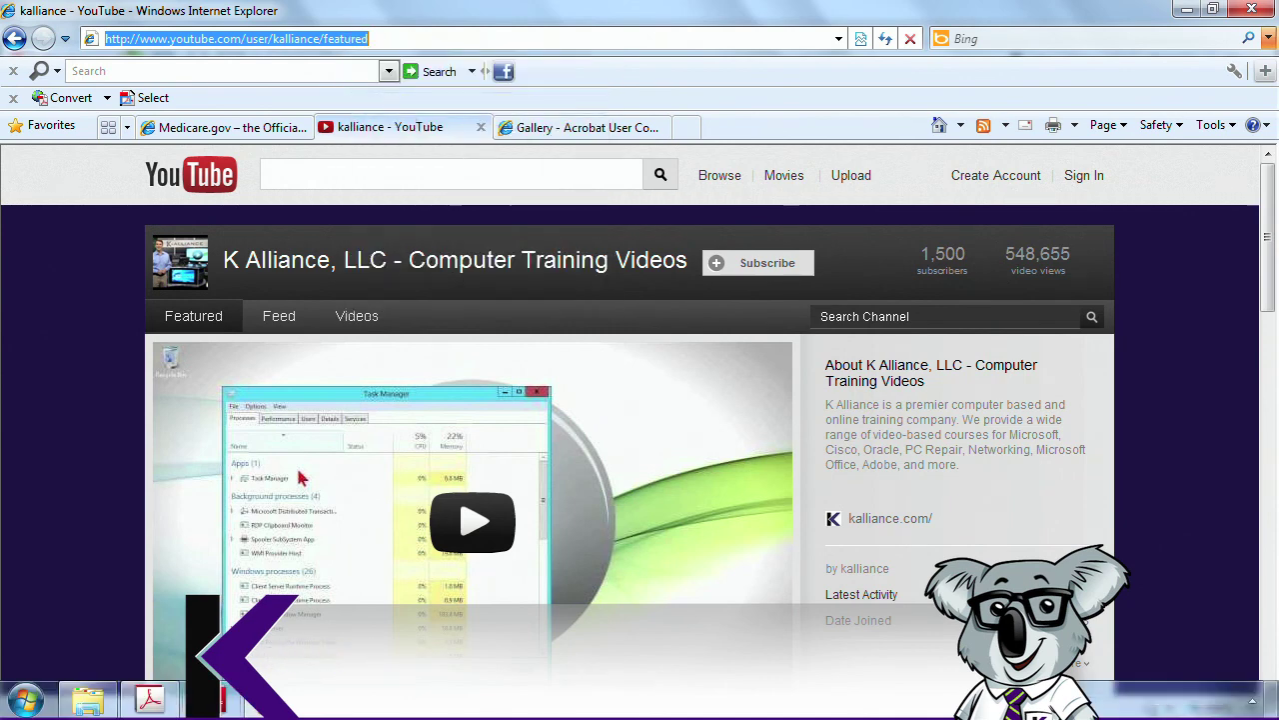
left_click(150, 699)
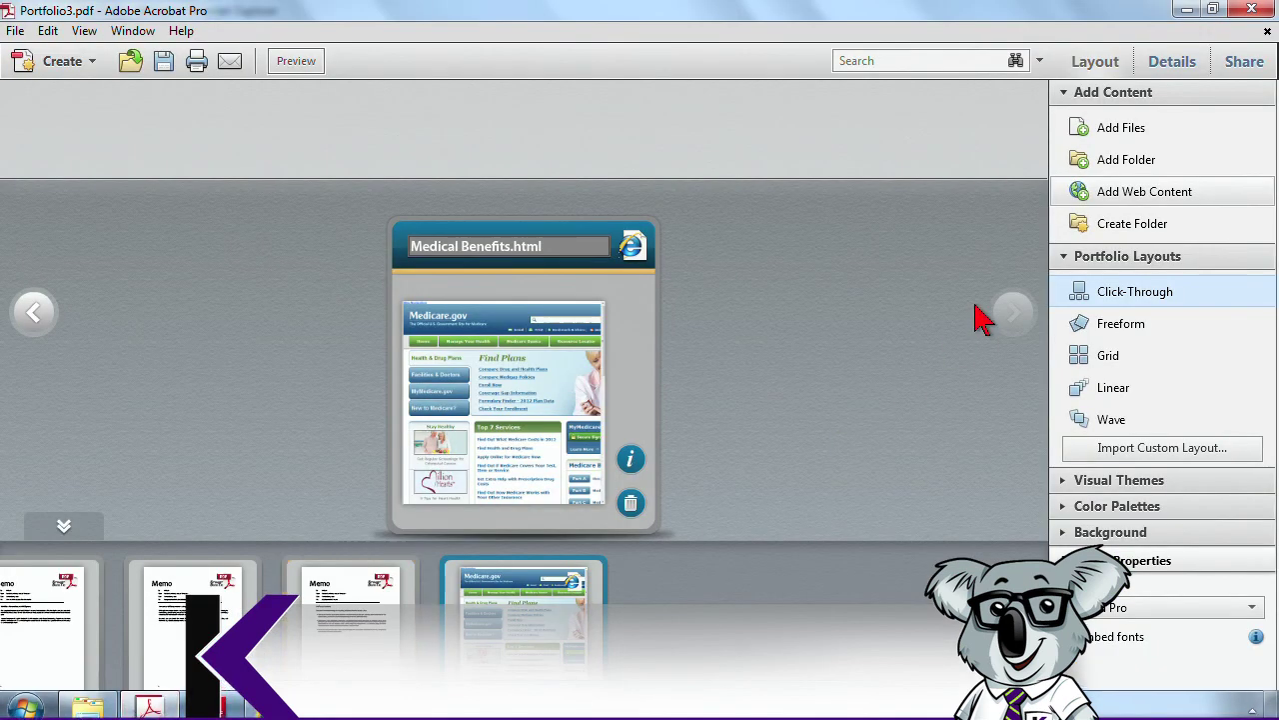
Add a Training web link with the pasted YouTube channel address, then preview the portfolio
left_click(1165, 196)
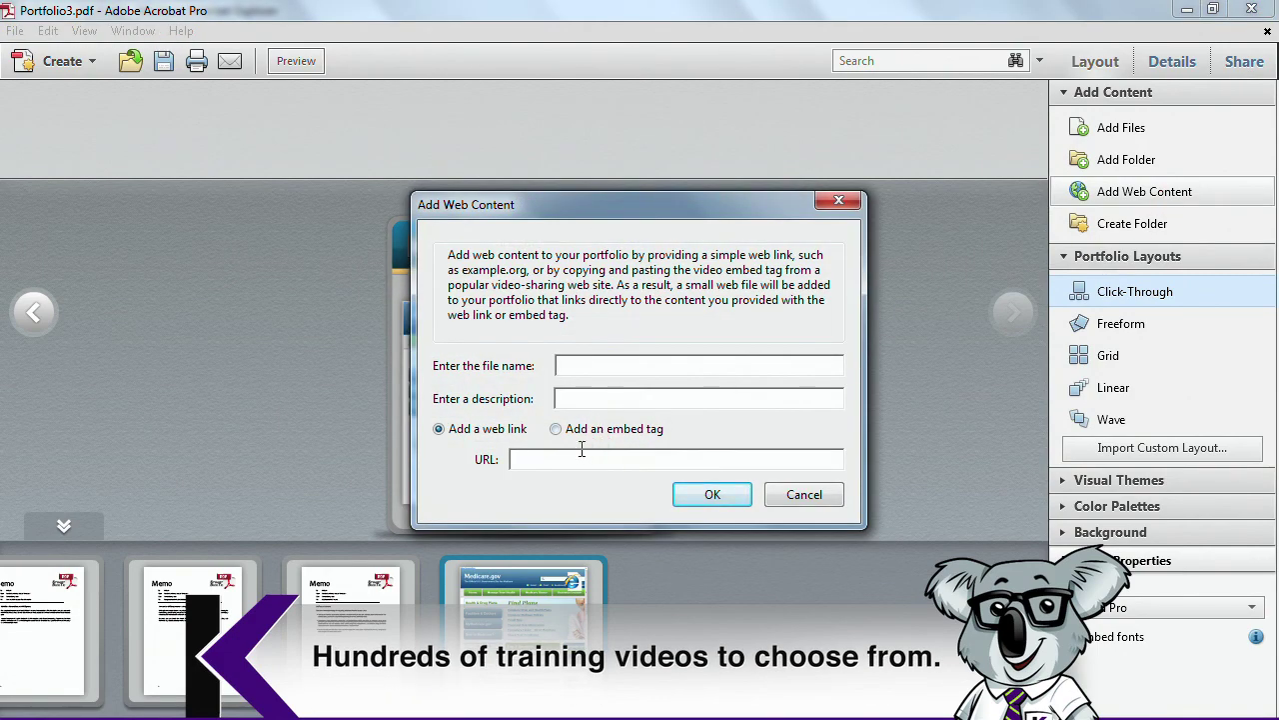
key("ctrl+v")
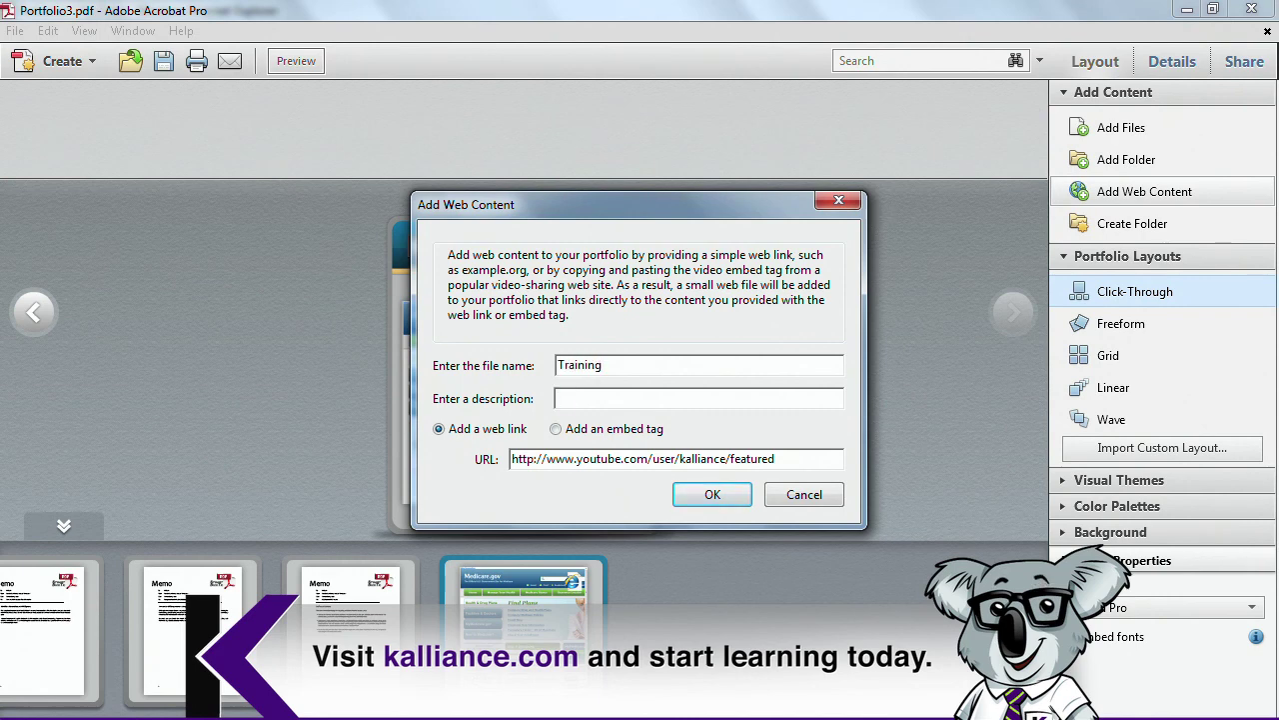
type("Training")
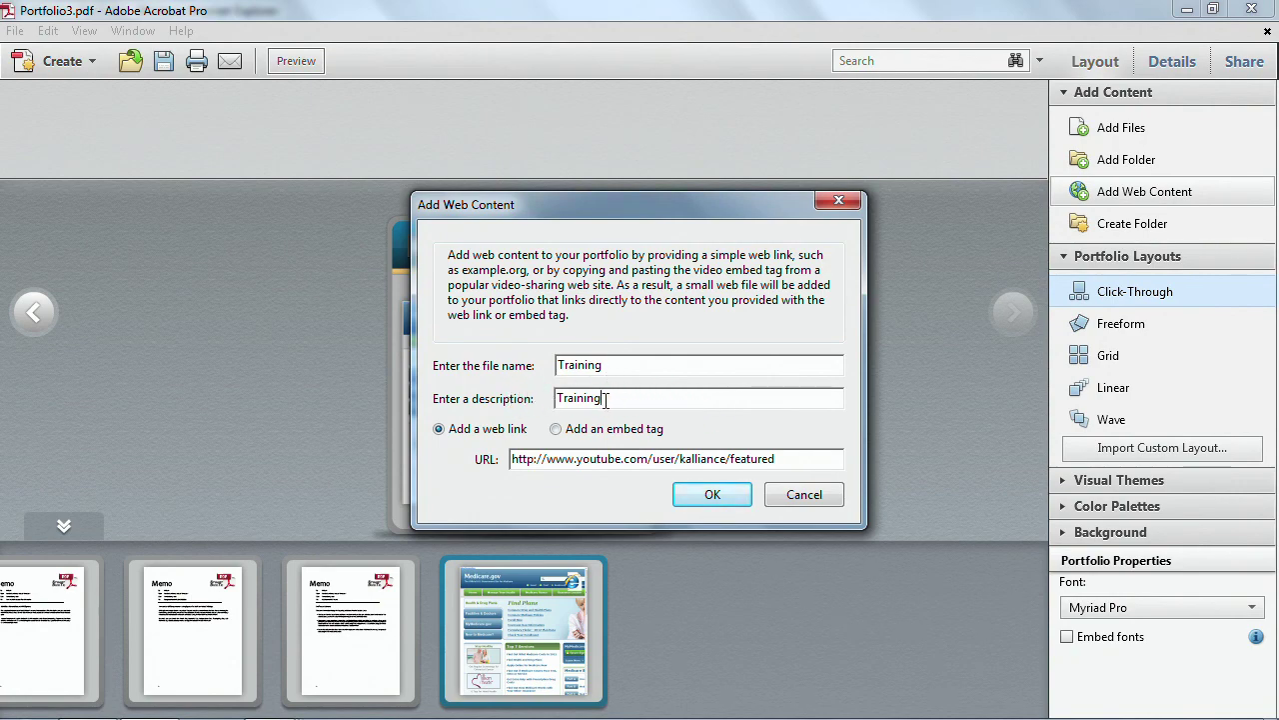
left_click(700, 498)
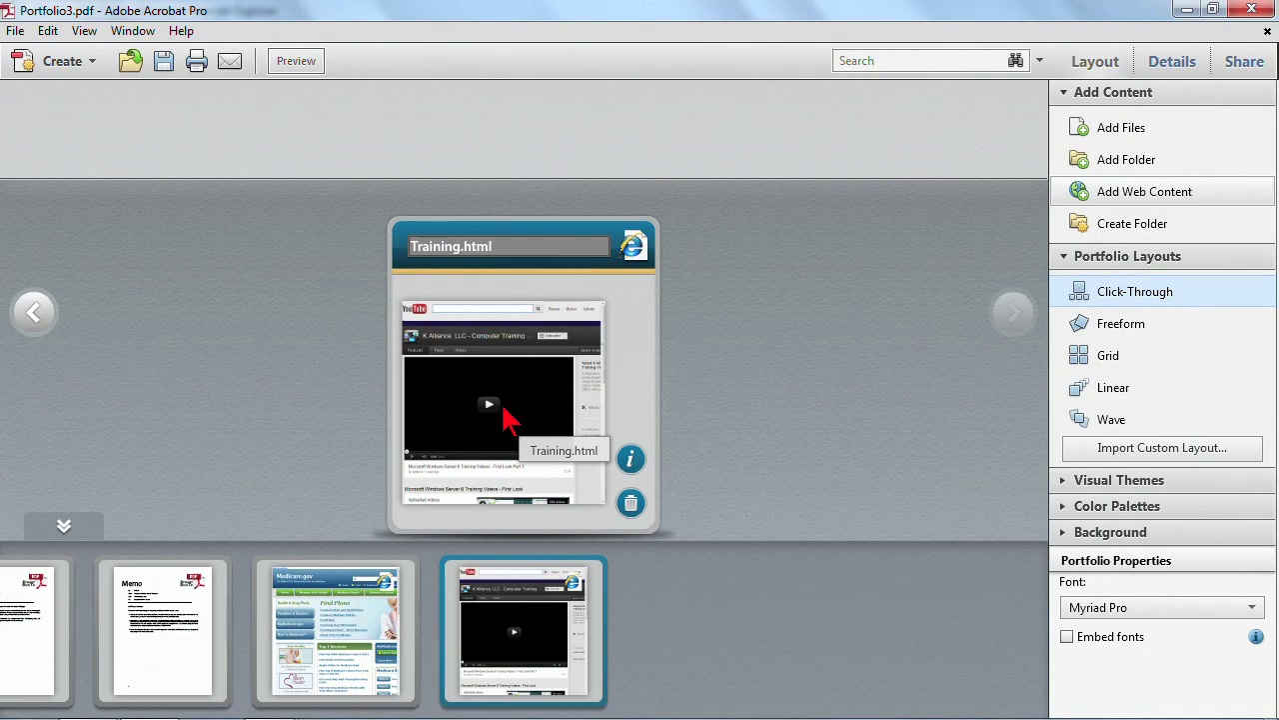
left_click(308, 66)
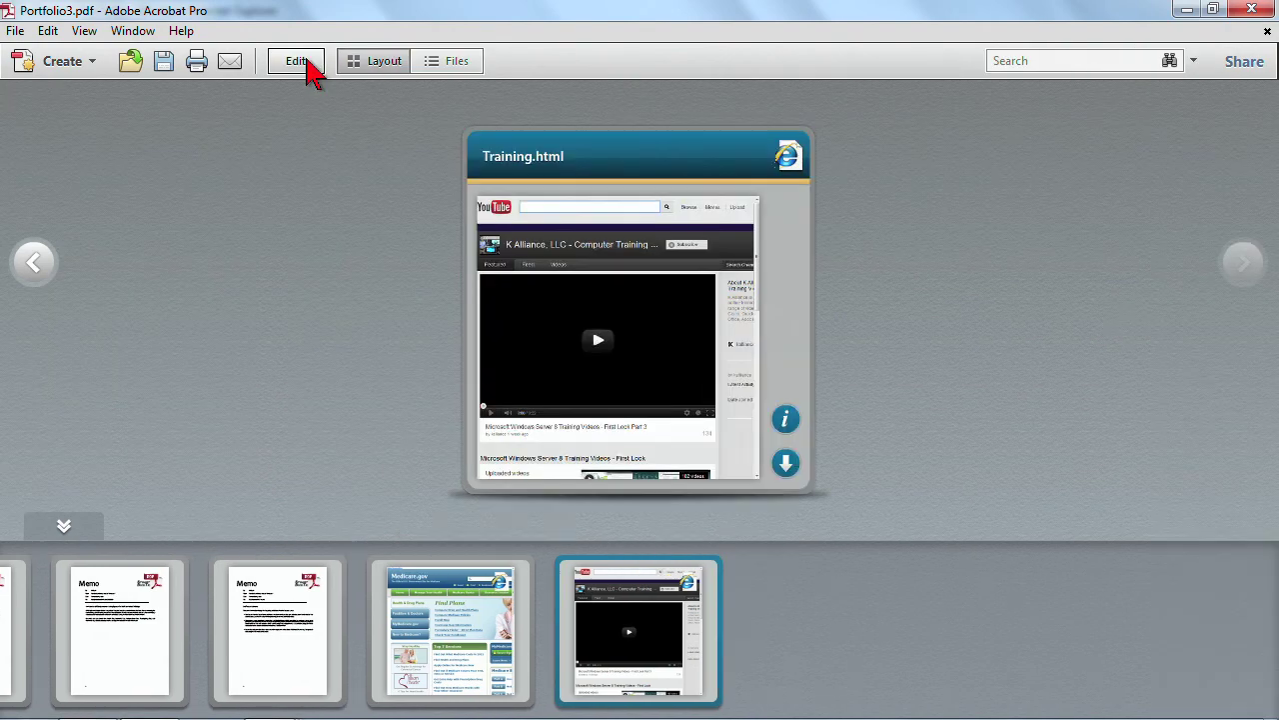
View the Training card's YouTube page in full, then switch the portfolio back to editing
left_click(599, 340)
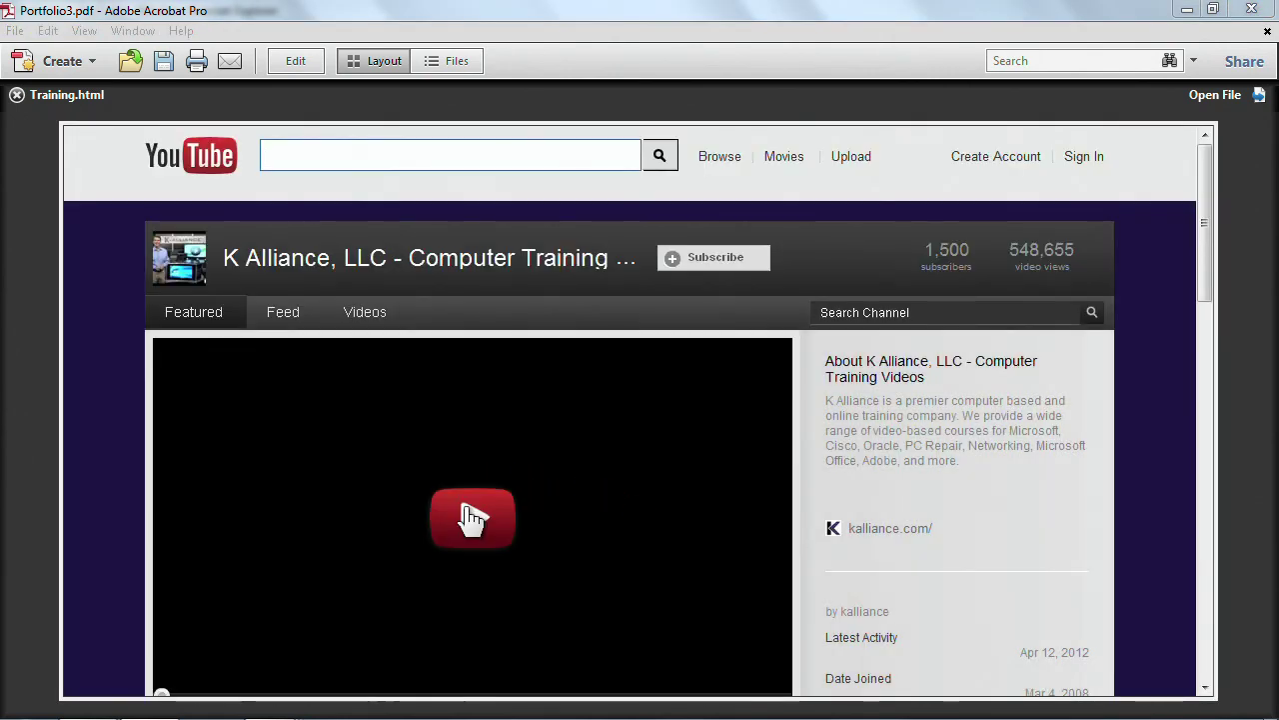
scroll(470, 514, "down", 3)
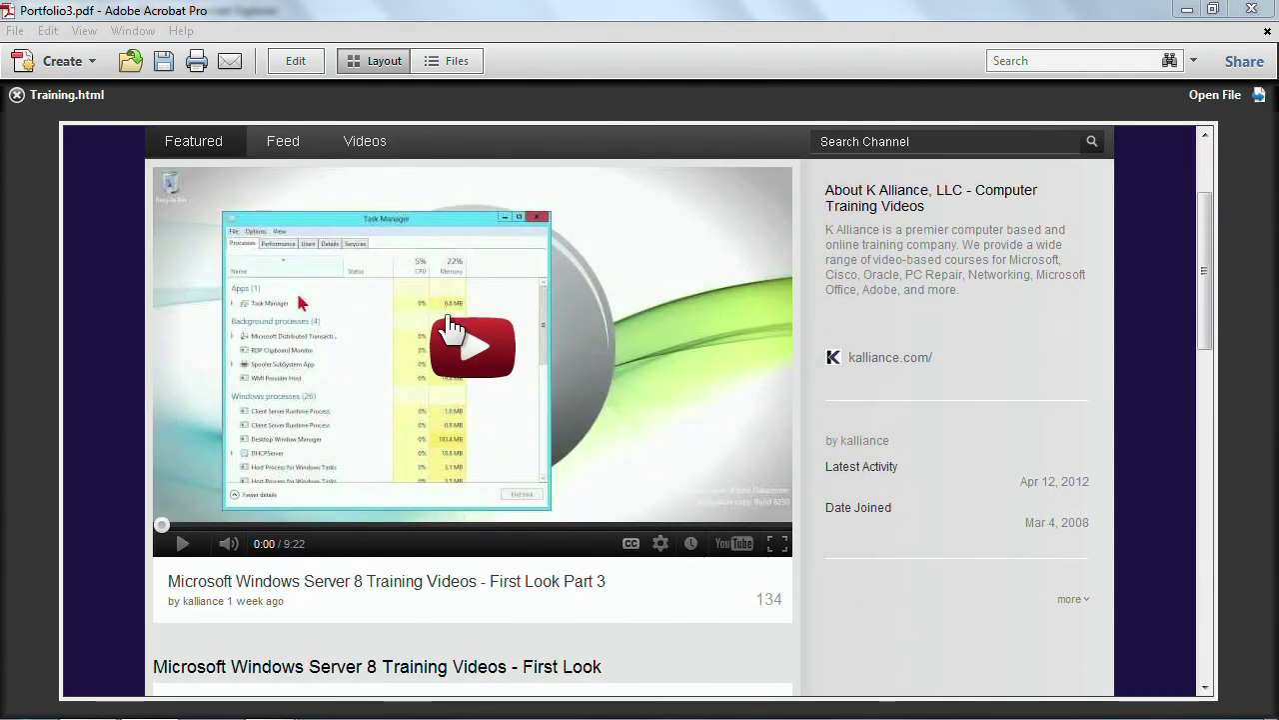
left_click(289, 61)
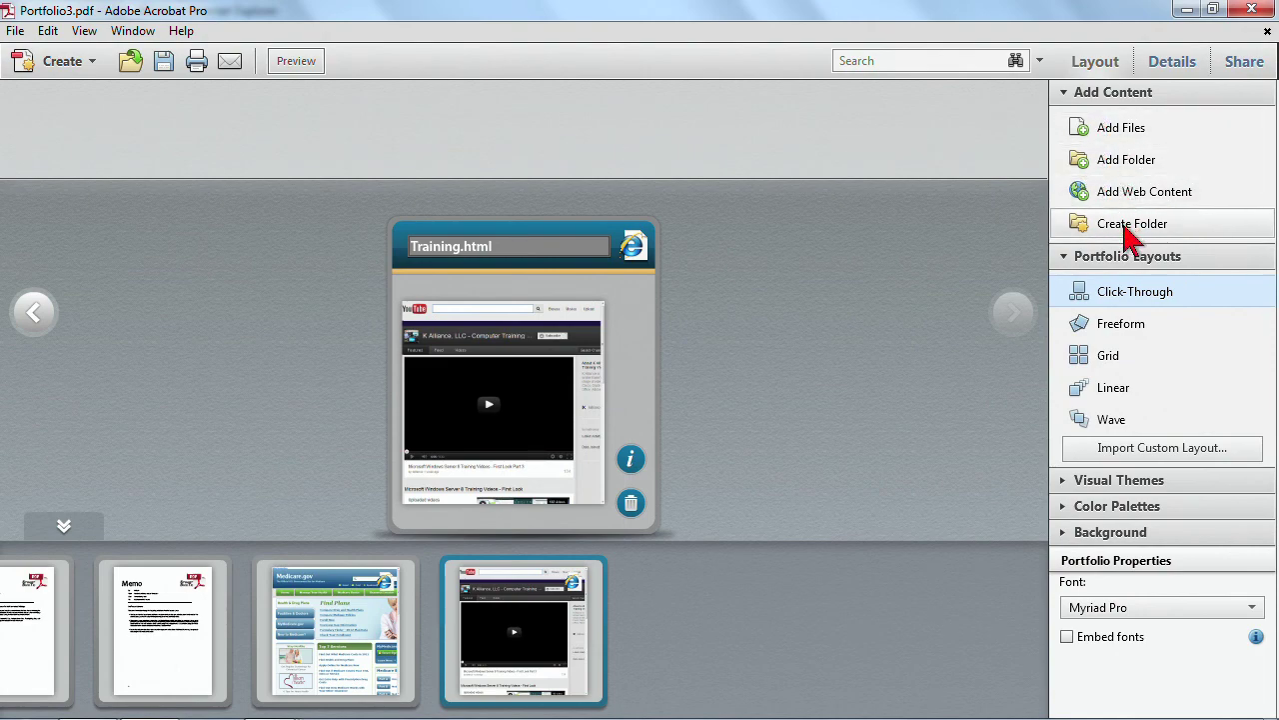
Create a folder named Resources and drag Medical Benefits.html into it
left_click(1129, 226)
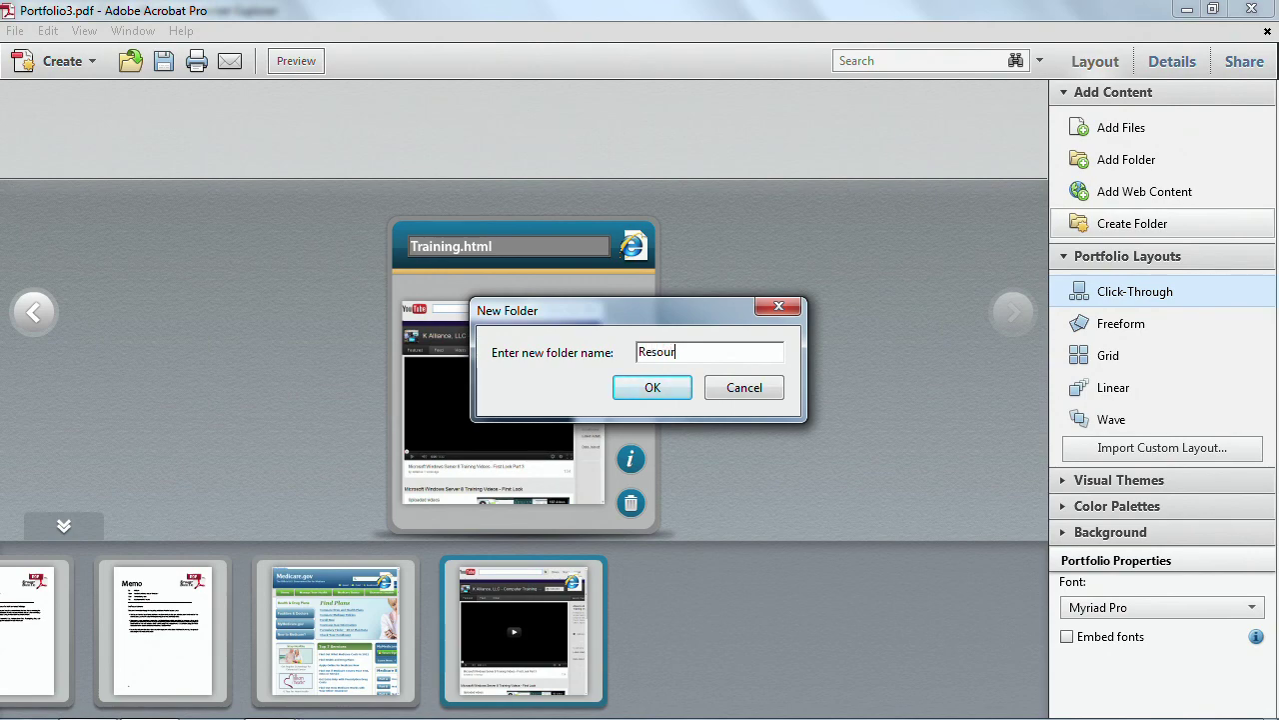
key("Return")
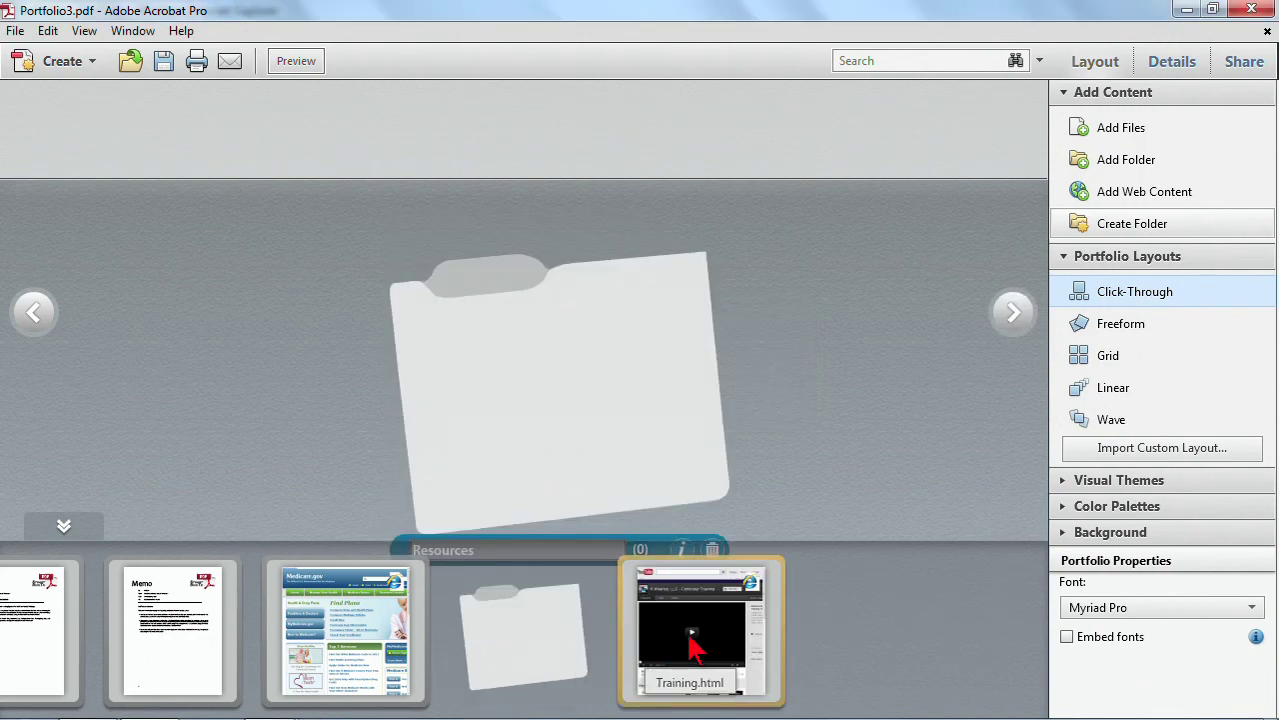
left_click_drag(692, 648, 571, 429)
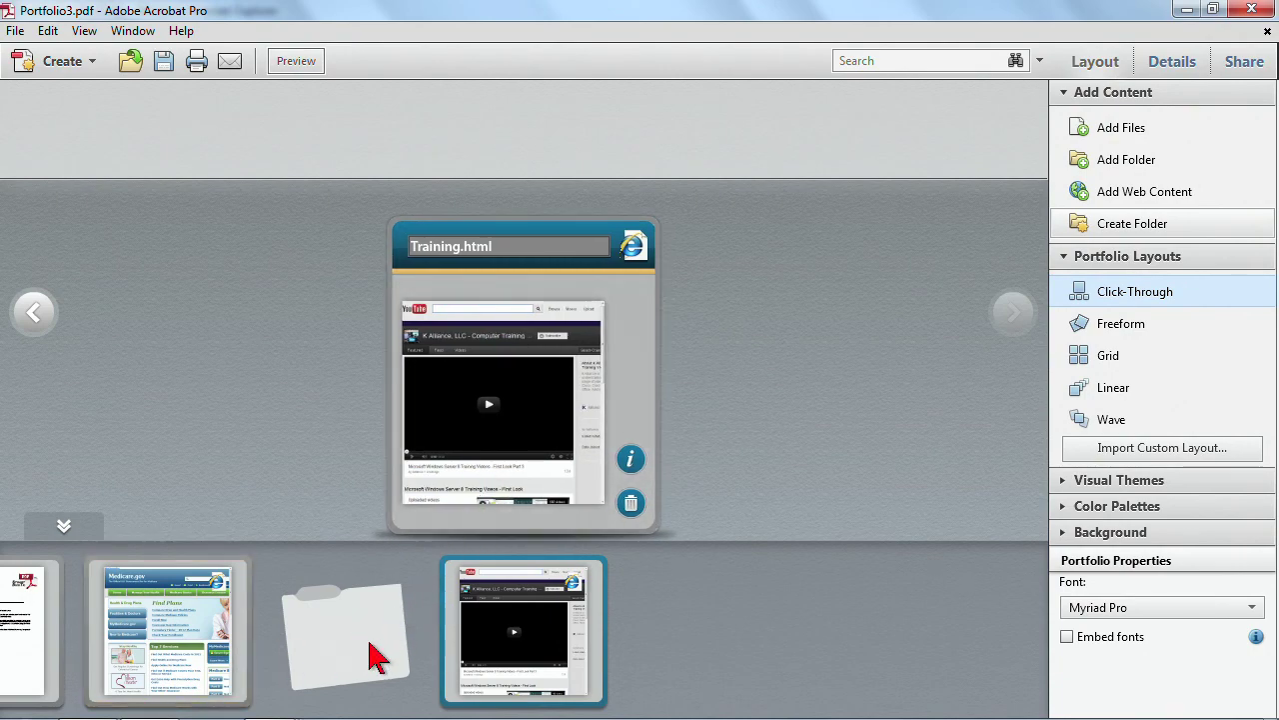
left_click_drag(165, 629, 380, 525)
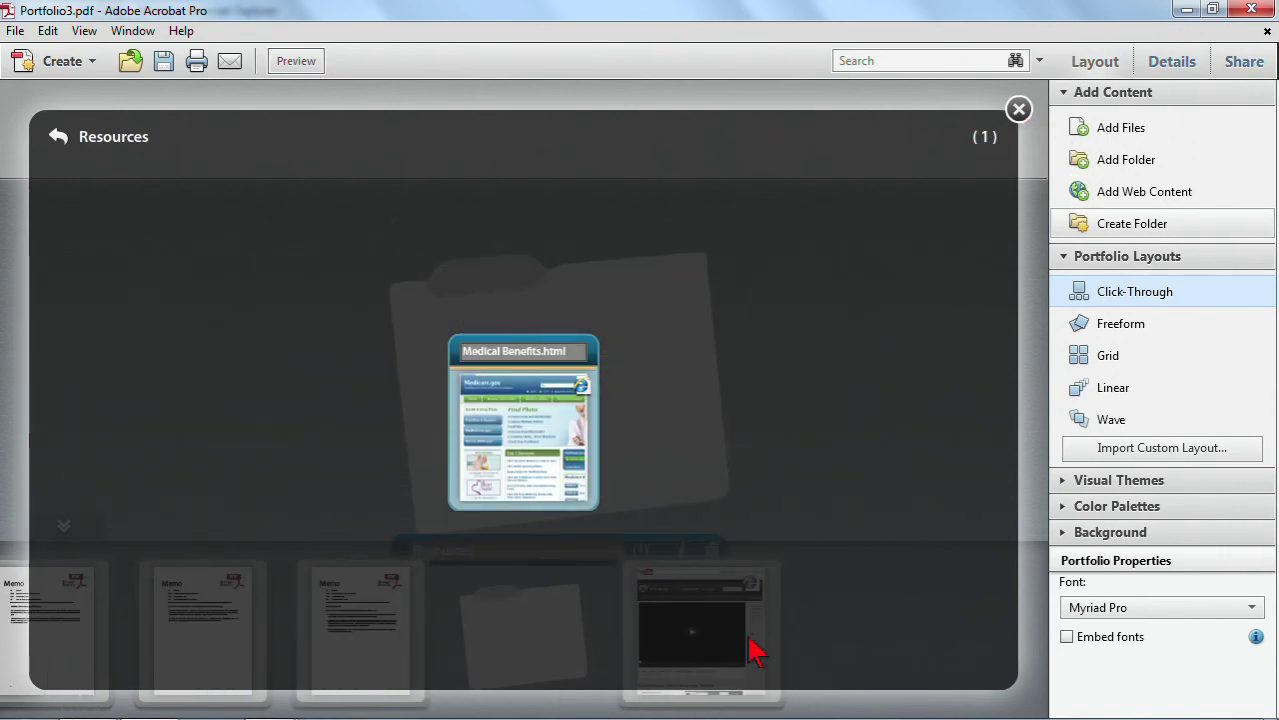
Move Training.html into the Resources folder as well
left_click_drag(714, 683, 678, 652)
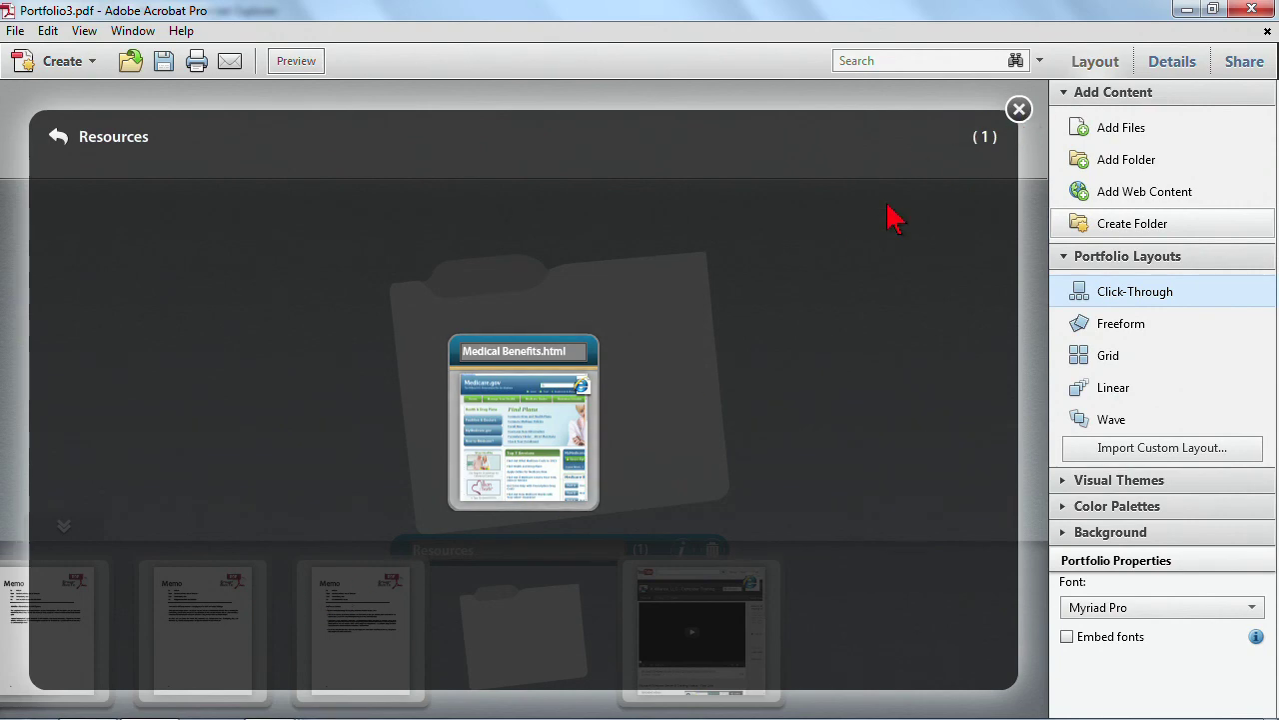
left_click(700, 360)
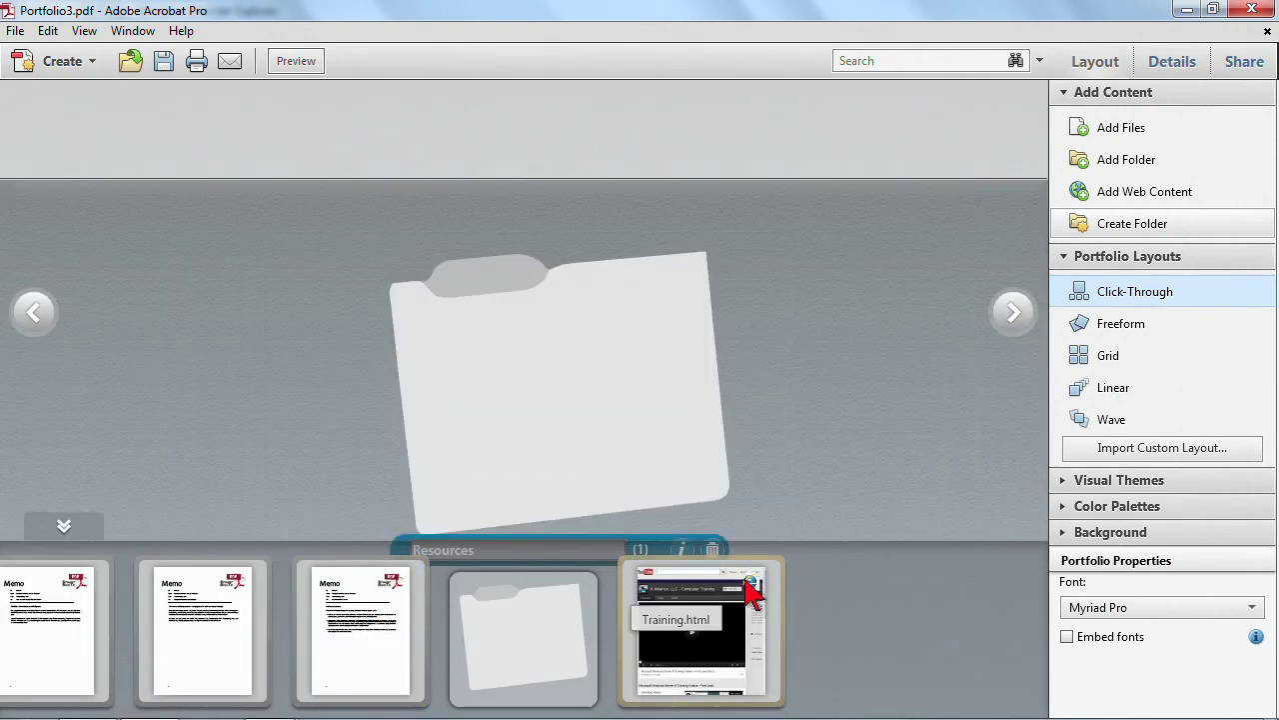
left_click_drag(730, 588, 614, 585)
left_click_drag(747, 433, 752, 429)
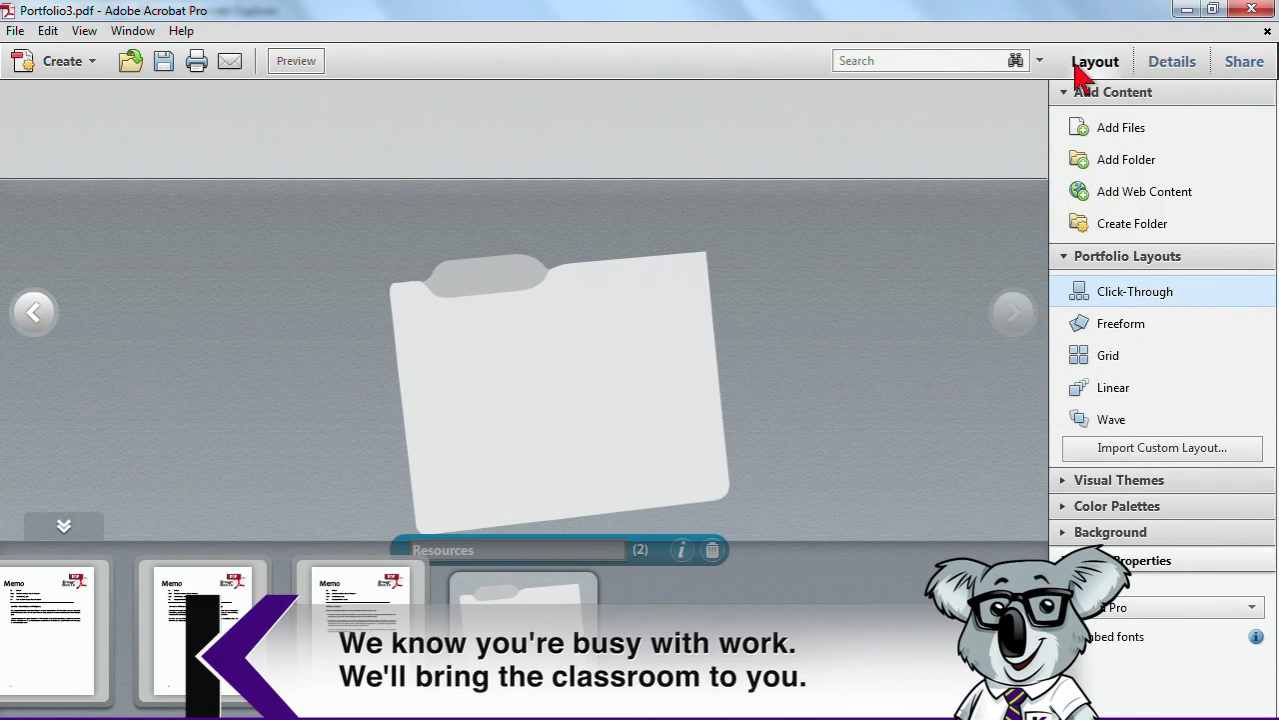
In the Details list, move Additional Maternity Leave.xlsx into Resources and verify its contents
left_click(1174, 64)
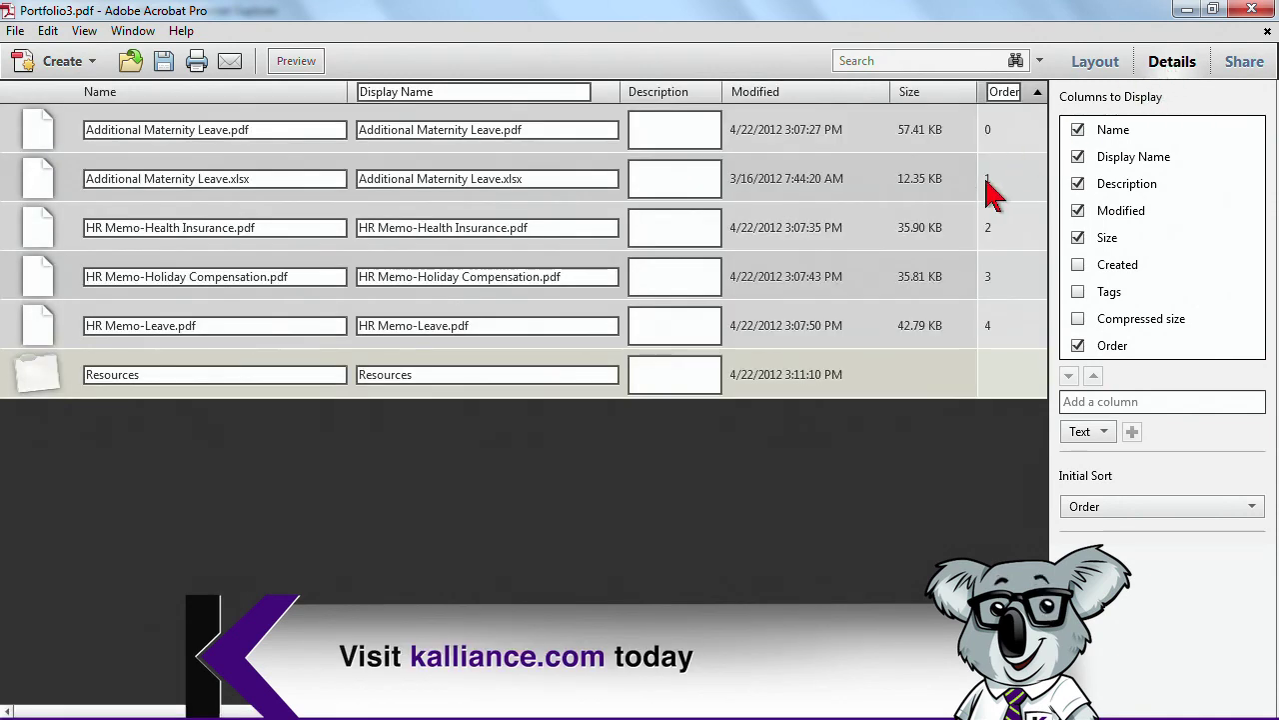
left_click(255, 380)
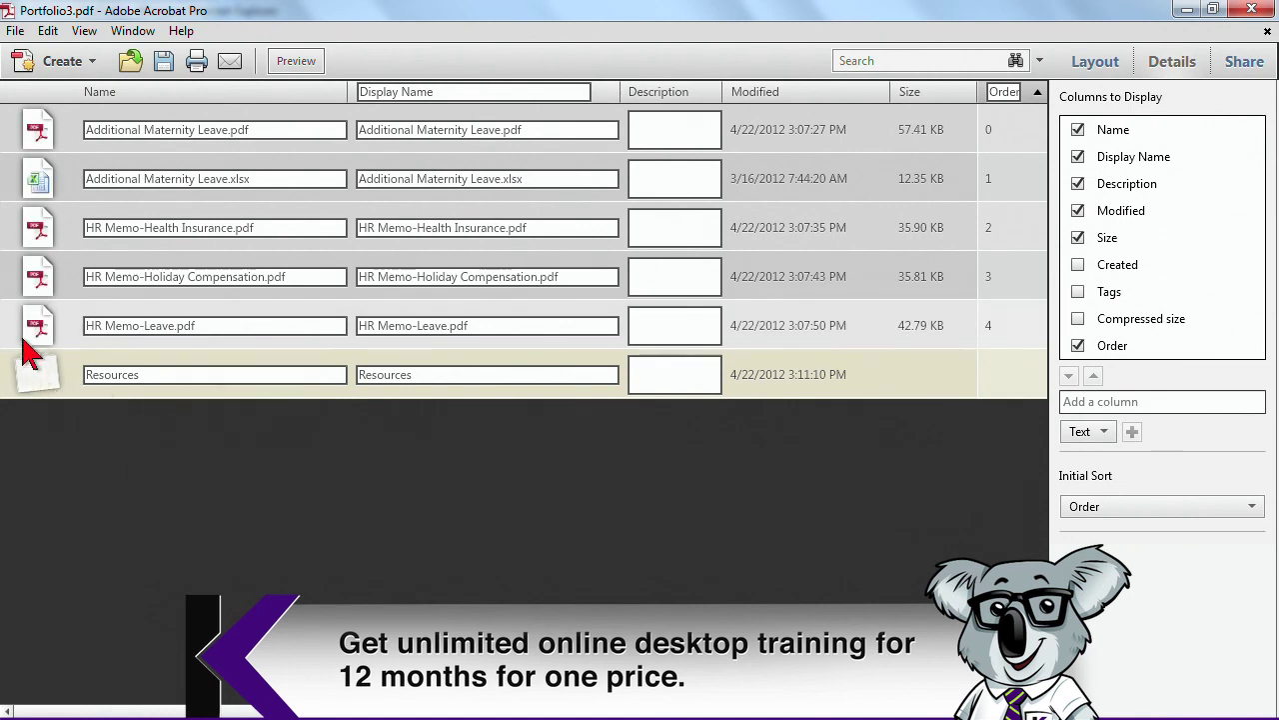
left_click_drag(35, 203, 58, 393)
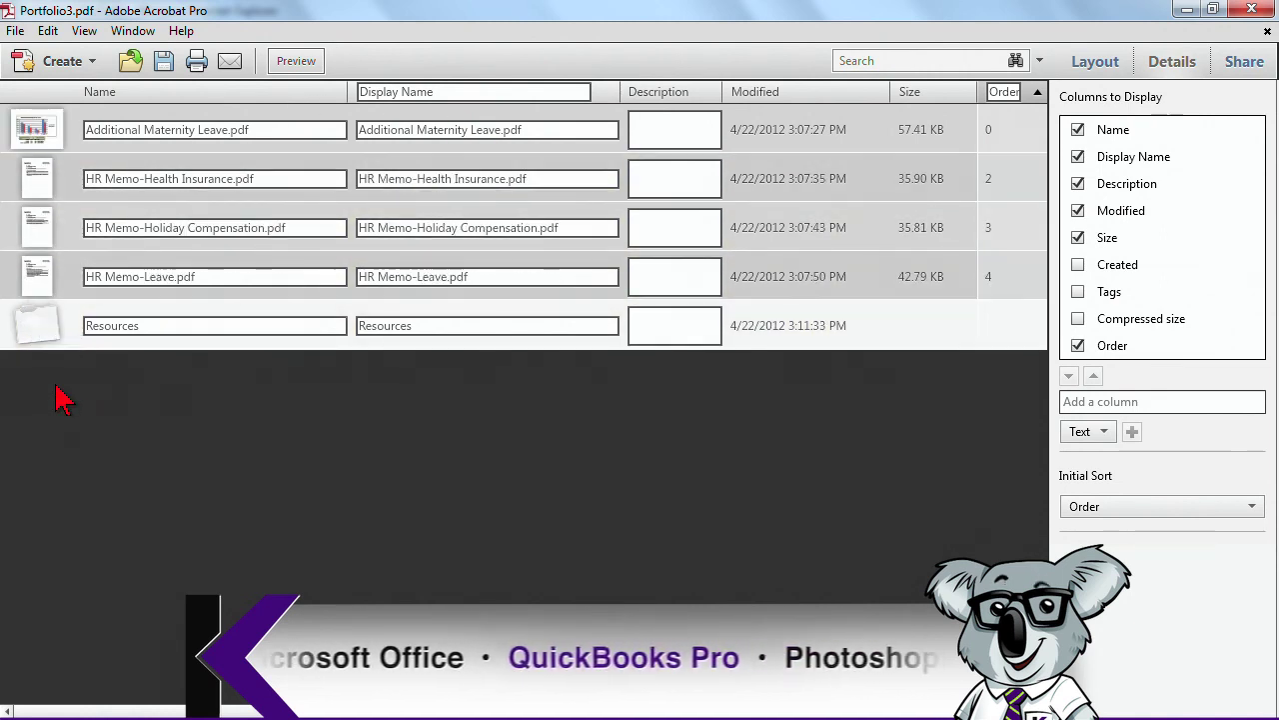
double_click(54, 322)
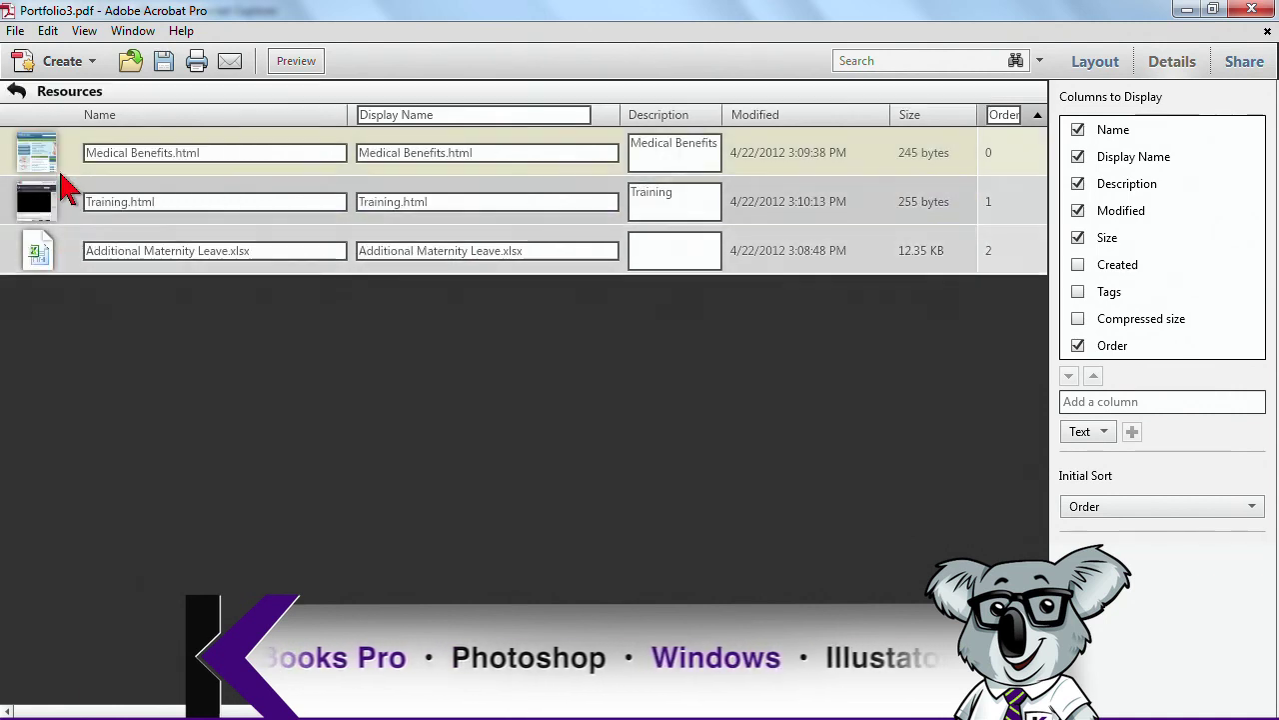
left_click(24, 91)
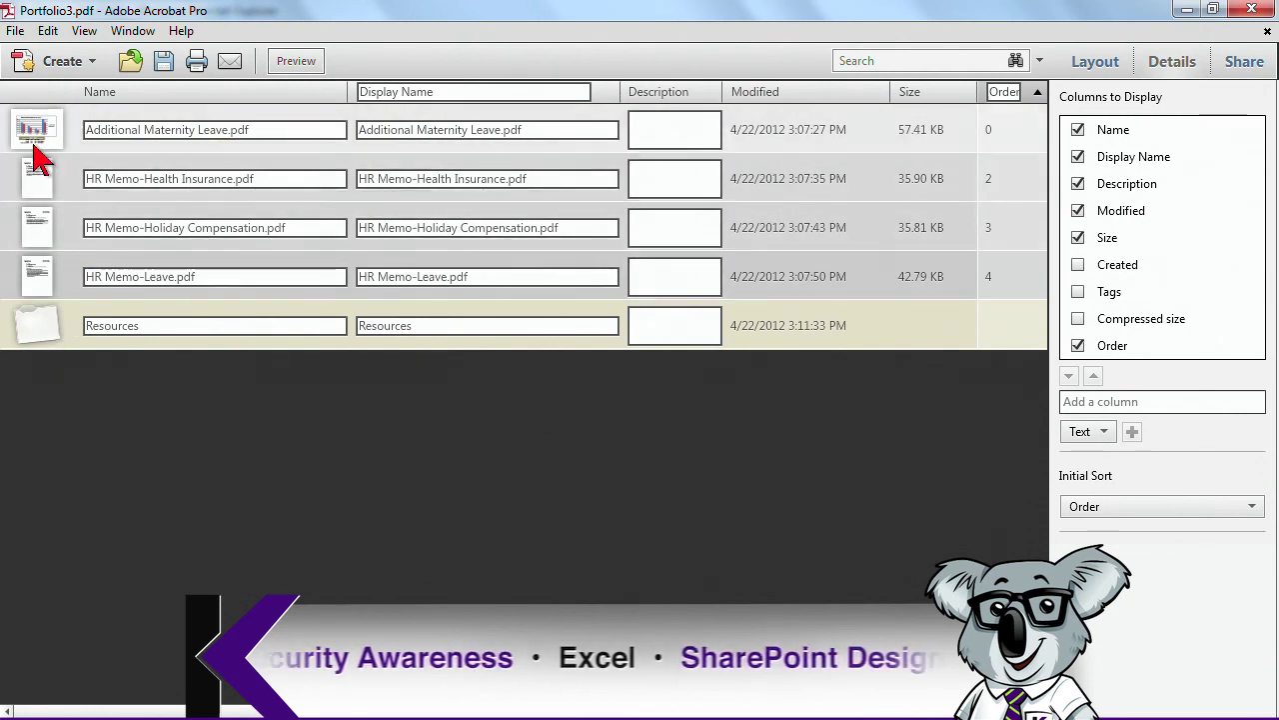
Reorder files so Resources is first and Additional Maternity Leave.pdf is last
left_click_drag(40, 143, 42, 277)
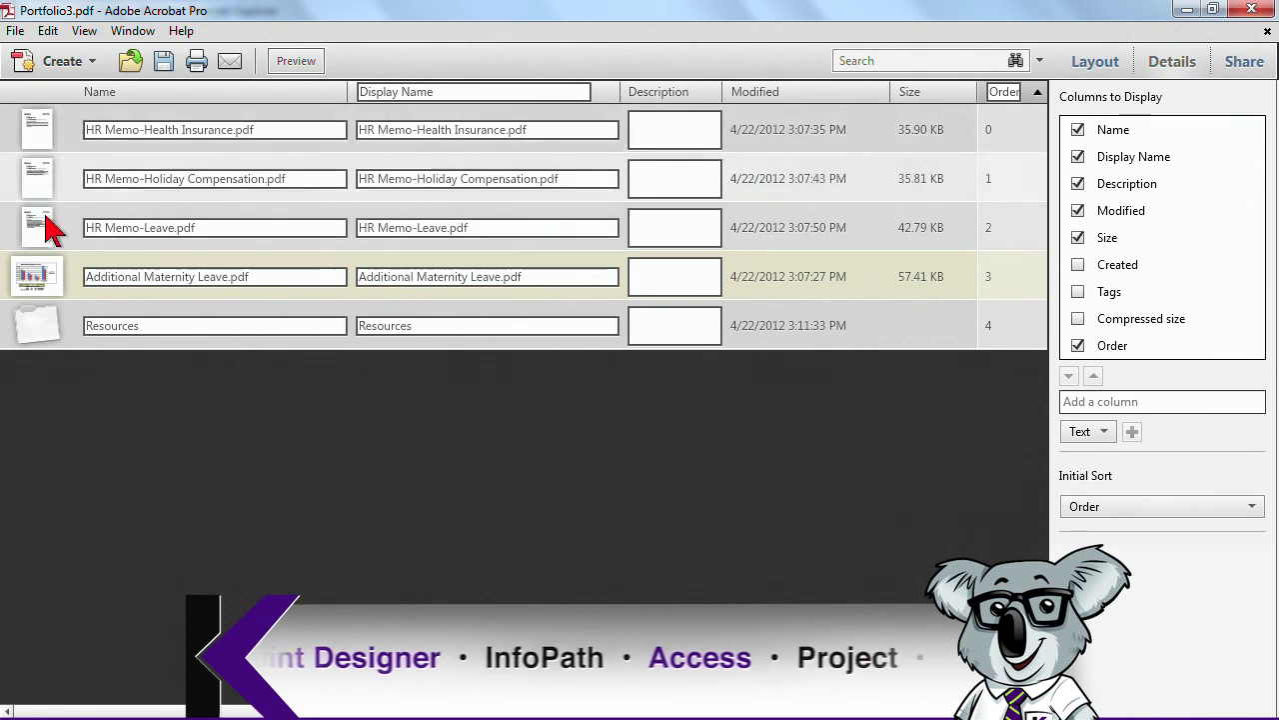
left_click_drag(46, 323, 55, 115)
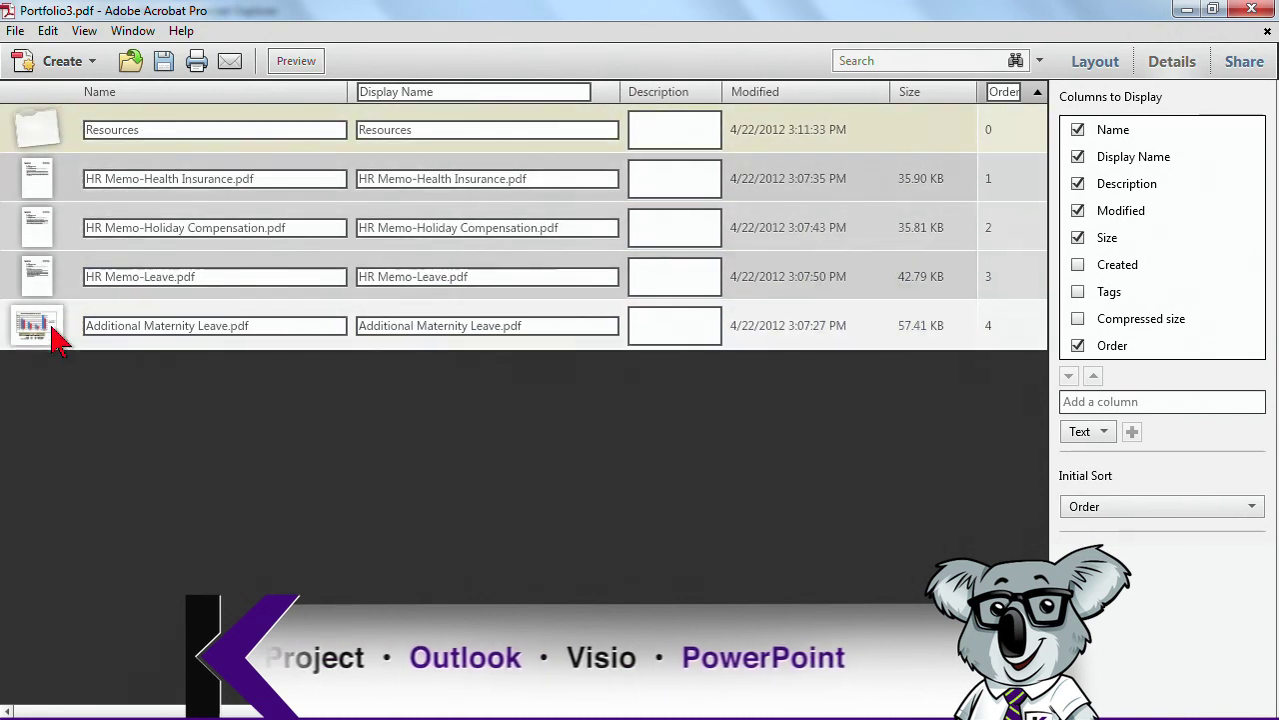
left_click(1105, 68)
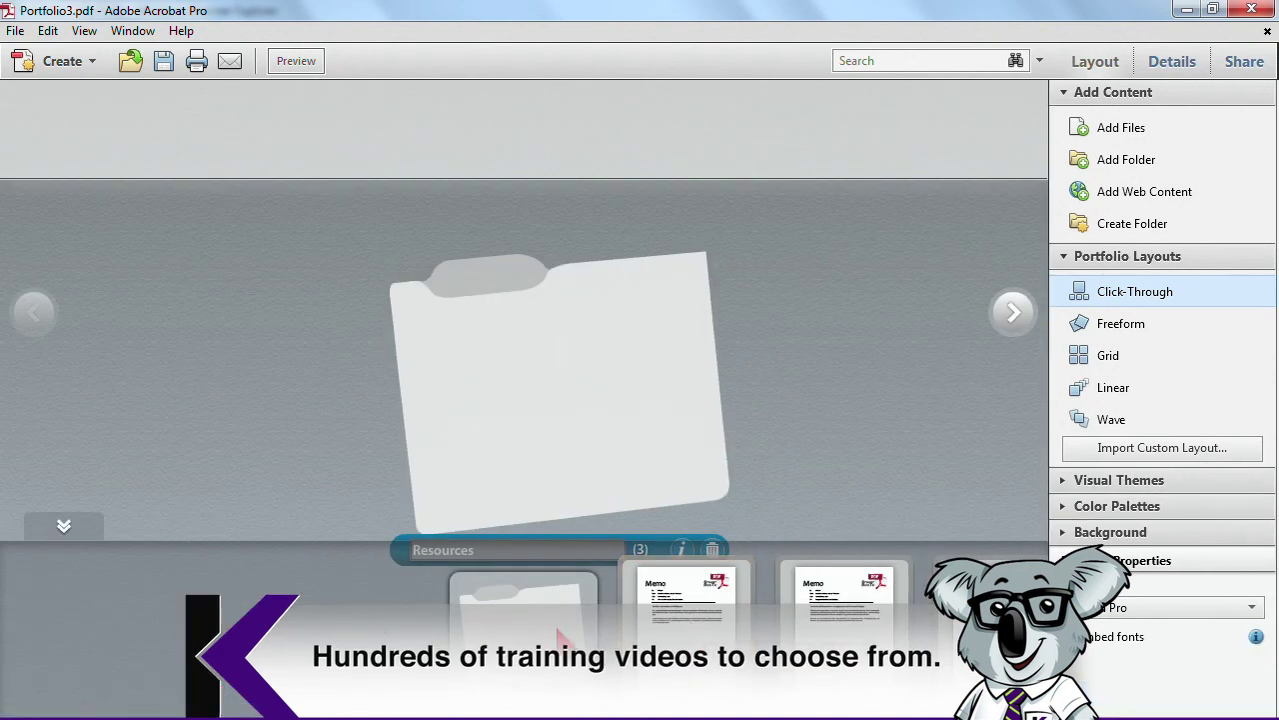
Move a memo card ahead of the first memo in the filmstrip
mouse_move(685, 638)
left_mouse_down()
mouse_move(415, 597)
mouse_move(362, 605)
mouse_move(381, 627)
left_mouse_up()
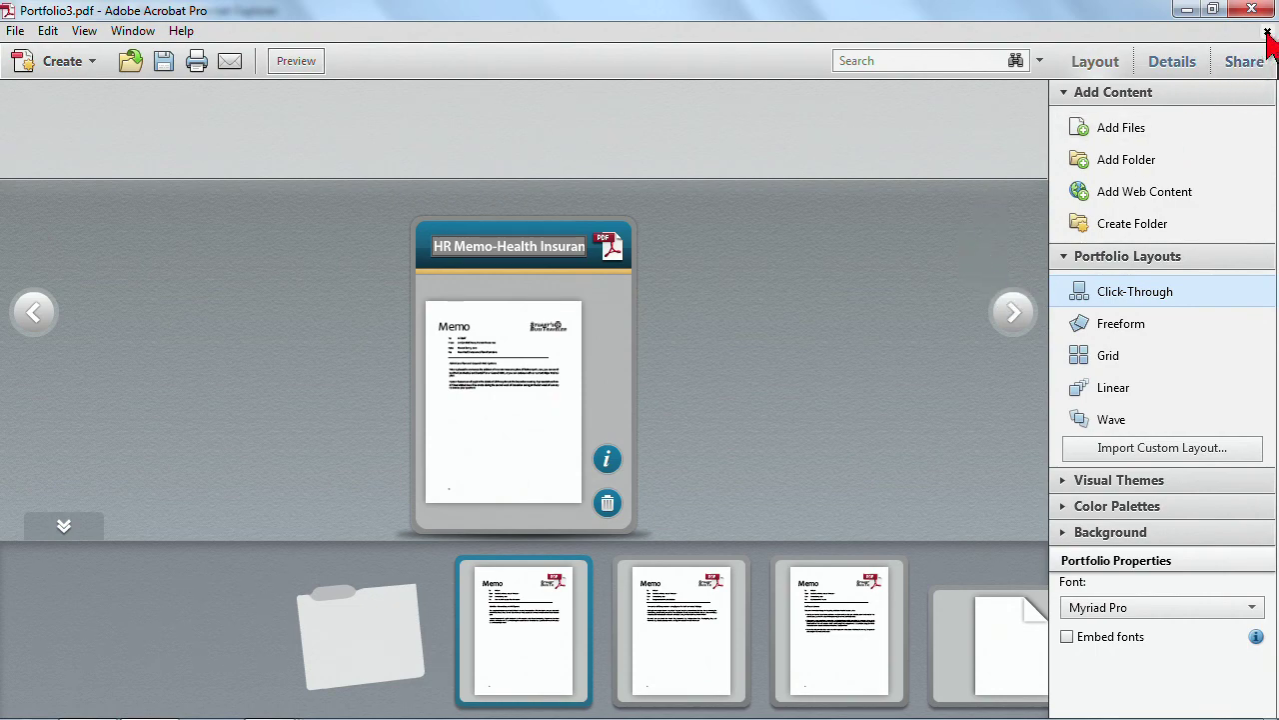
left_click(15, 31)
Save the portfolio as Portfolio Benefits.pdf in the parent Acrobat X folder
left_click(40, 112)
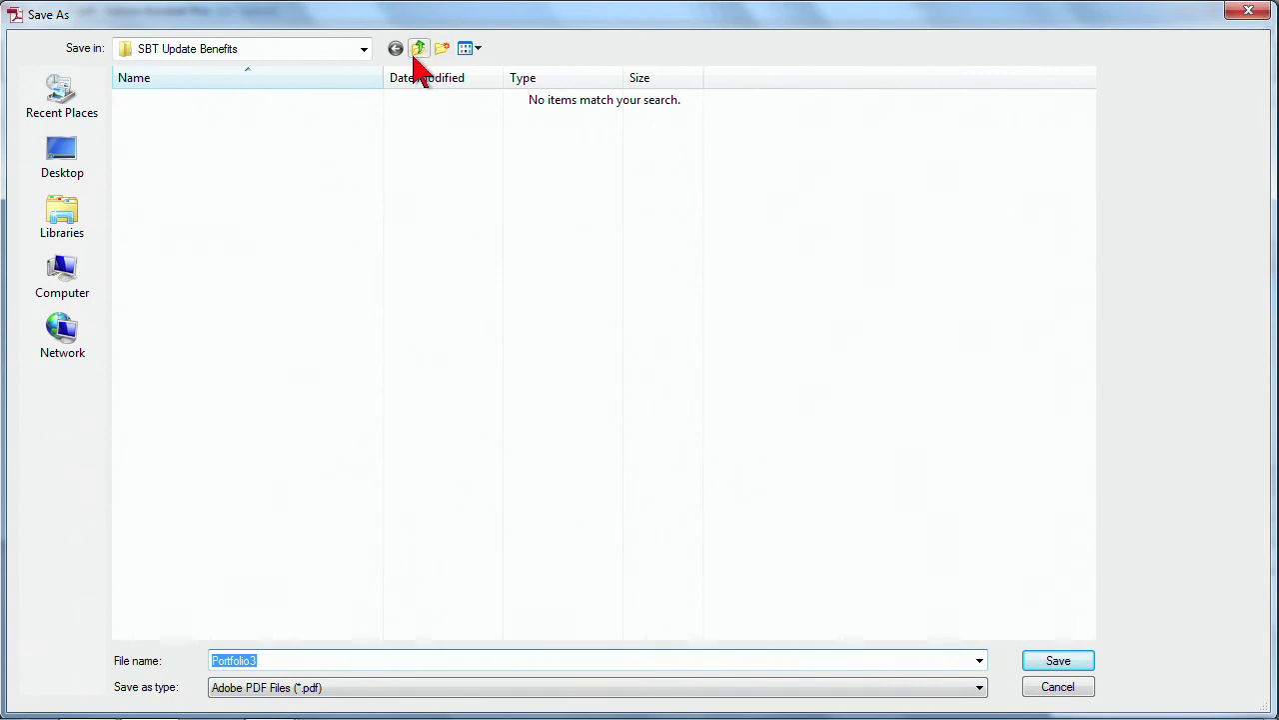
left_click(419, 48)
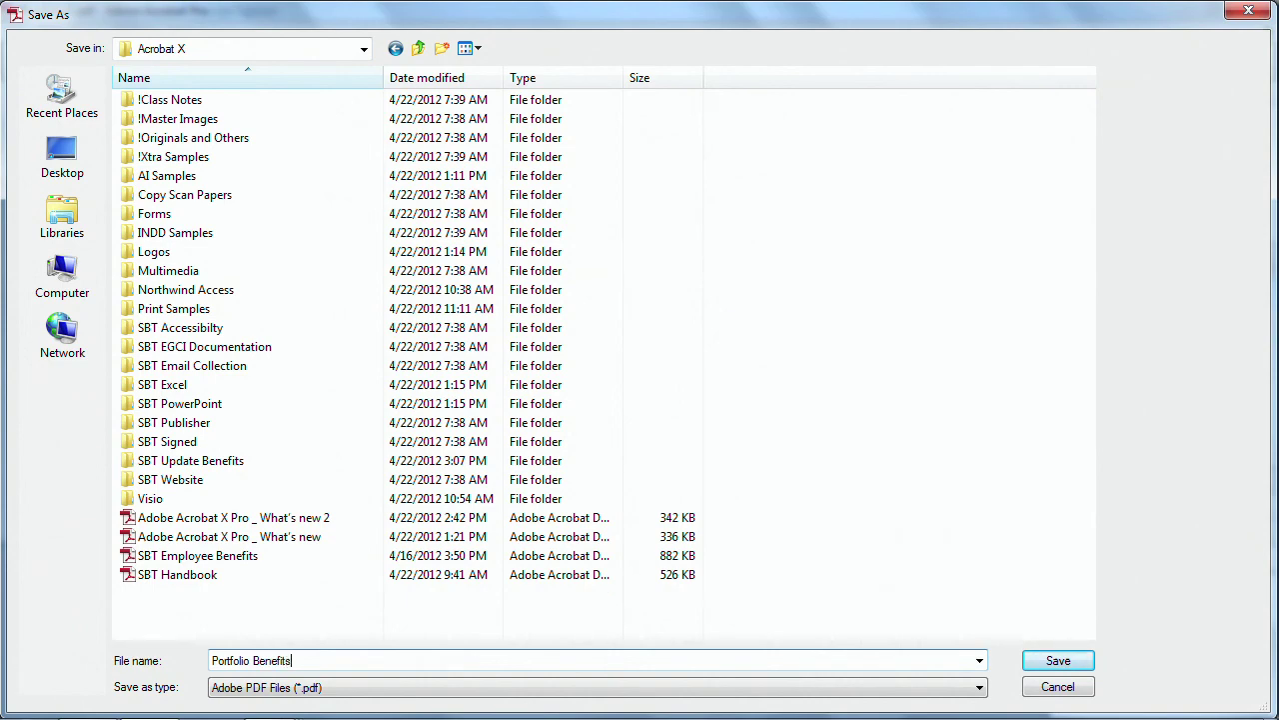
key("Return")
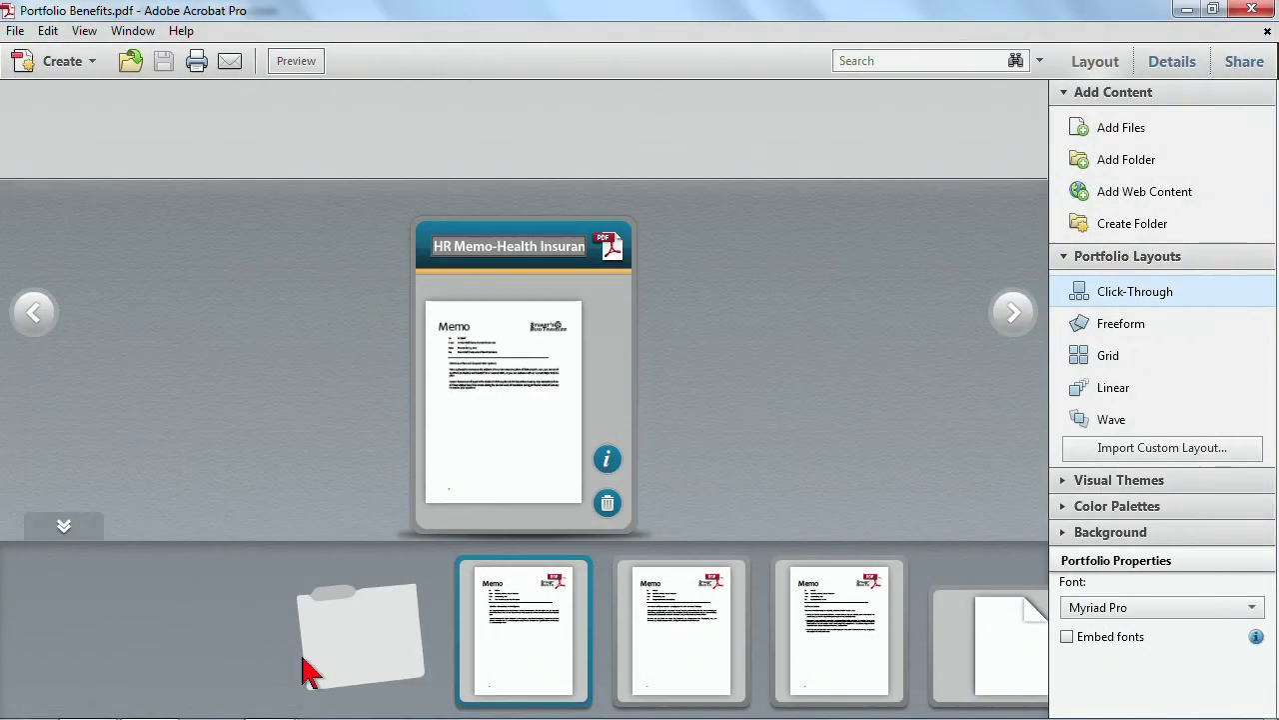
Close Portfolio Benefits and start a new PDF portfolio
left_click(1266, 30)
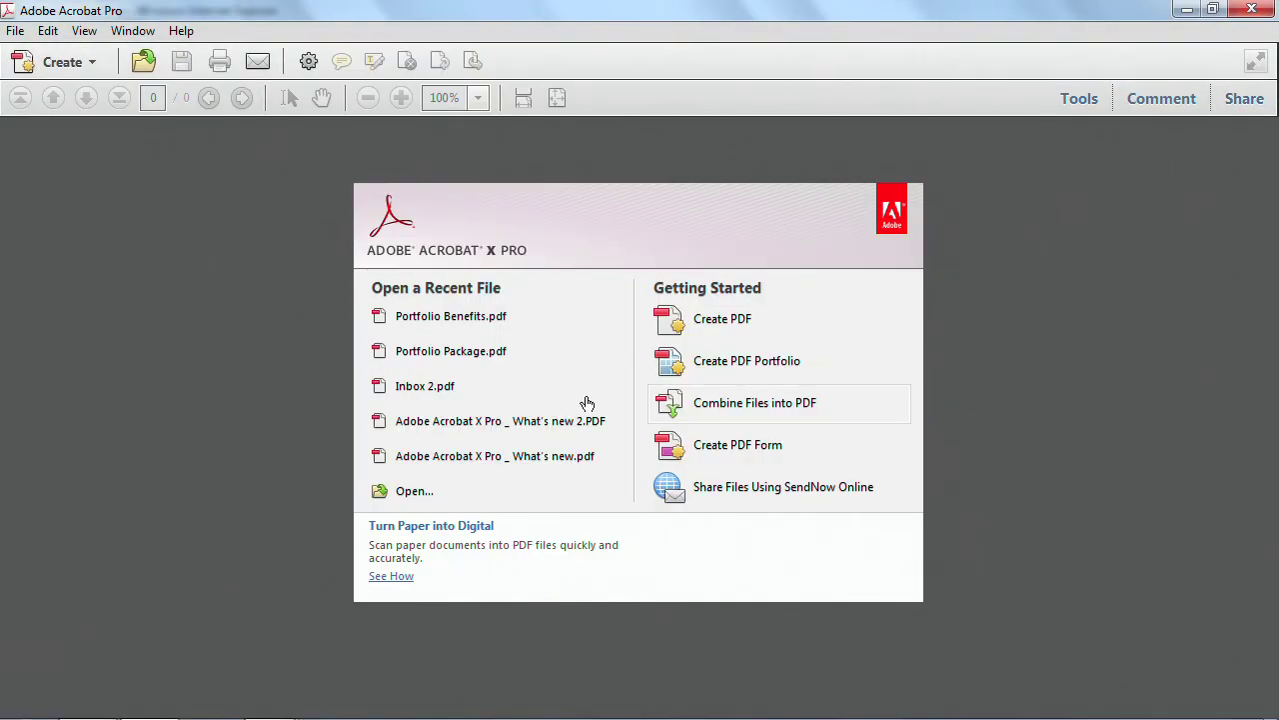
left_click(76, 60)
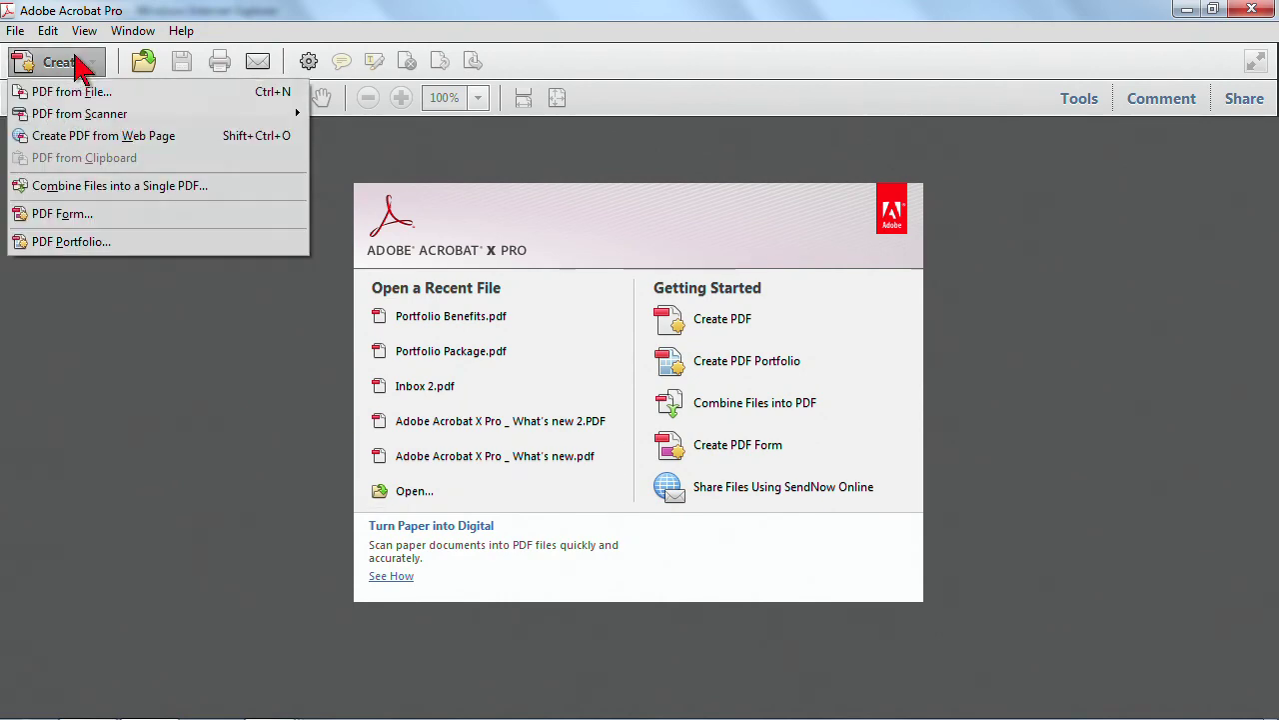
left_click(78, 245)
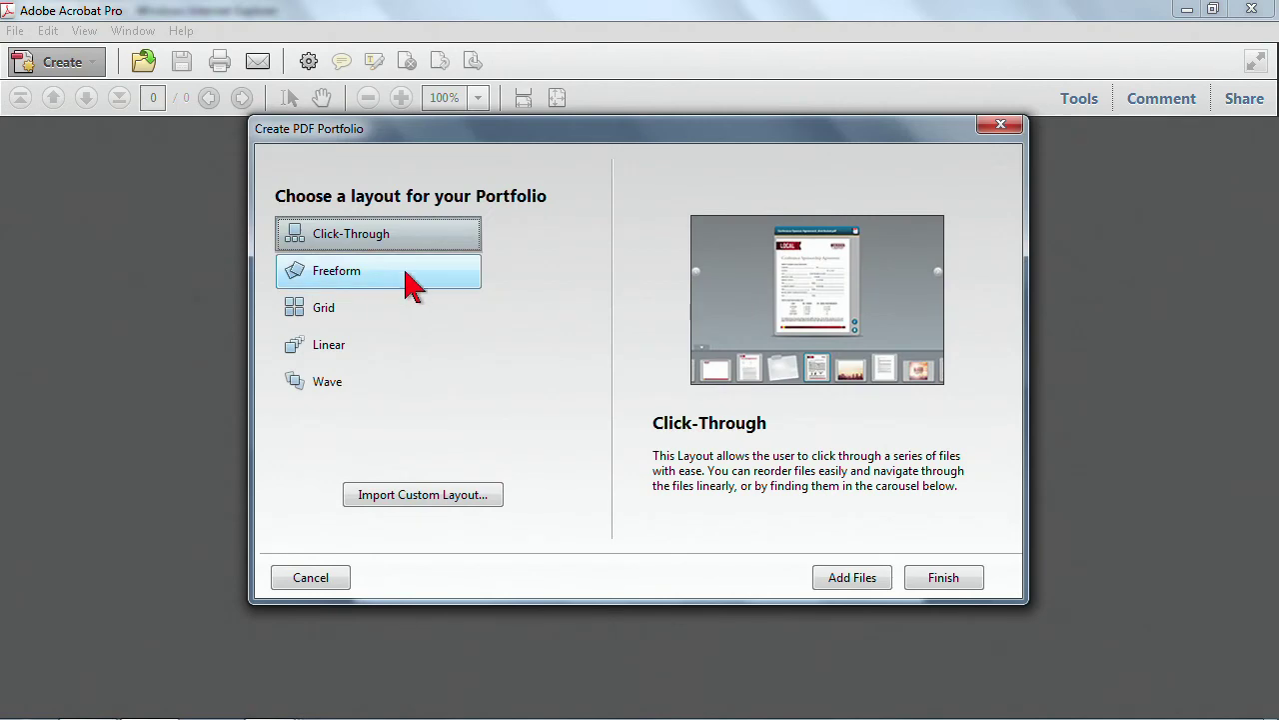
Add the numbered PDFs 0–7 from SBT EGCI Documentation > Standard Defaults
left_click(866, 577)
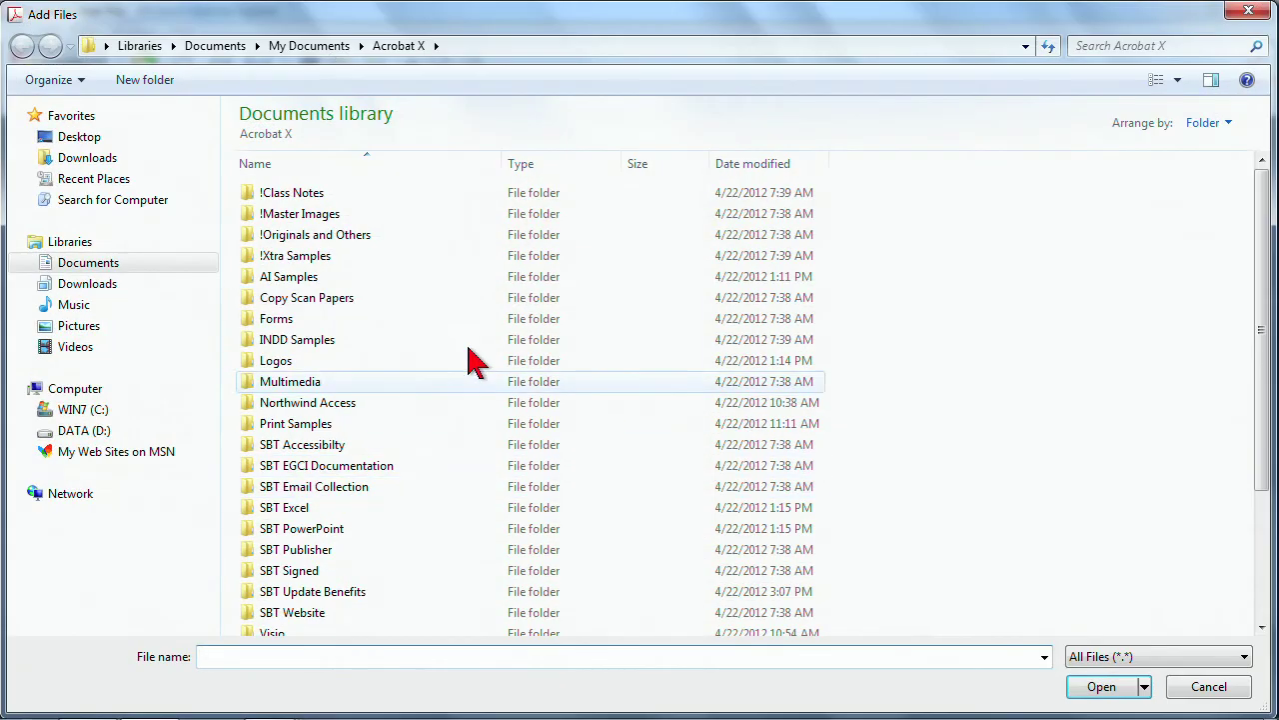
left_click(325, 467)
double_click(330, 478)
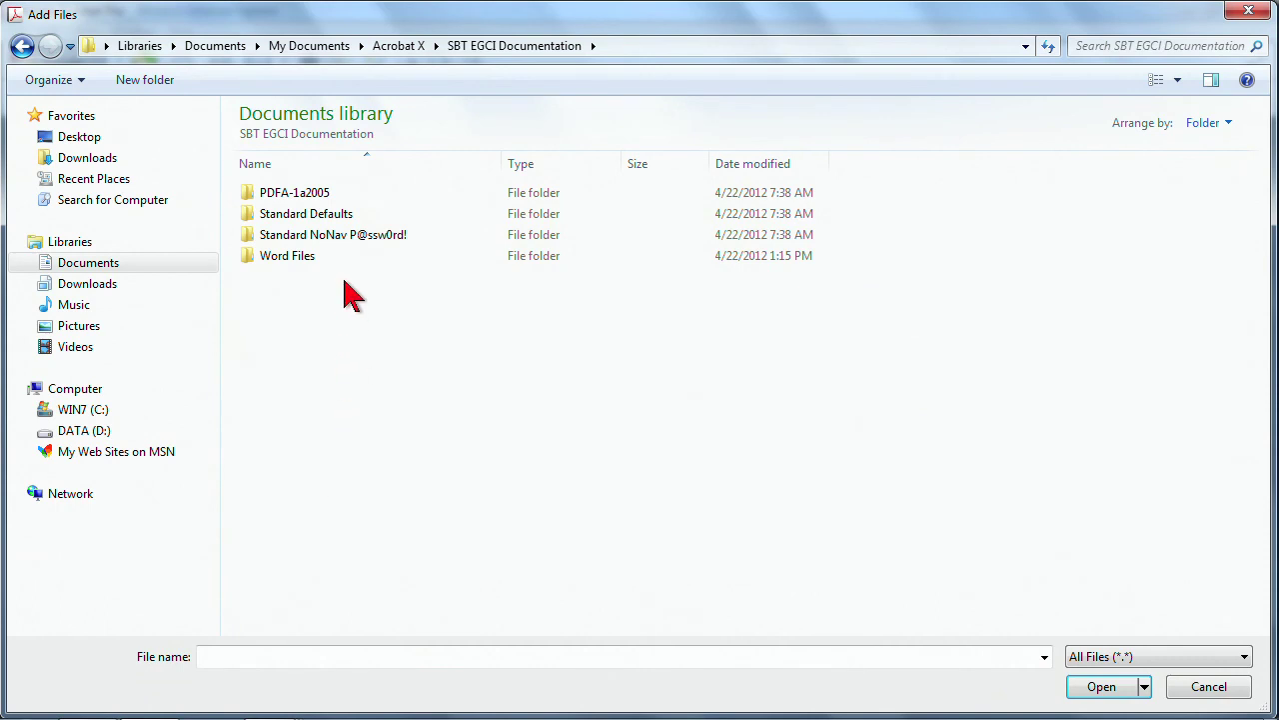
double_click(300, 213)
left_click(306, 196)
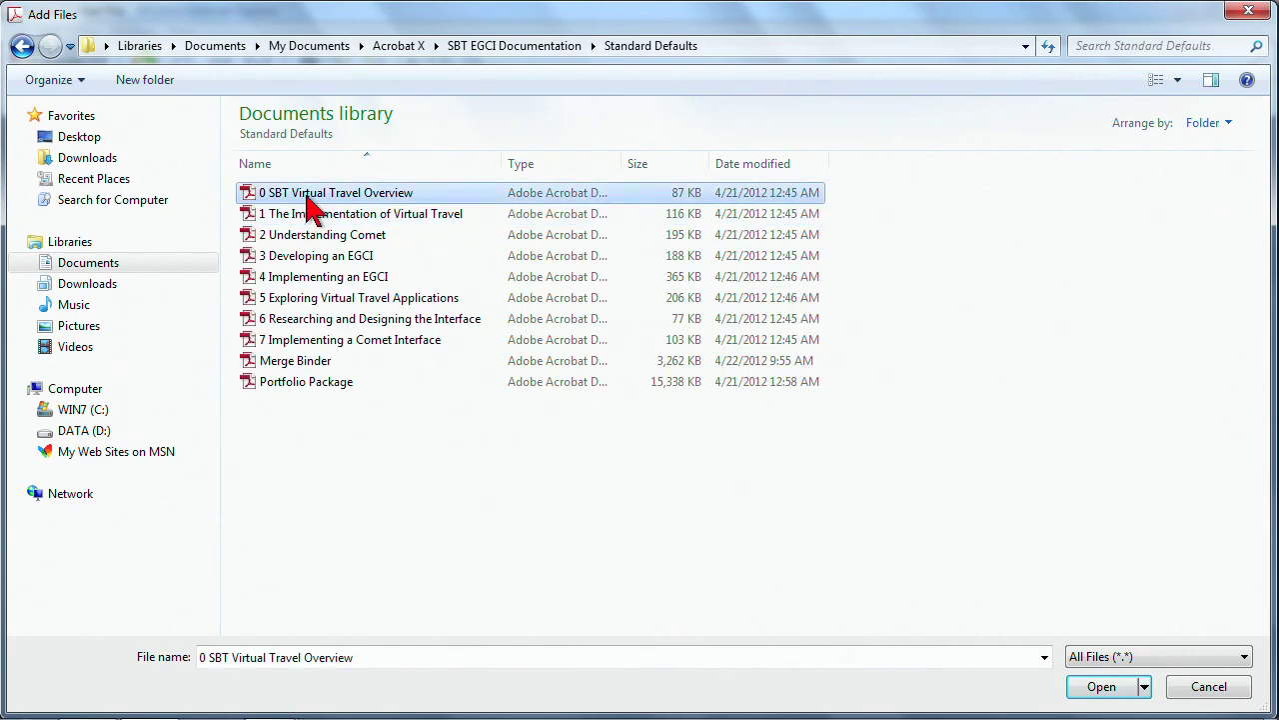
left_click(309, 340, "shift")
left_click(1102, 686)
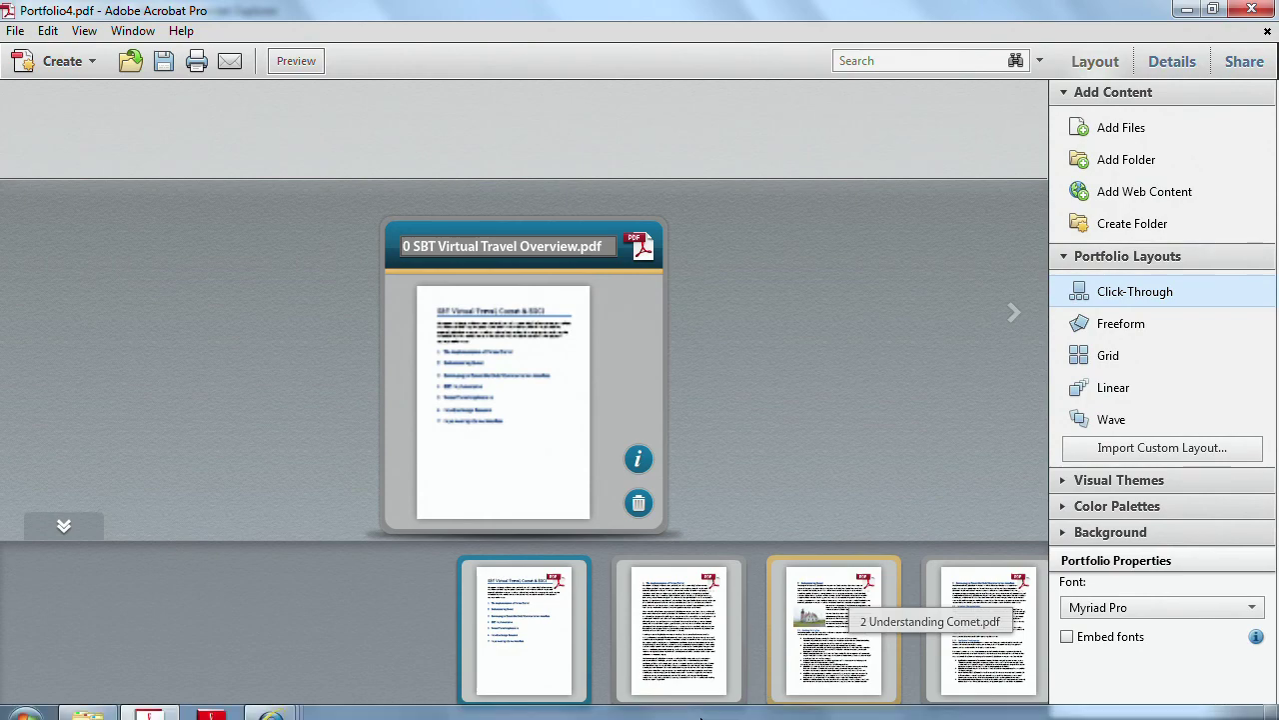
Collapse the Add Content section and switch Portfolio4 to the Freeform layout
mouse_move(702, 714)
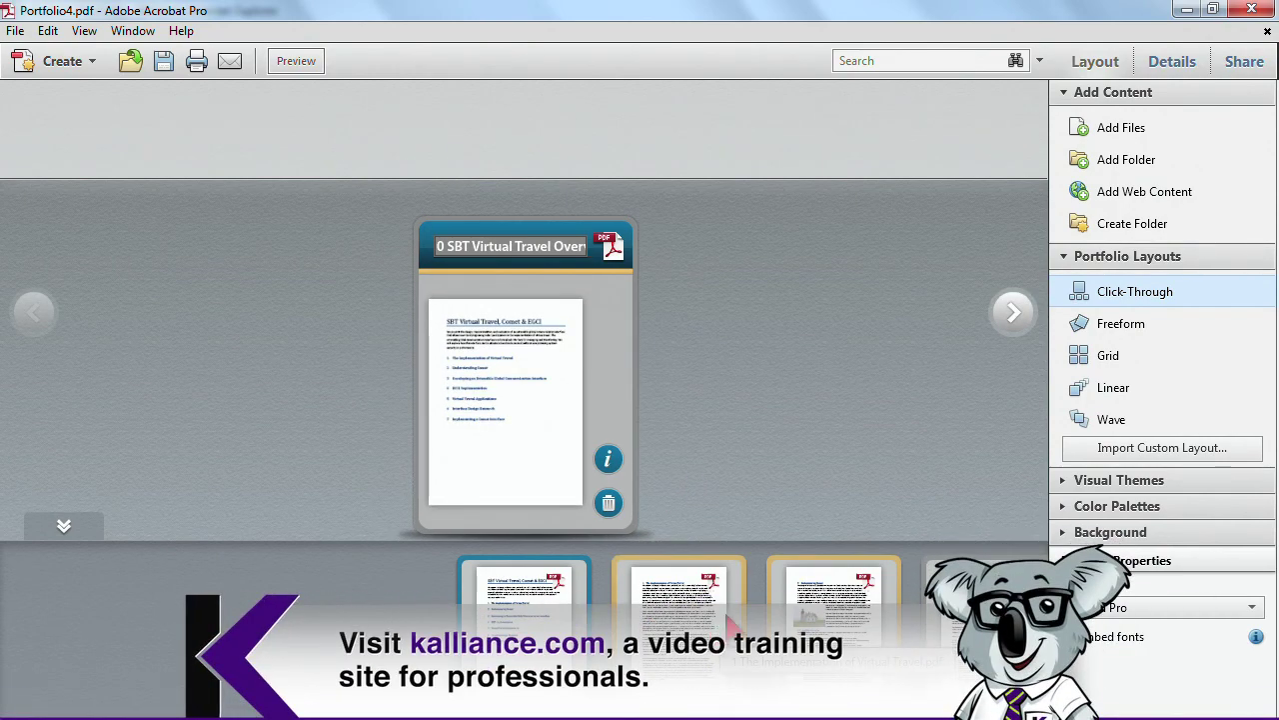
left_click(1066, 94)
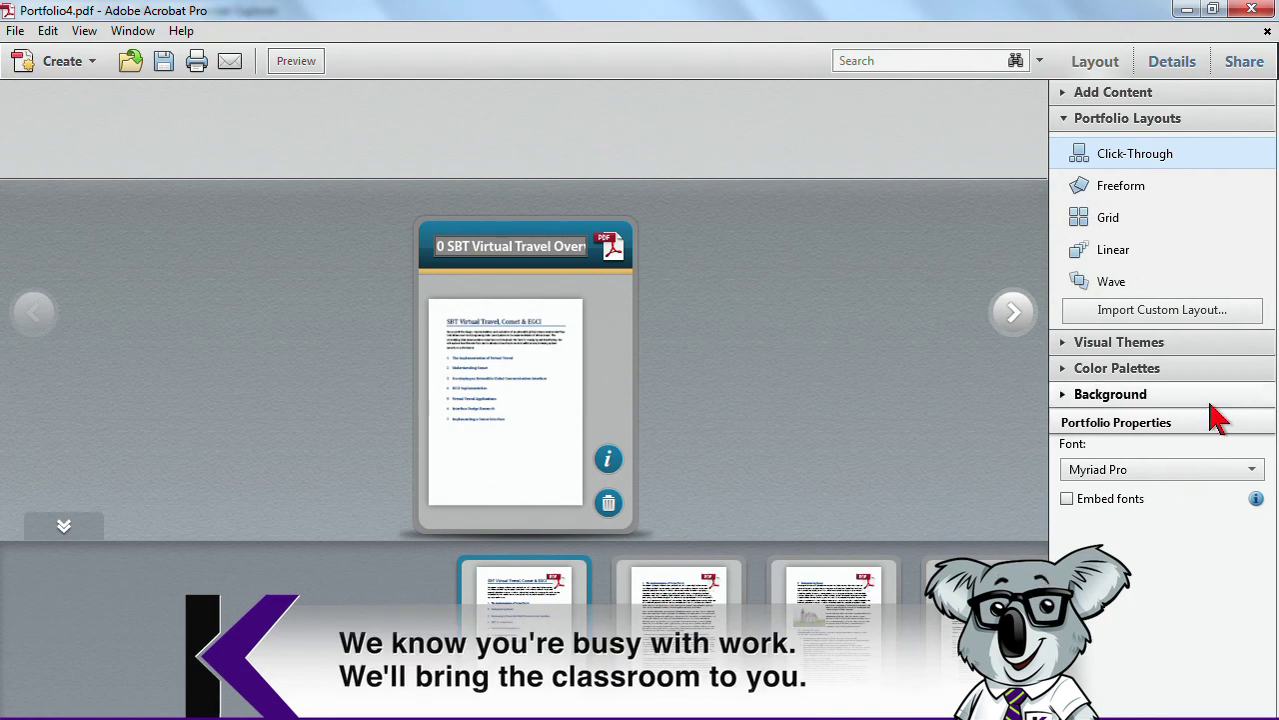
left_click(1123, 195)
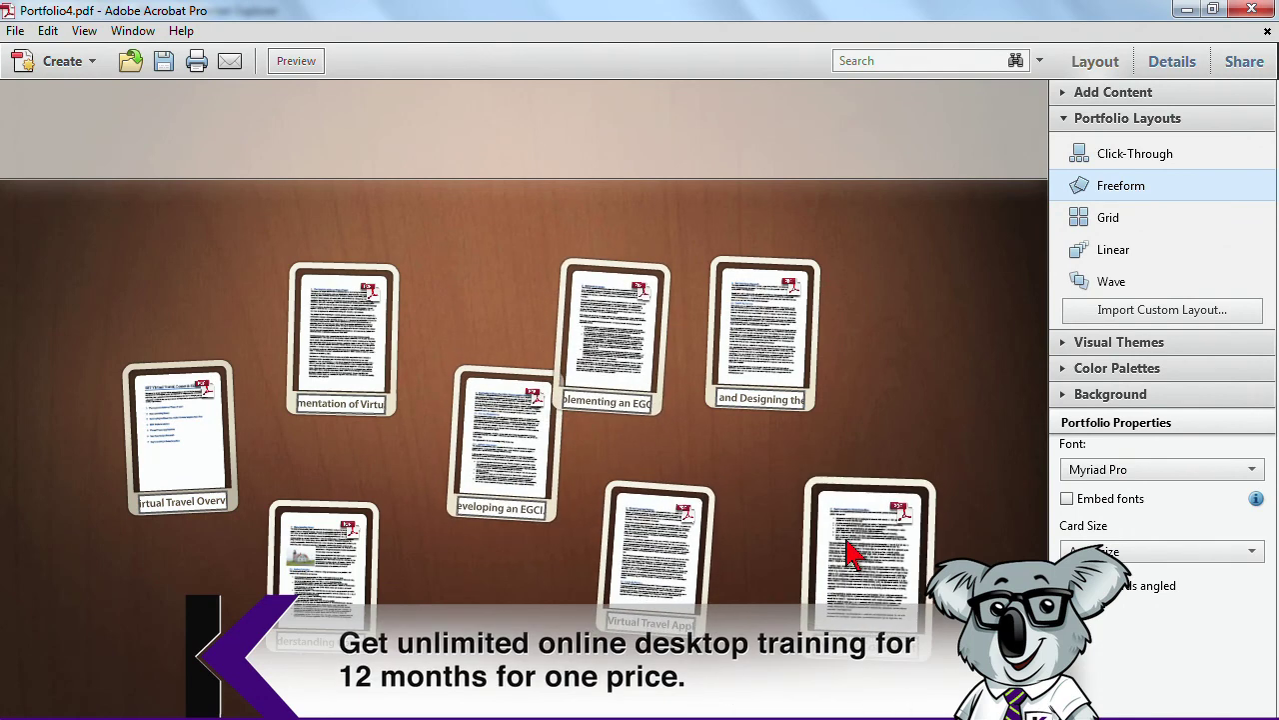
Drag the Overview, Comet, Implementation, EGCI and Designing cards to new canvas positions
left_click_drag(188, 458, 964, 427)
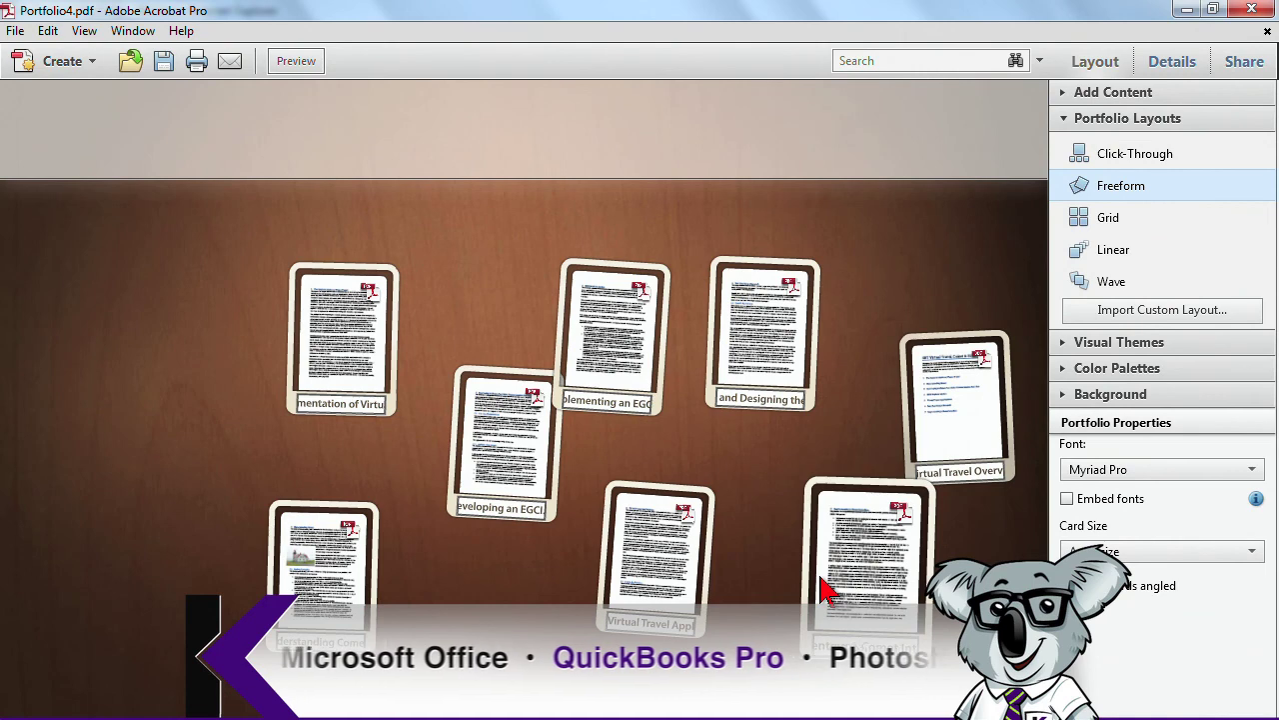
left_click_drag(825, 591, 460, 283)
left_click_drag(365, 371, 214, 412)
left_click_drag(487, 500, 470, 630)
left_click_drag(654, 560, 789, 579)
left_click_drag(771, 389, 800, 443)
left_click_drag(610, 370, 696, 296)
left_click_drag(957, 378, 631, 413)
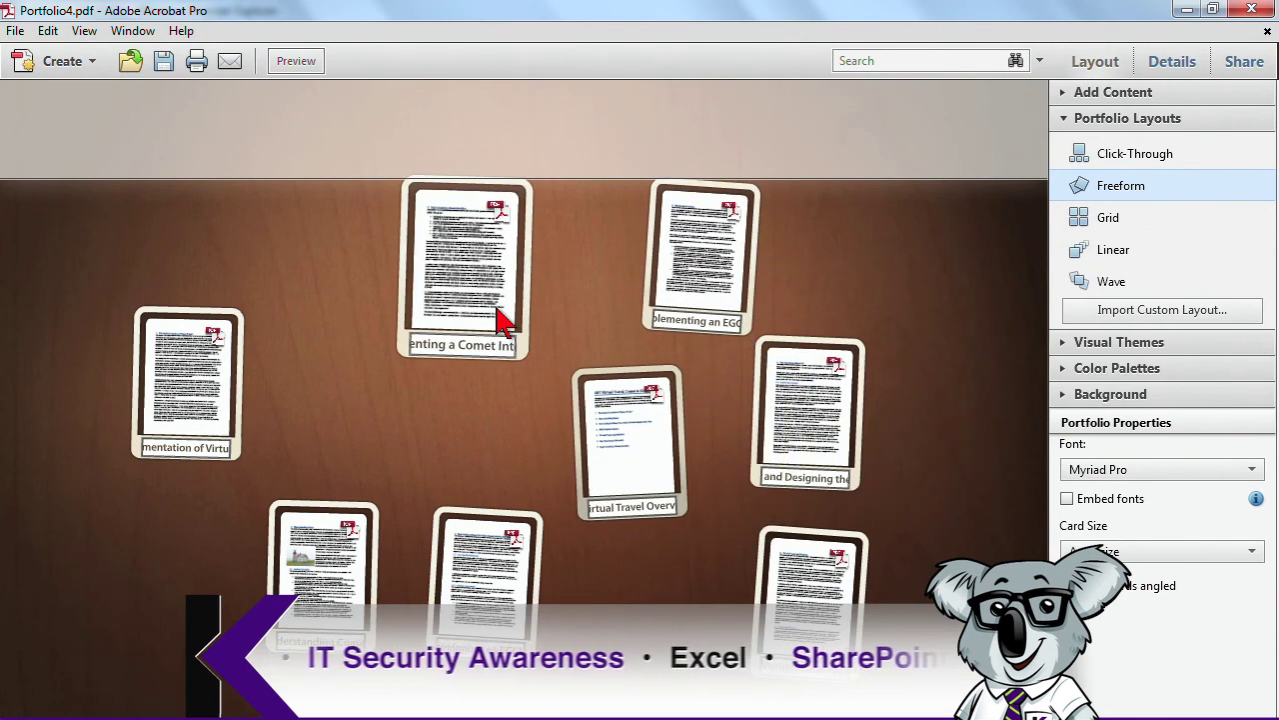
Finish arranging the cards on the freeform canvas, then switch to the Grid layout
left_click_drag(500, 319, 996, 355)
left_click_drag(640, 424, 487, 321)
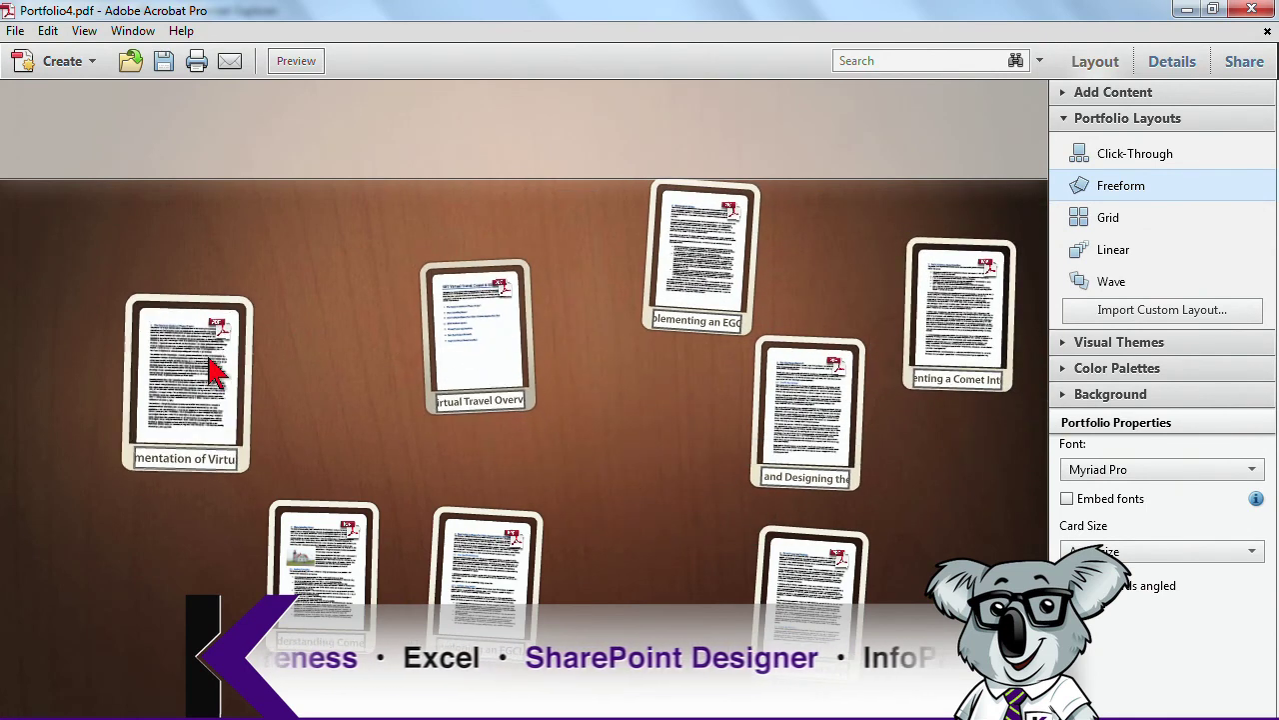
left_click_drag(205, 337, 636, 427)
left_click_drag(469, 355, 352, 348)
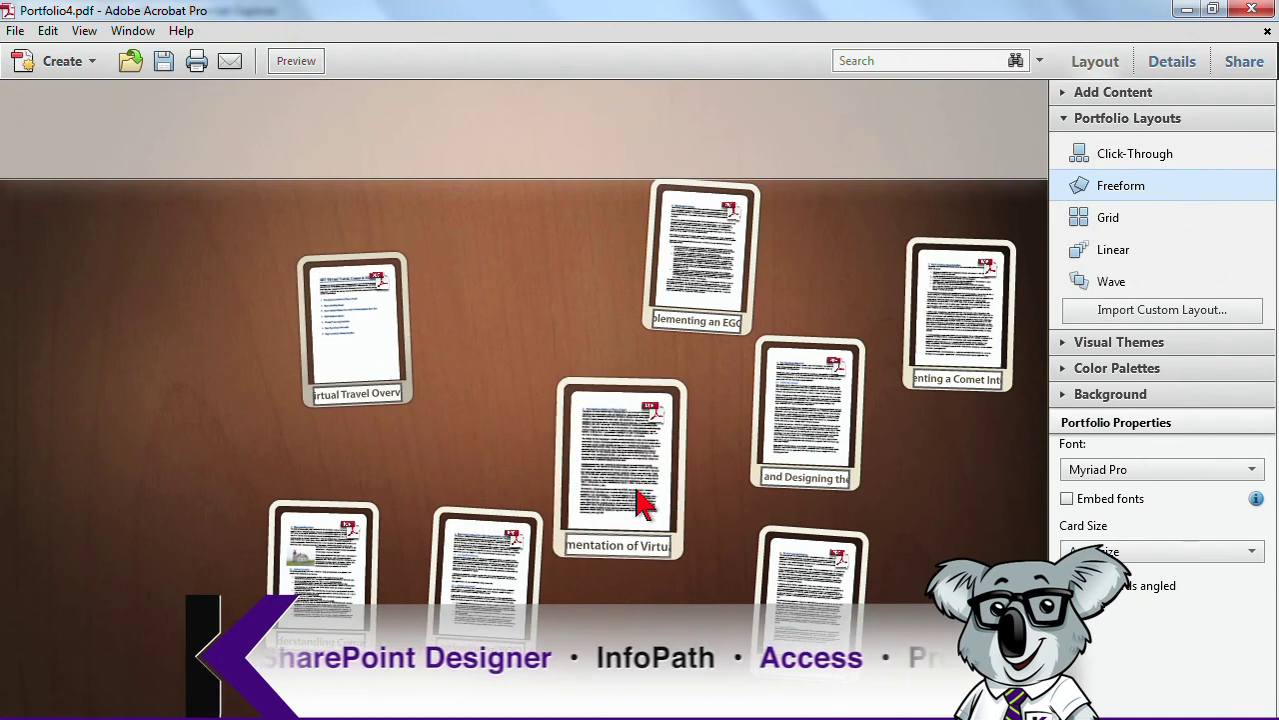
left_click_drag(646, 506, 578, 417)
left_click_drag(799, 420, 685, 492)
left_click_drag(902, 373, 845, 450)
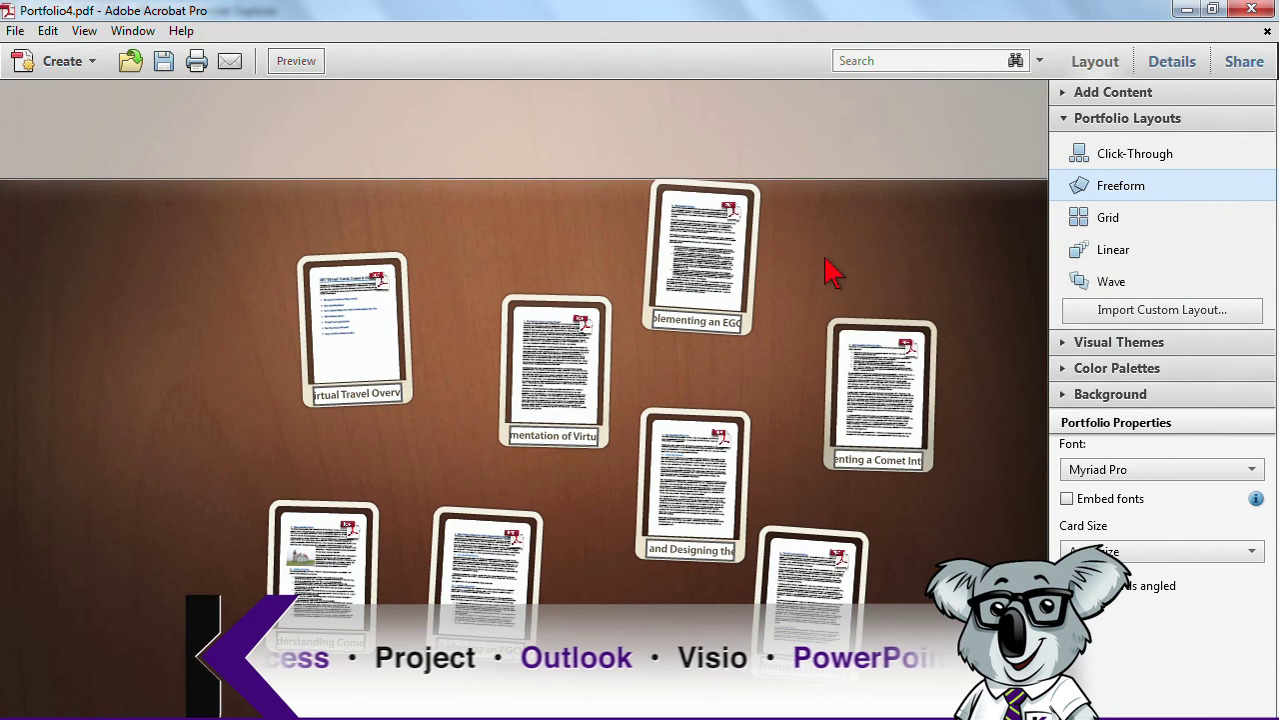
left_click_drag(705, 276, 790, 302)
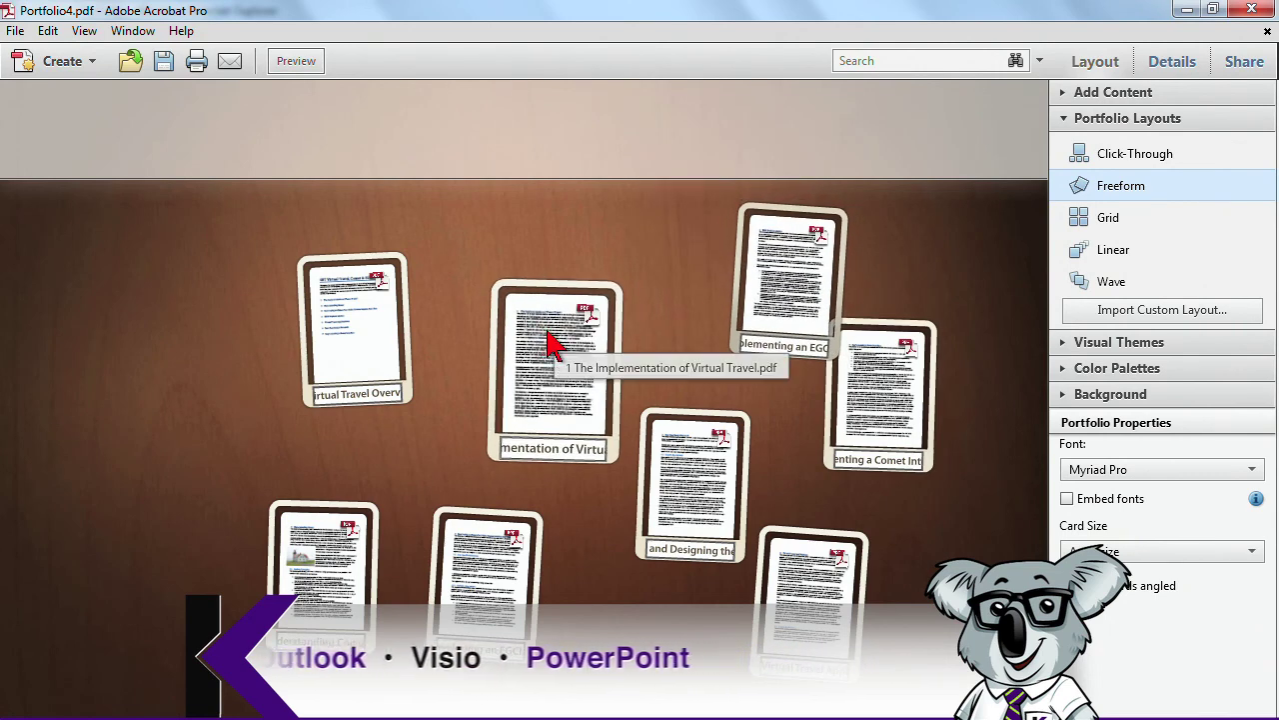
left_click(1081, 222)
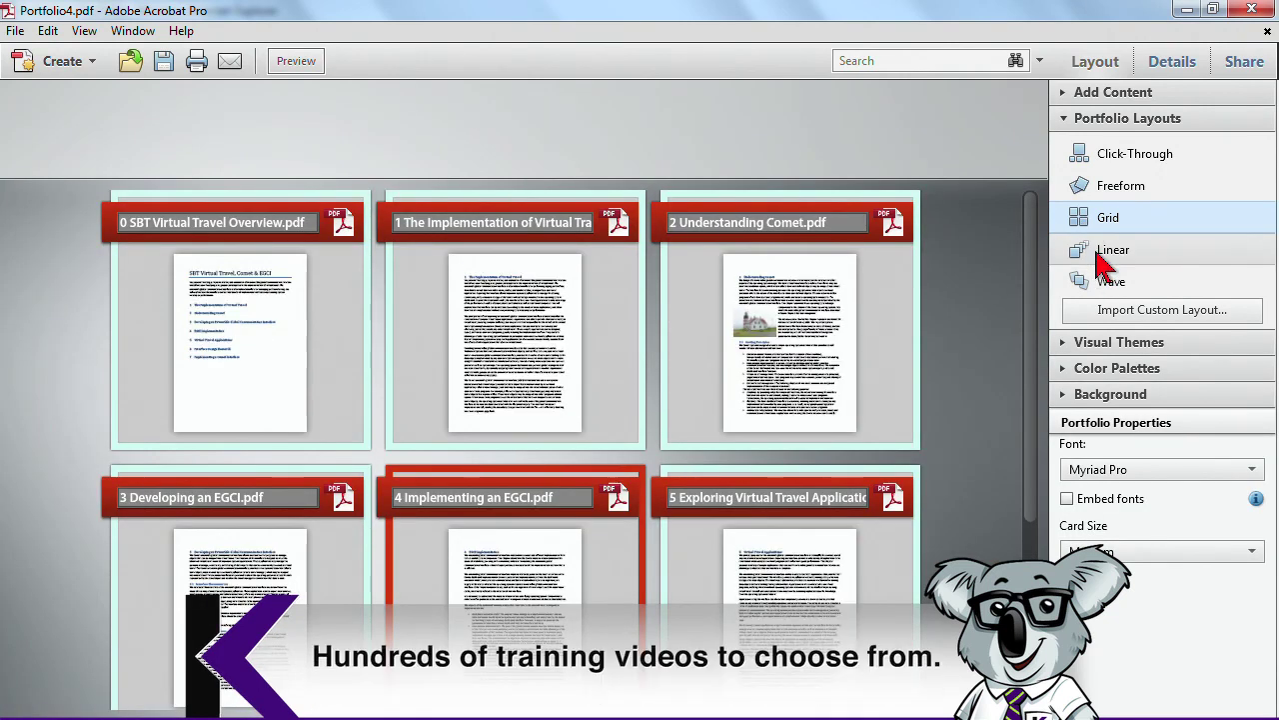
Preview the Linear and Wave layouts, then return to Linear
left_click(1104, 262)
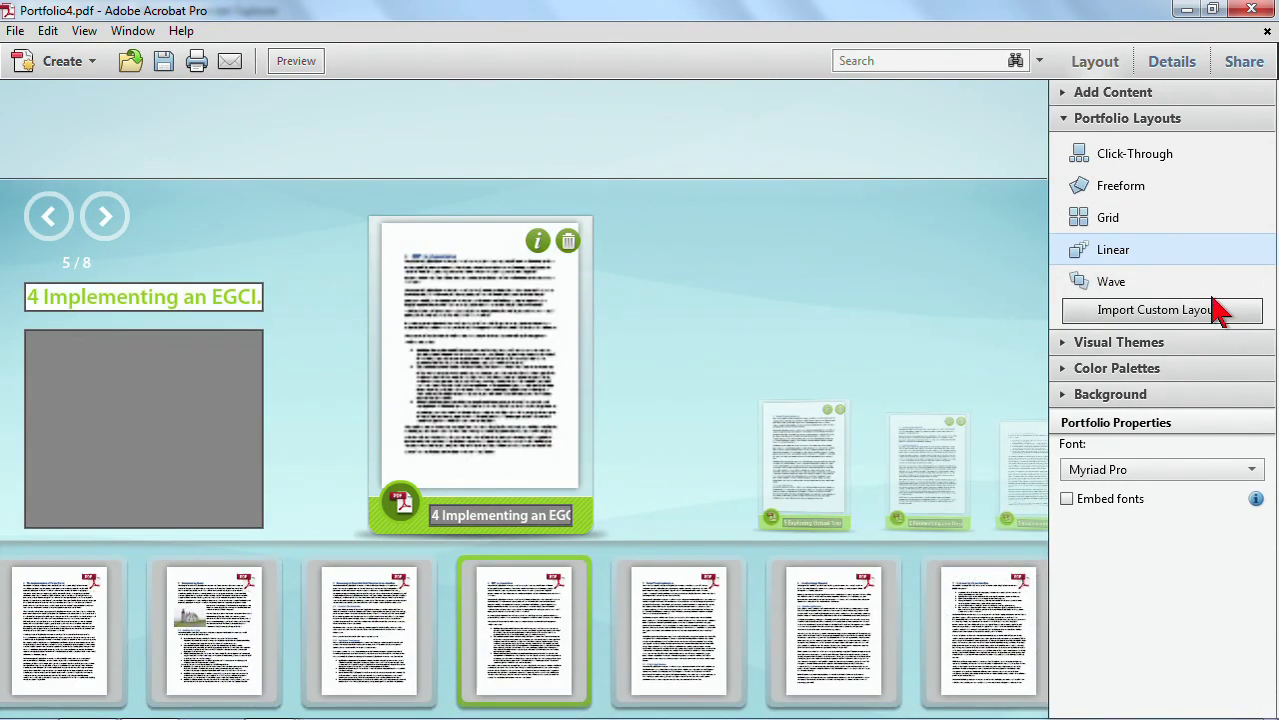
left_click(1112, 290)
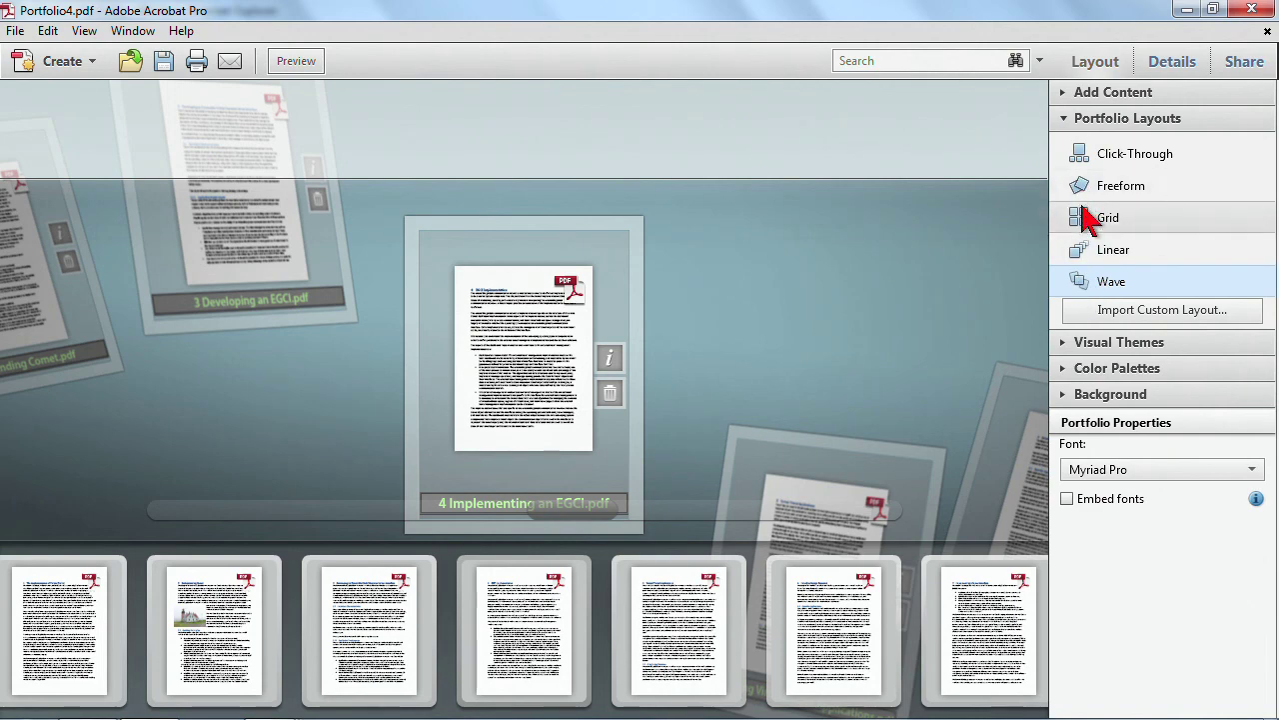
left_click(1081, 256)
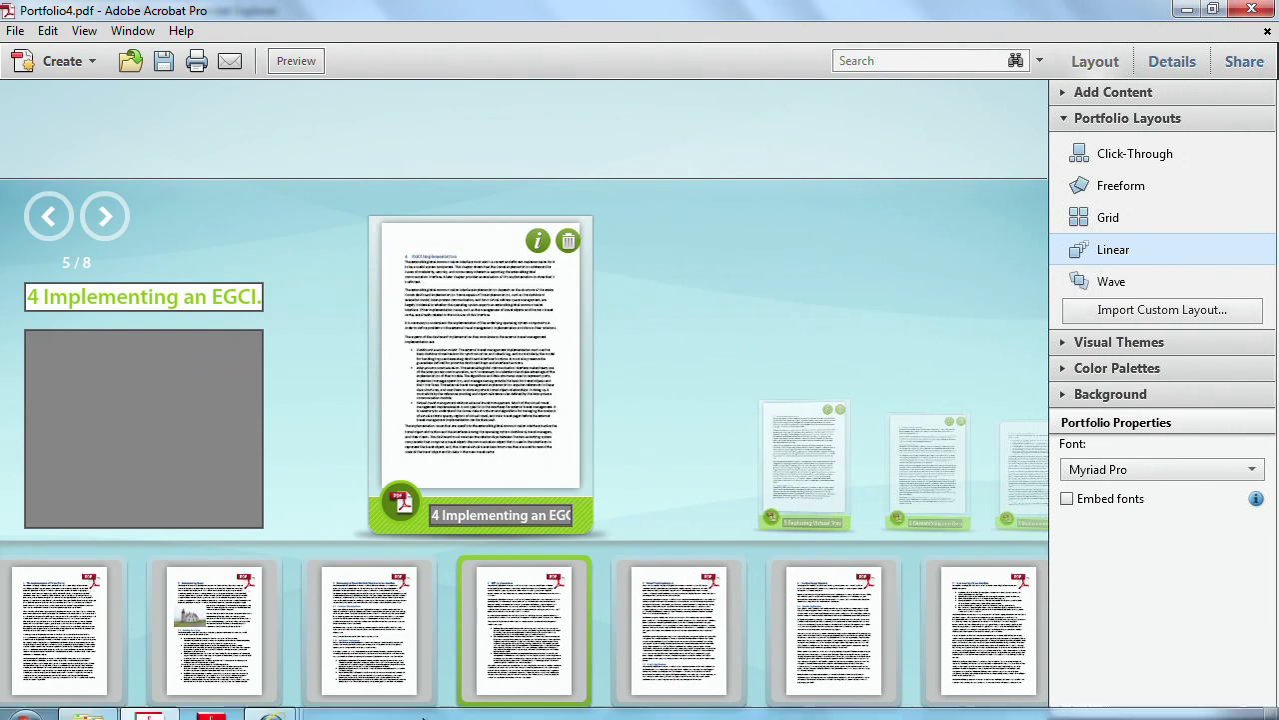
mouse_move(318, 706)
mouse_move(275, 704)
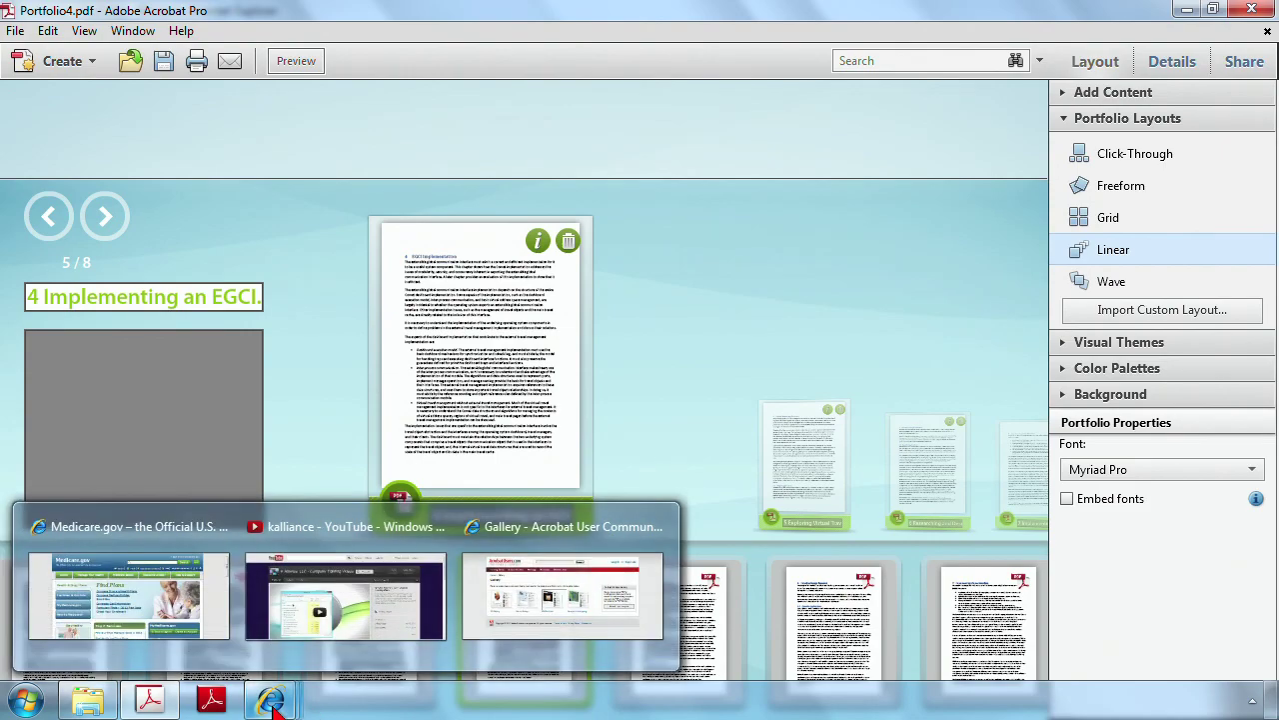
left_click(480, 631)
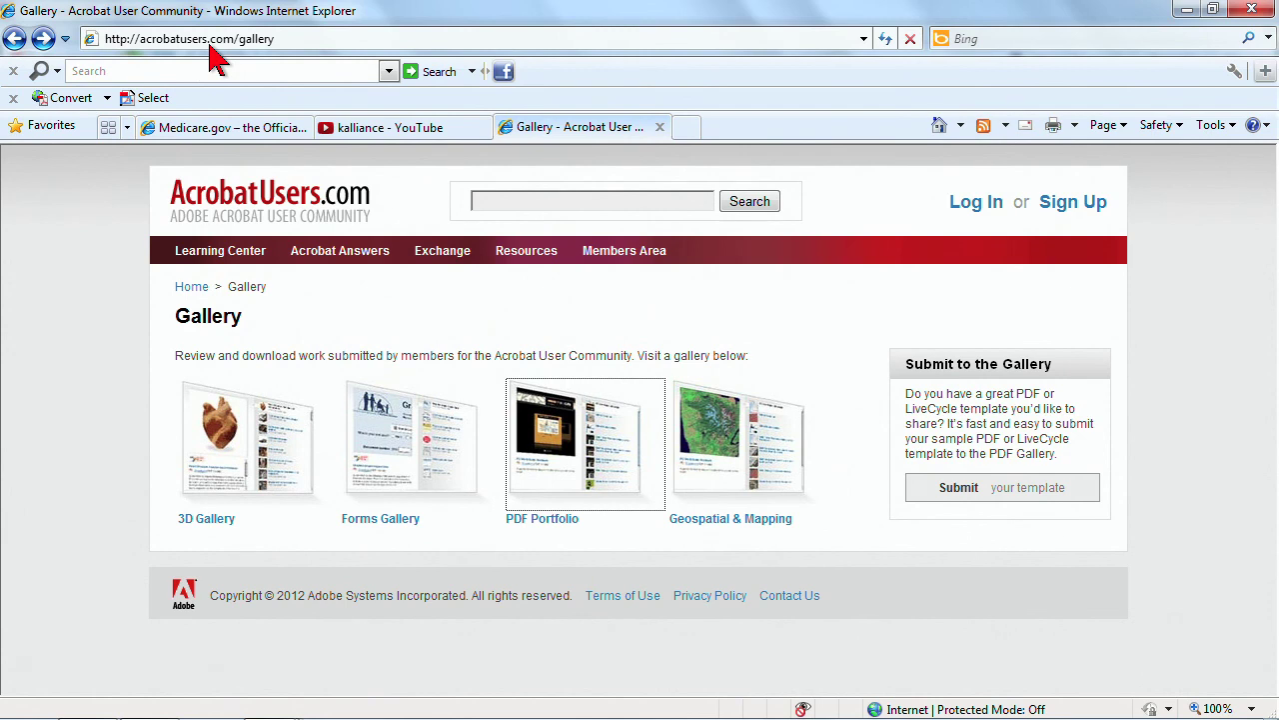
mouse_move(449, 258)
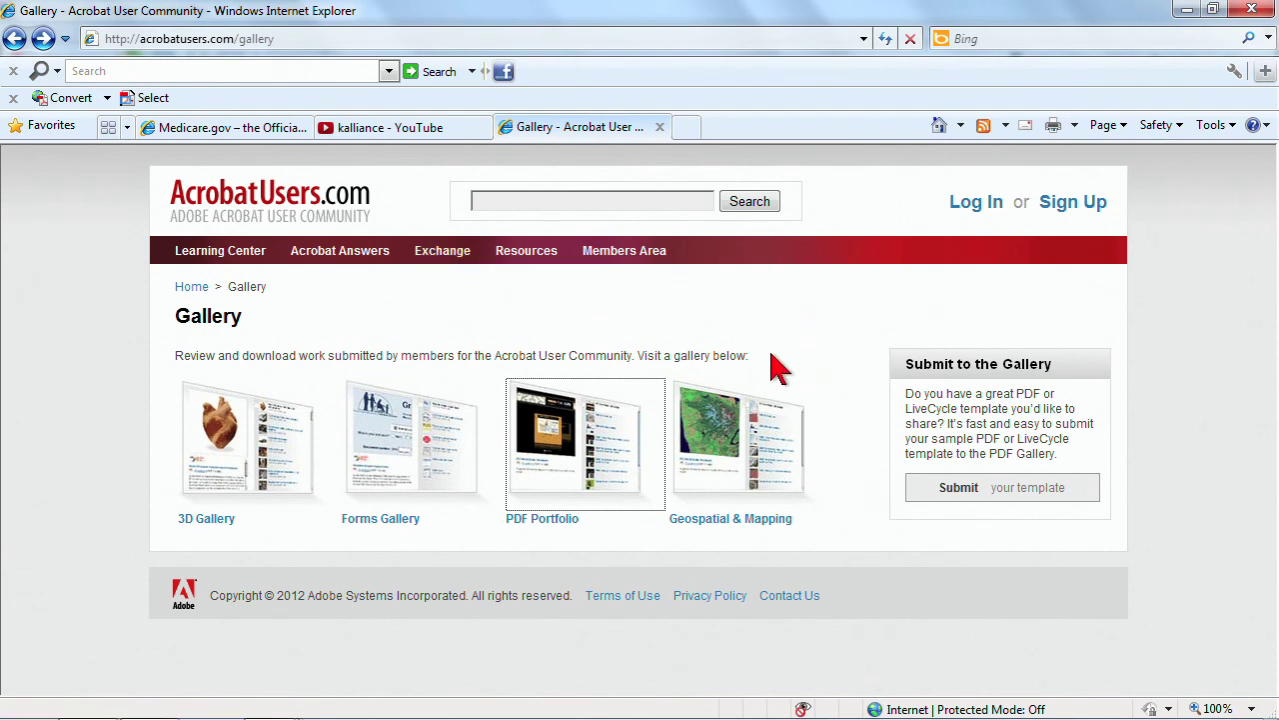
left_click(558, 500)
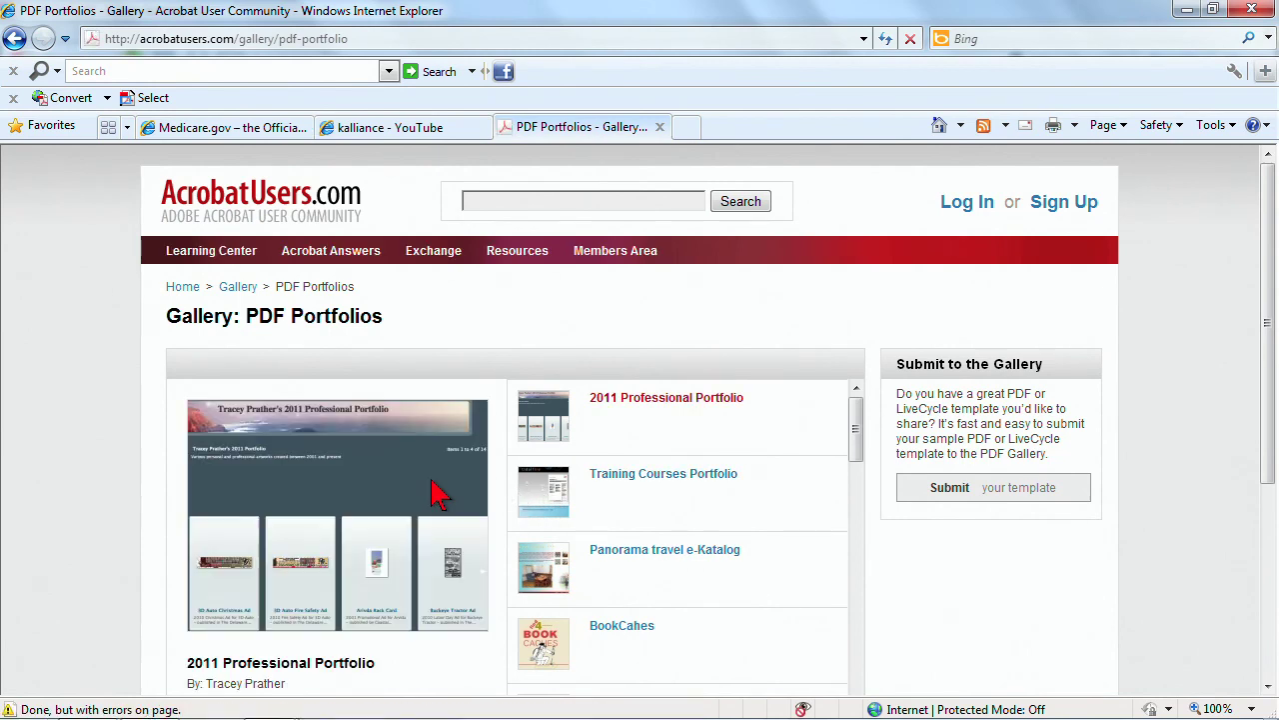
scroll(439, 492, "down", 3)
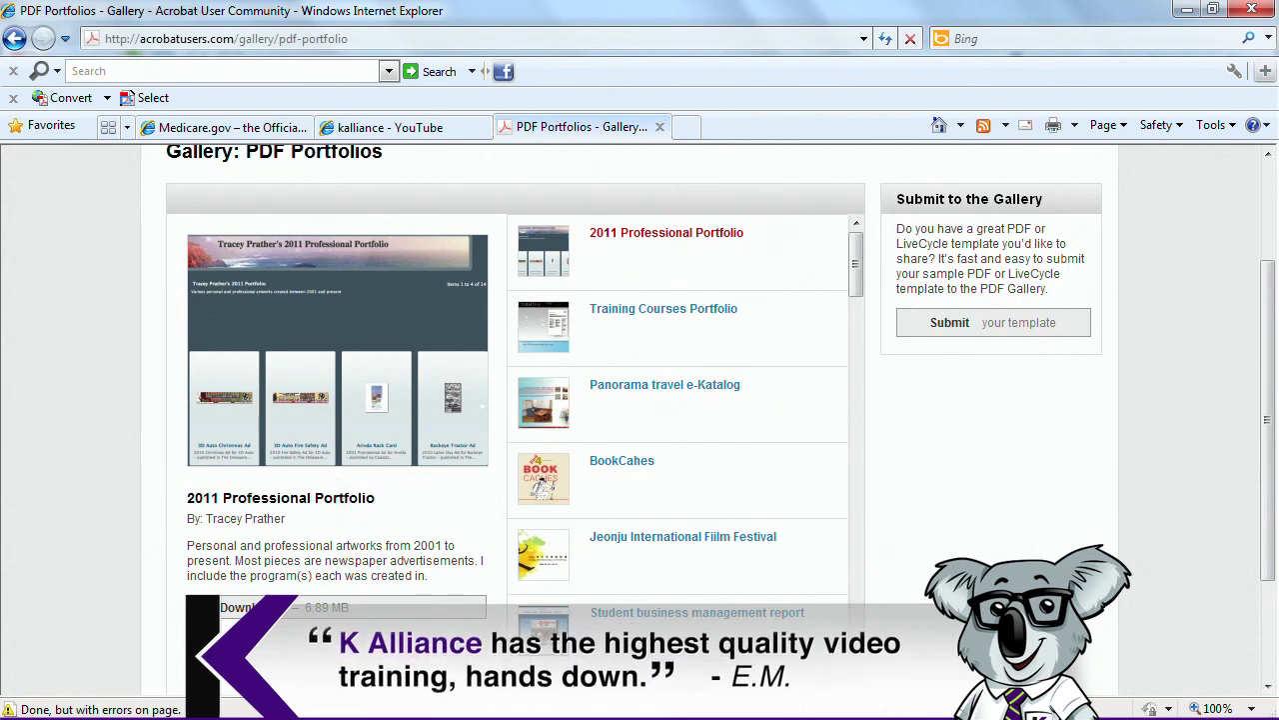
left_click(176, 704)
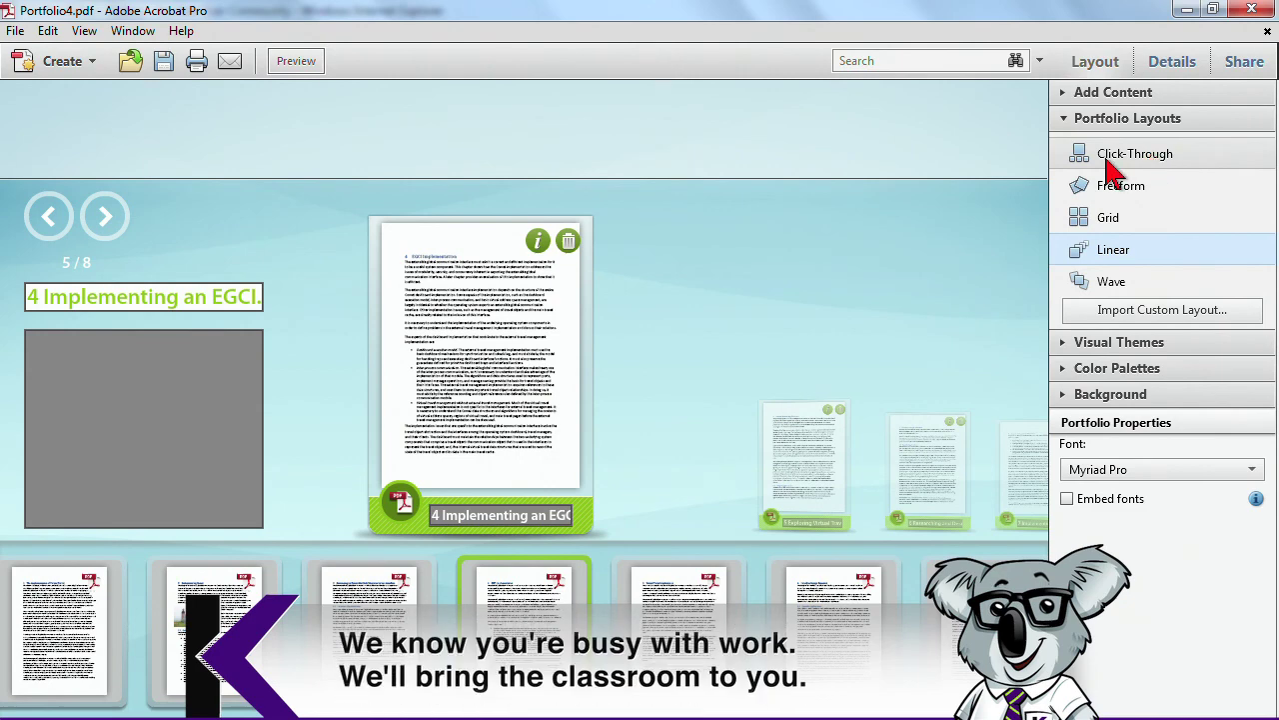
Collapse Portfolio Layouts and preview the Spring, Tech Office and Modern visual themes
left_click(1065, 122)
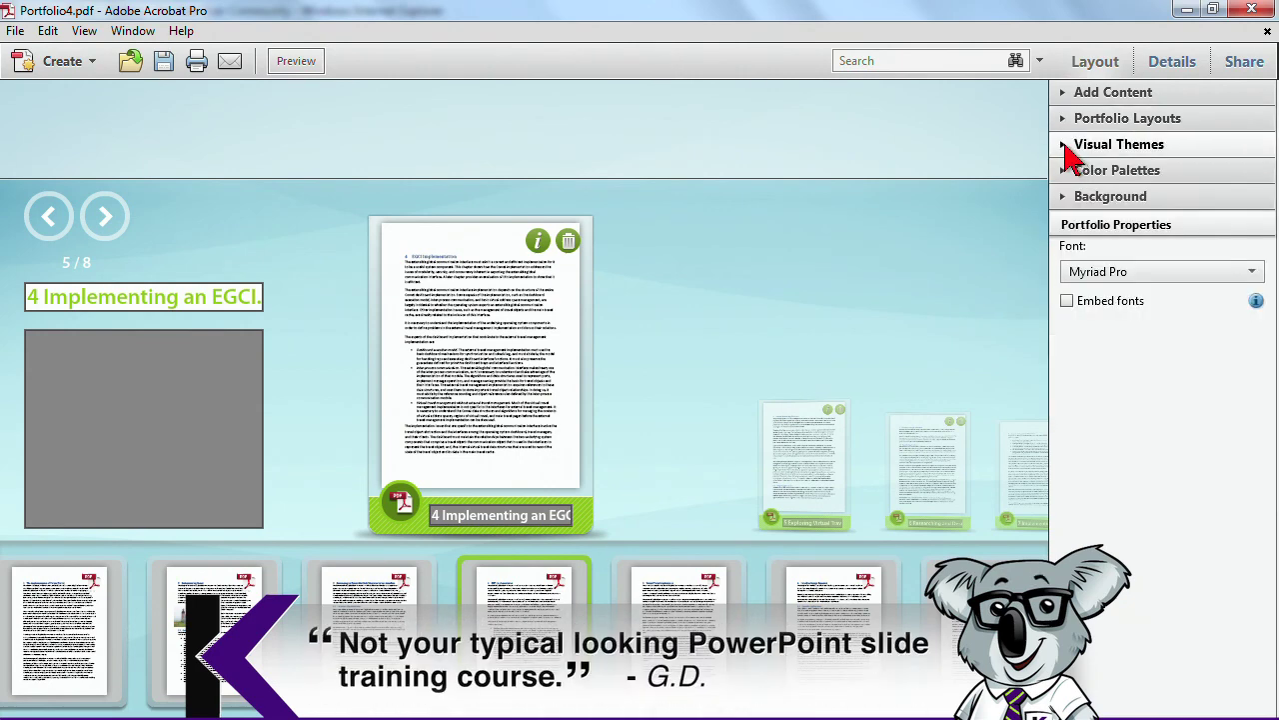
left_click(1067, 148)
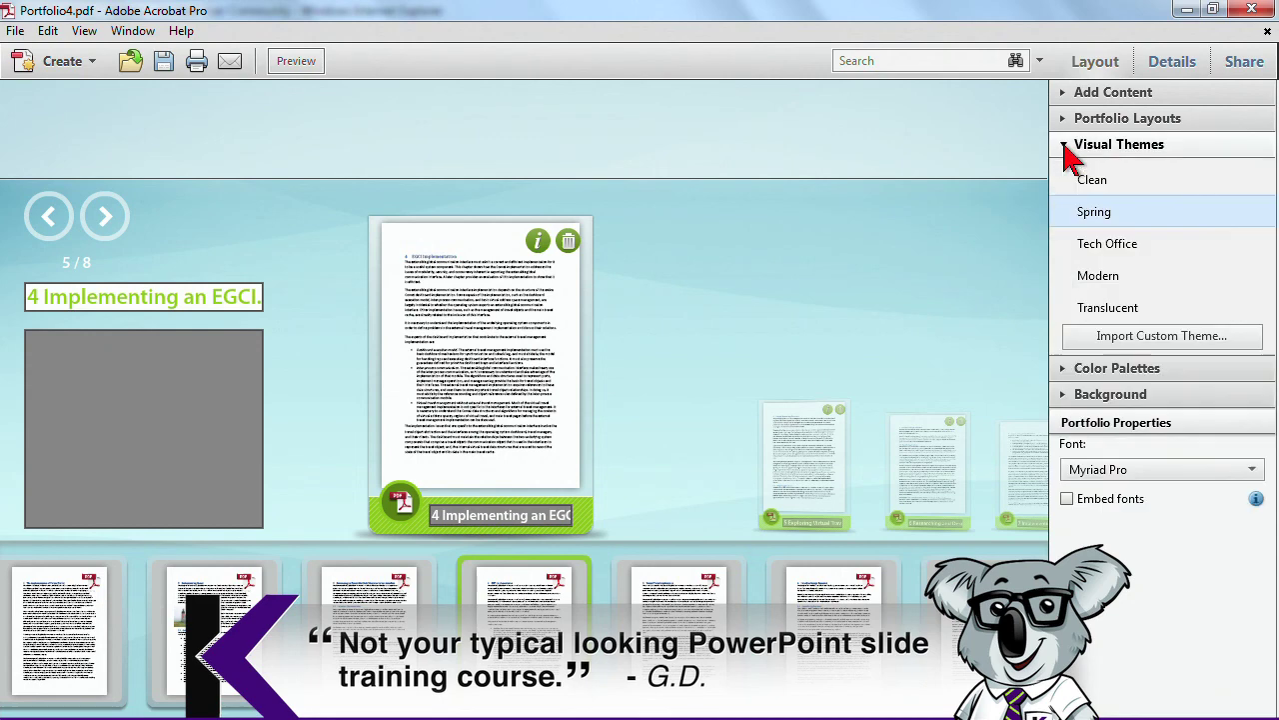
left_click(1096, 214)
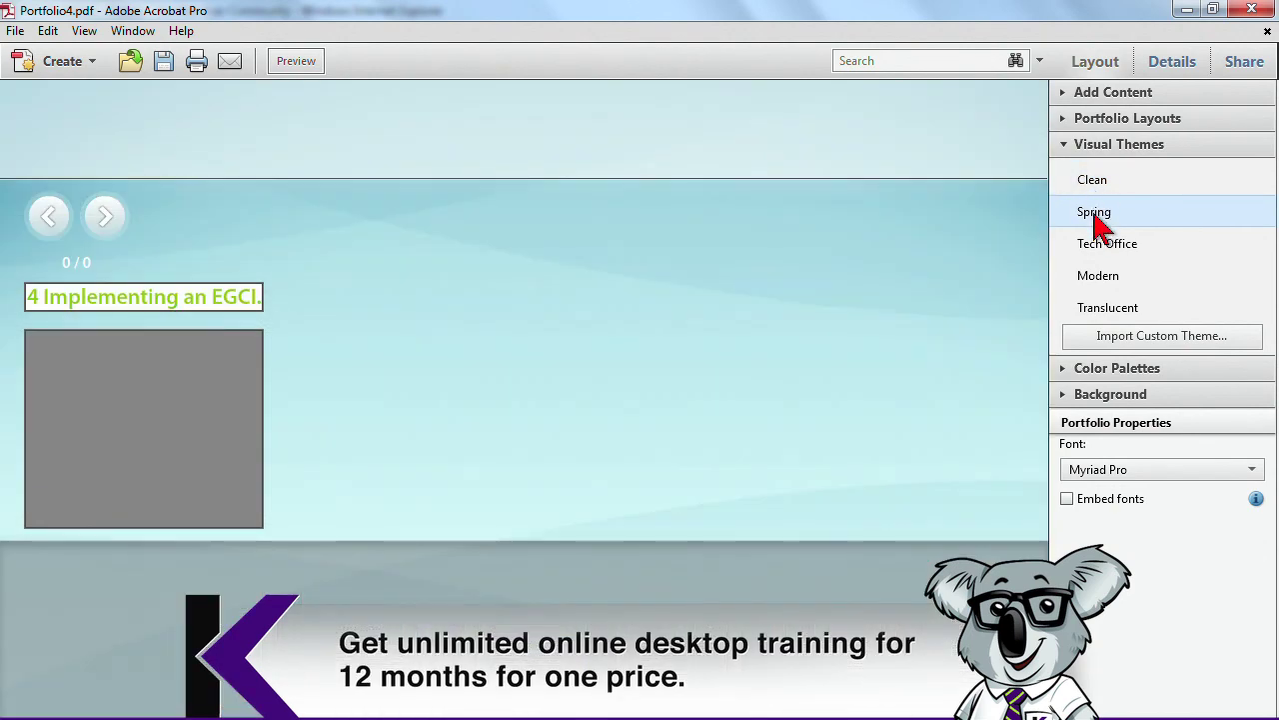
left_click(1099, 244)
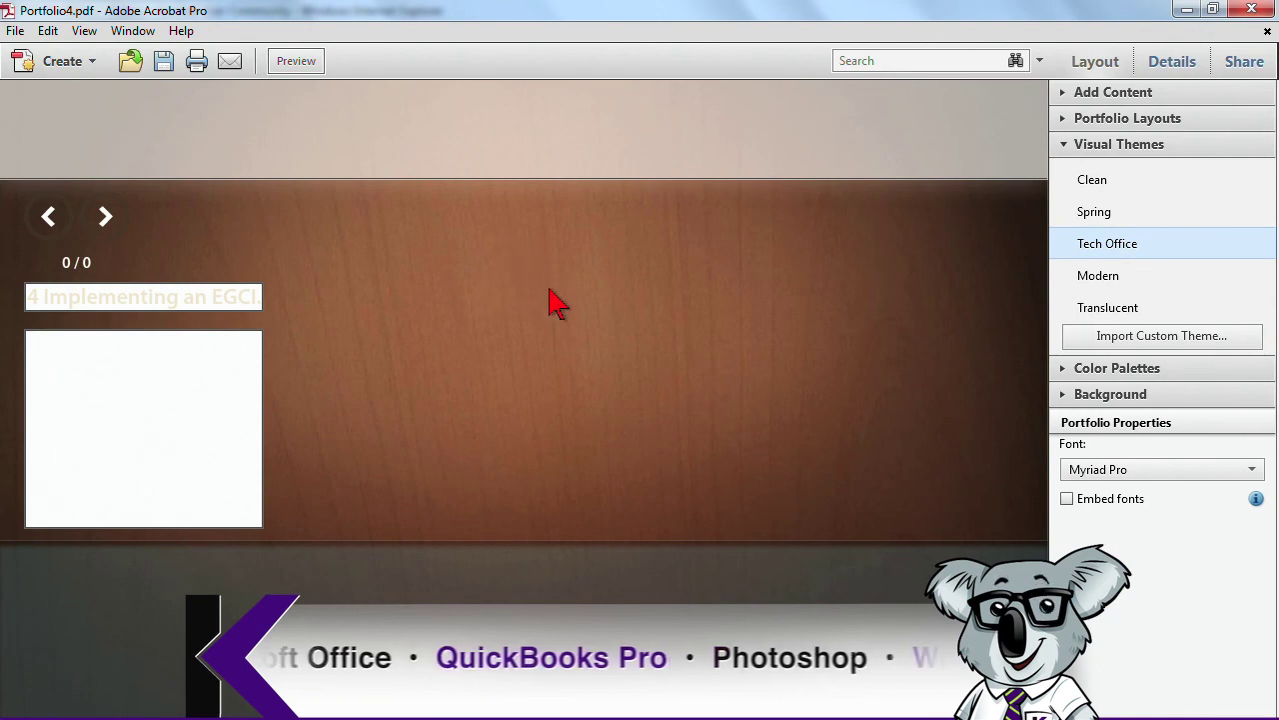
left_click(1099, 278)
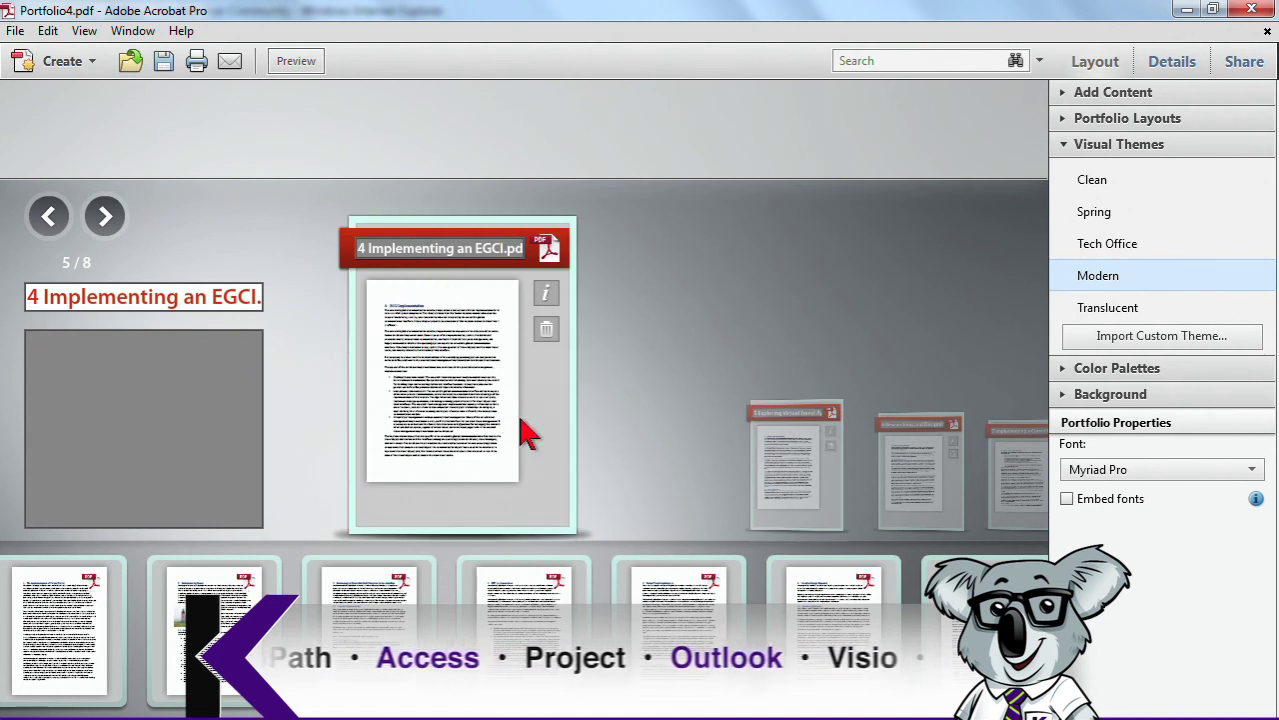
Flip the EGCI card to its details and back, then advance to Exploring Virtual Travel
left_click(545, 298)
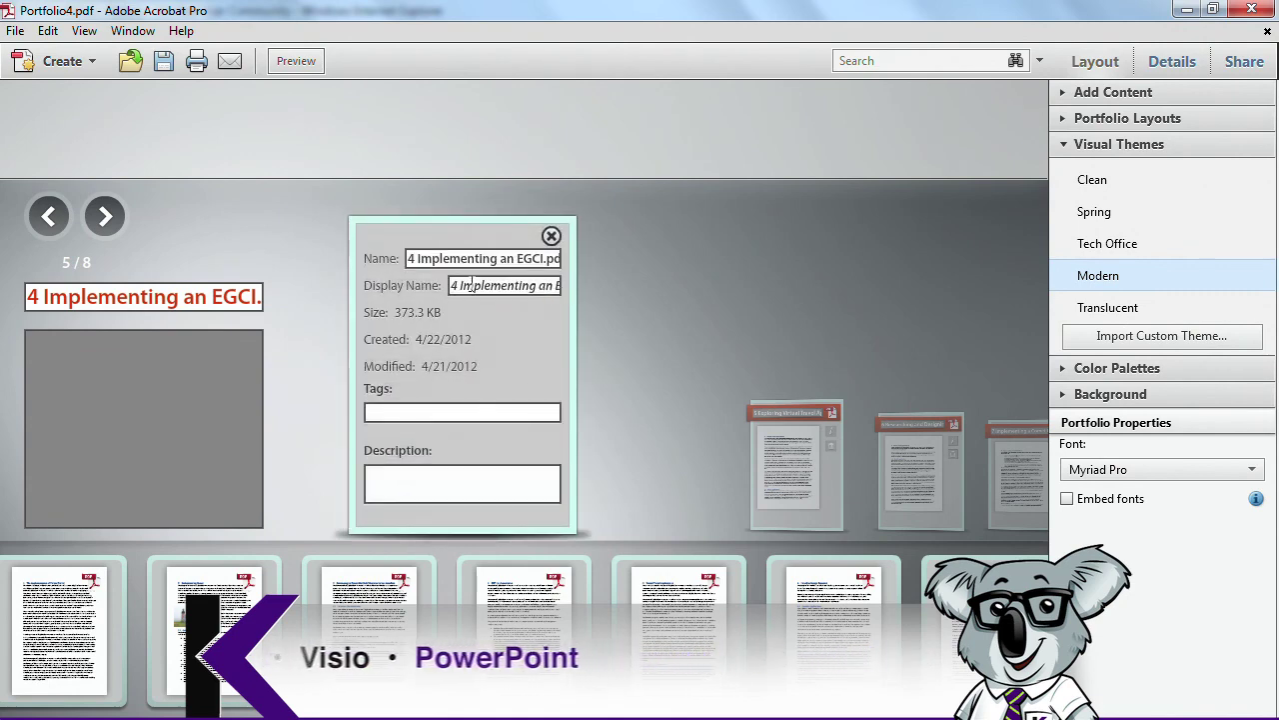
left_click(552, 236)
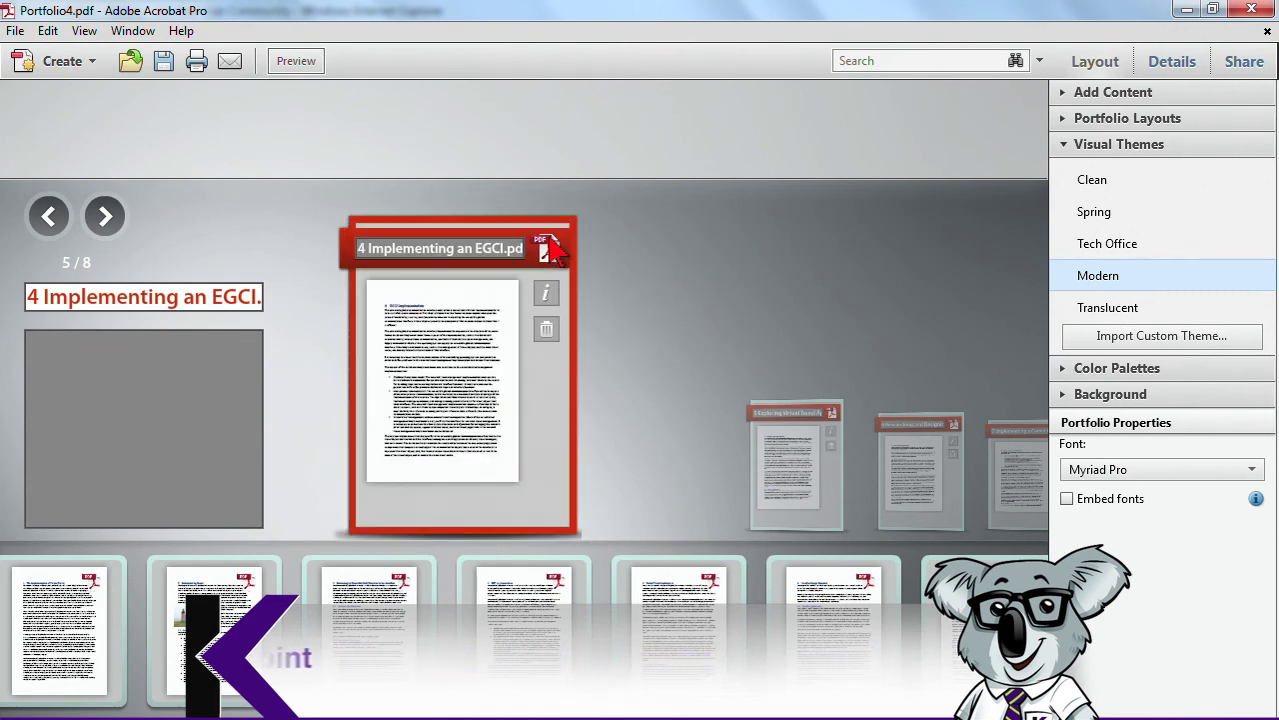
left_click(814, 445)
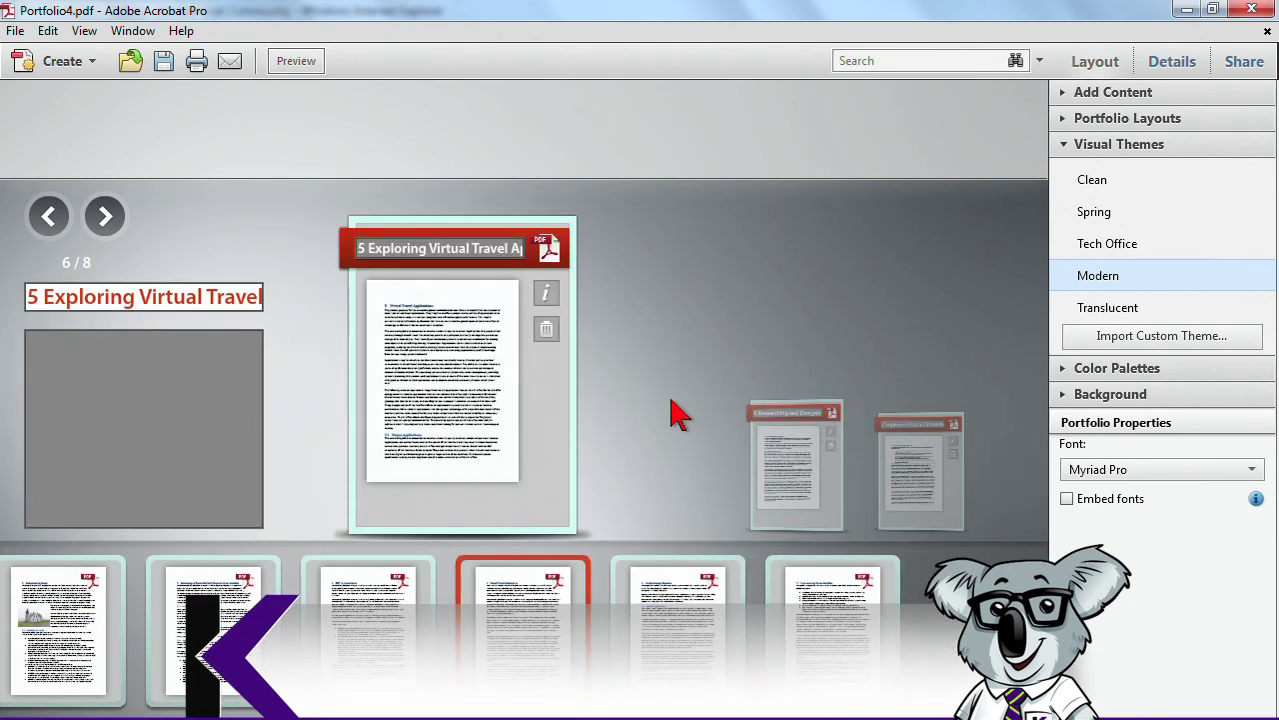
Apply the Tech Office theme, check the document details, and collapse Visual Themes
left_click(1121, 253)
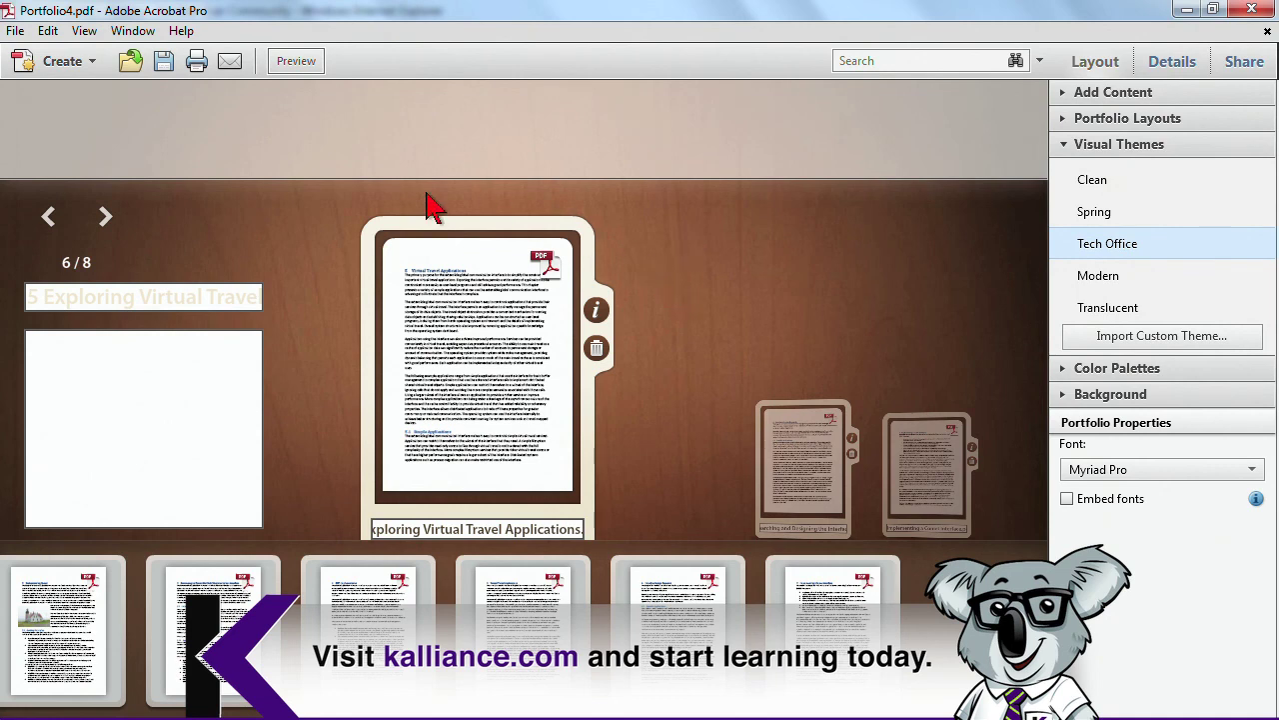
left_click(597, 312)
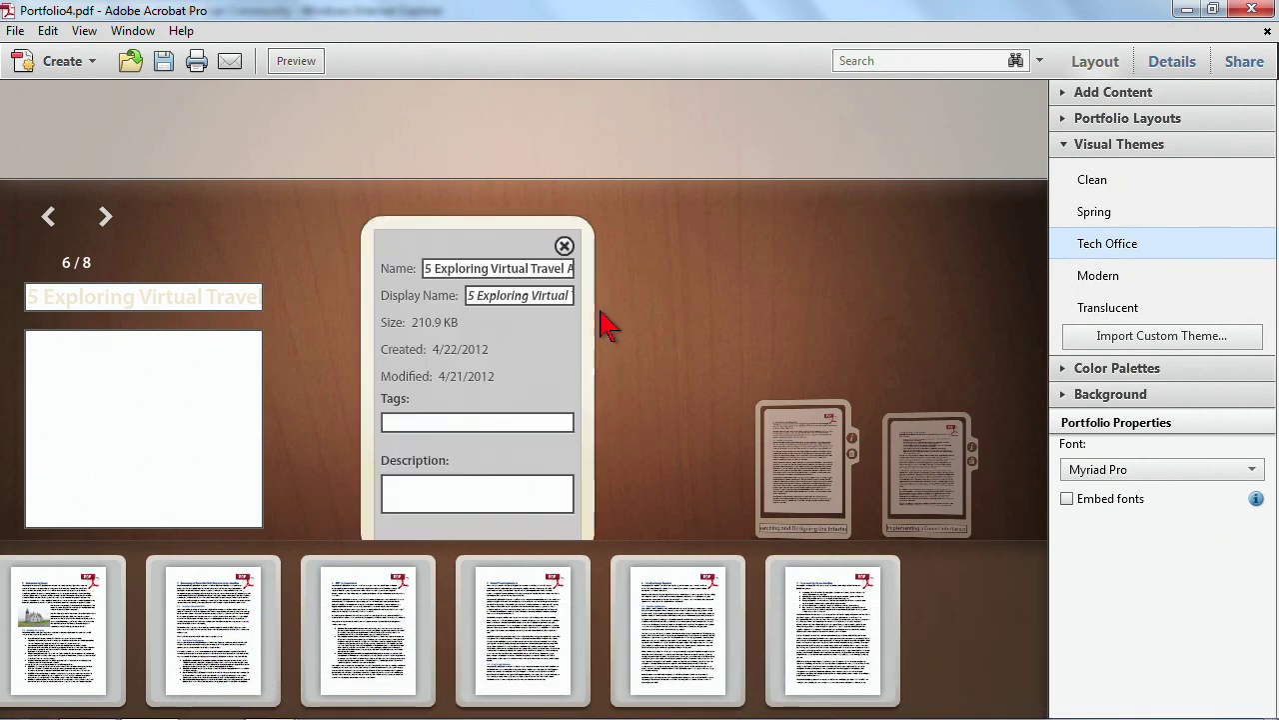
left_click(566, 247)
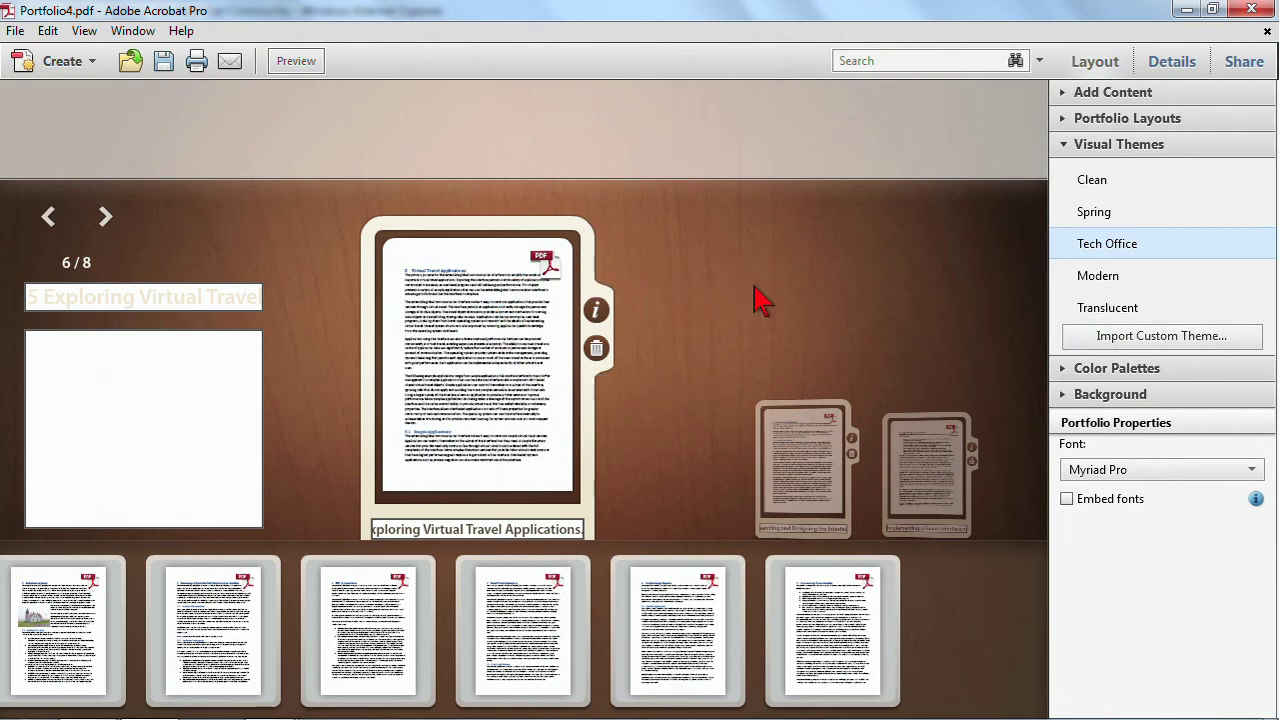
left_click(1064, 147)
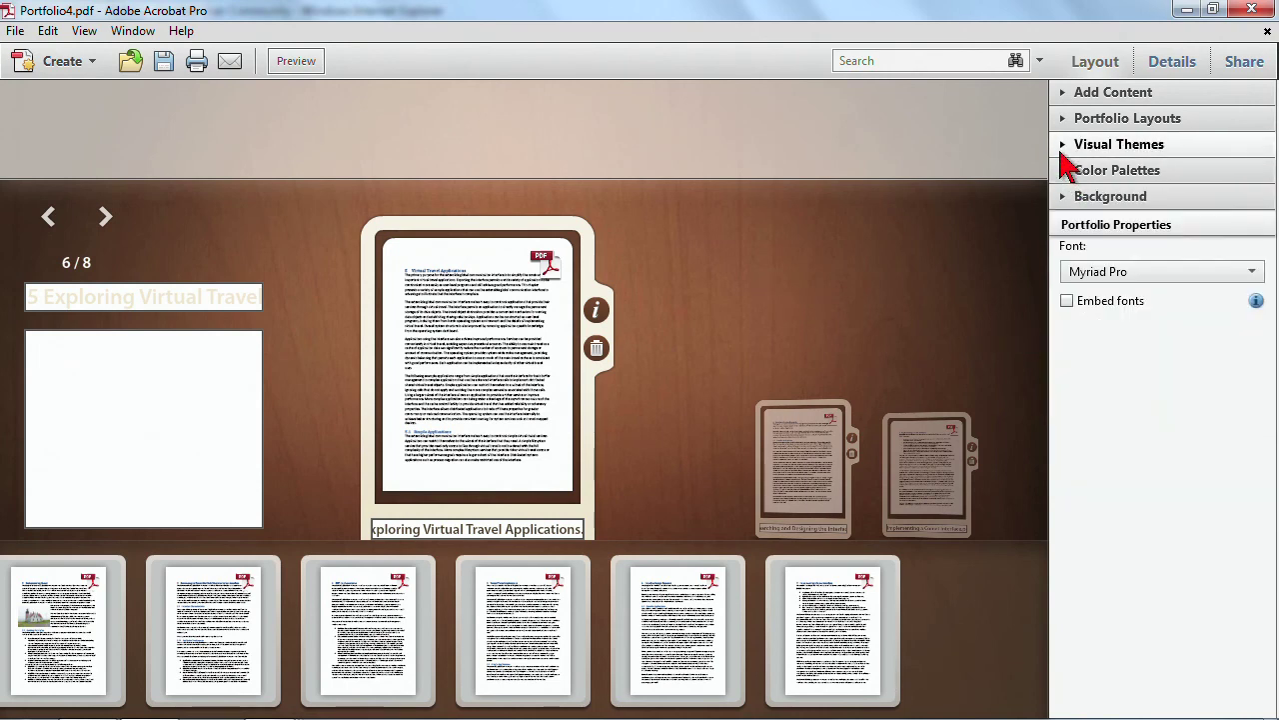
left_click(1062, 148)
left_click(1062, 150)
Start a custom colour palette from the existing one and adjust the background colour
left_click(1064, 170)
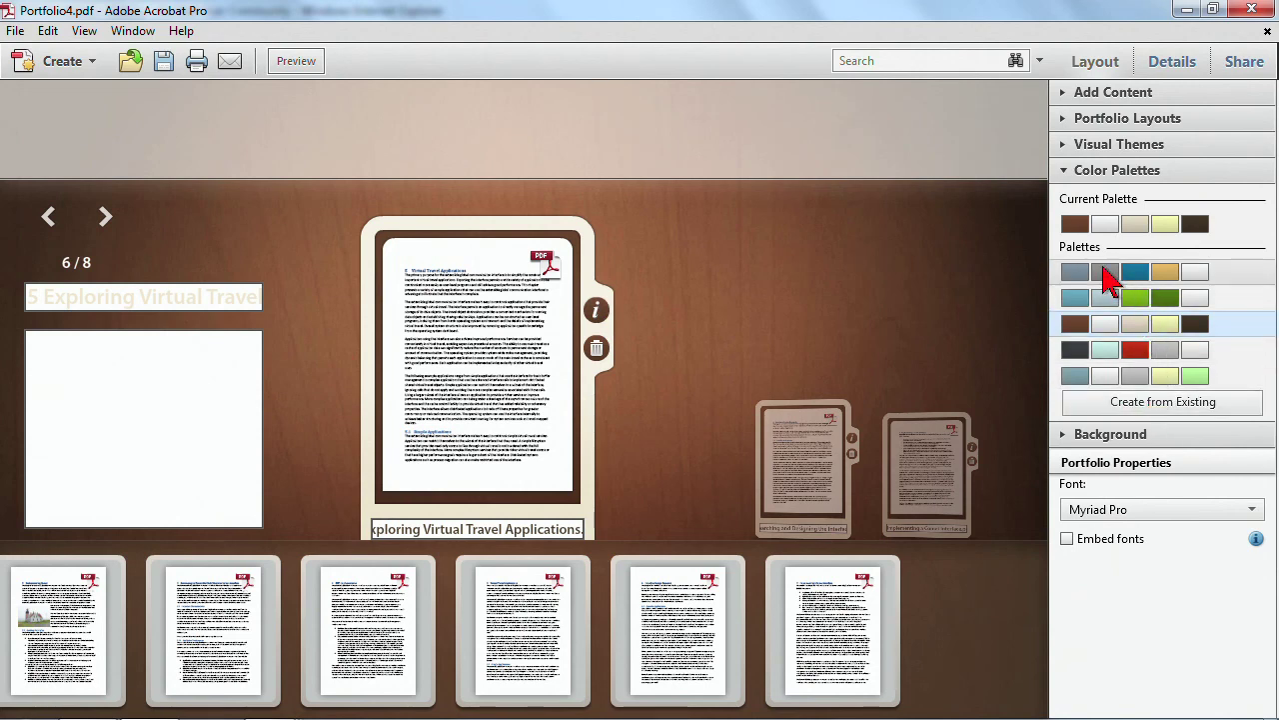
left_click(1140, 404)
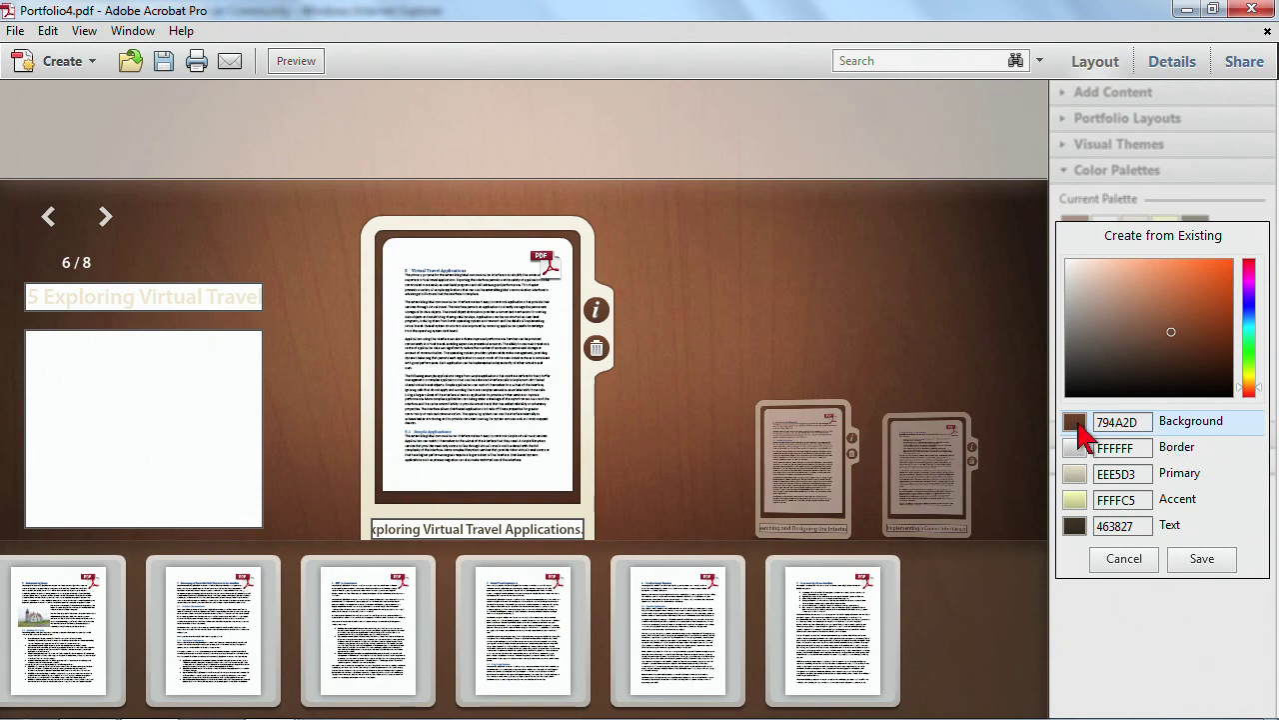
mouse_move(1175, 336)
left_mouse_down()
mouse_move(1141, 314)
mouse_move(1208, 382)
mouse_move(1215, 355)
left_mouse_up()
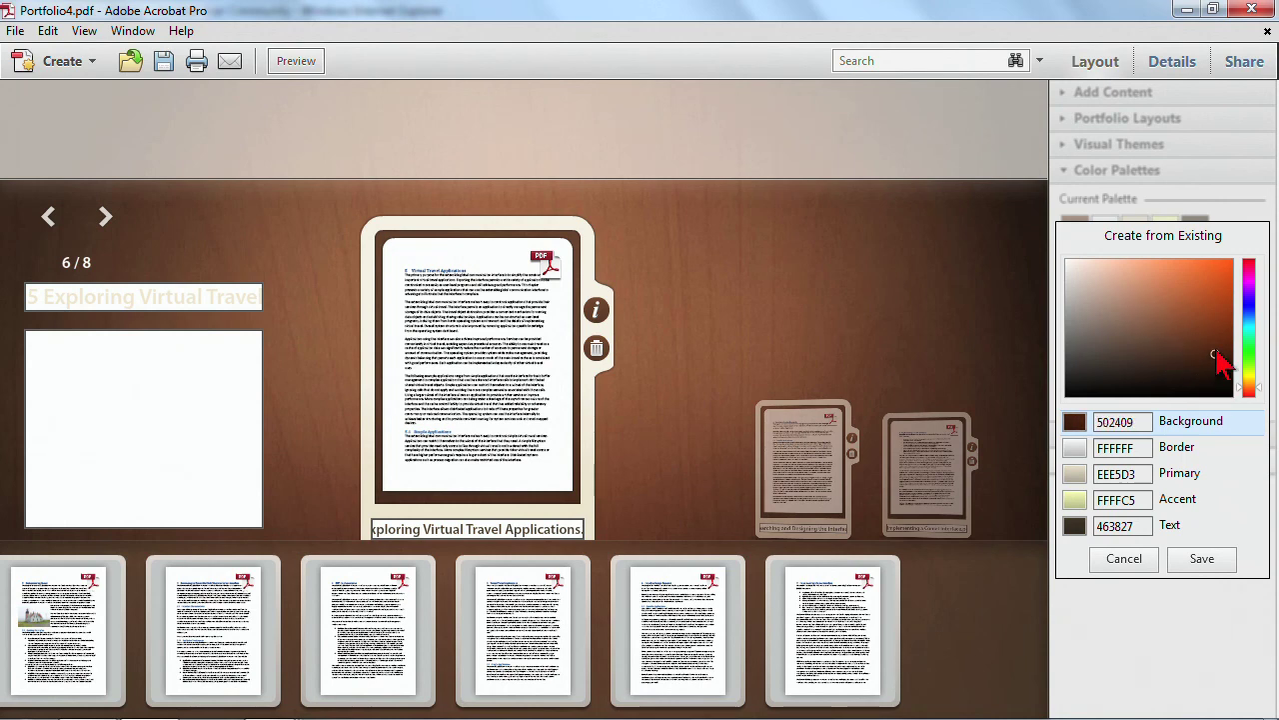
mouse_move(1264, 391)
left_mouse_down()
mouse_move(1249, 371)
mouse_move(1261, 400)
left_mouse_up()
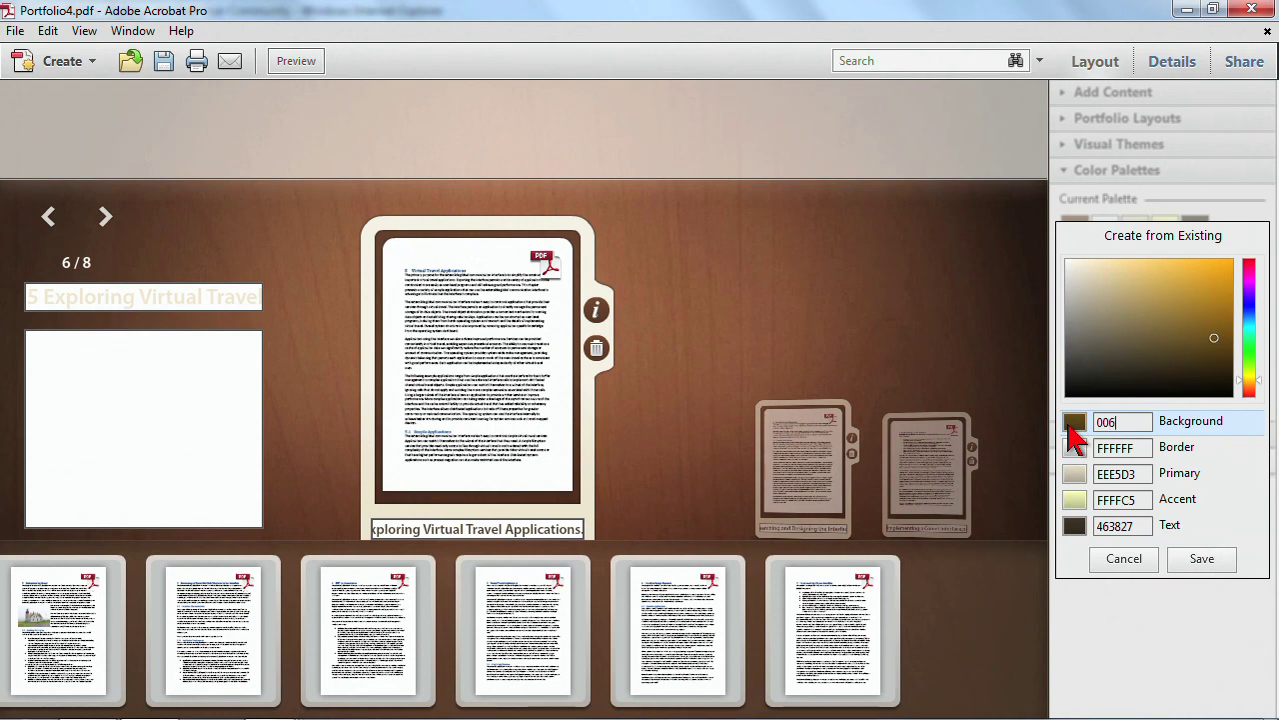
Enter 0066ff background, 0099cc border, 669933 primary and cc6633 accent colours
type("0066ff")
key("Tab")
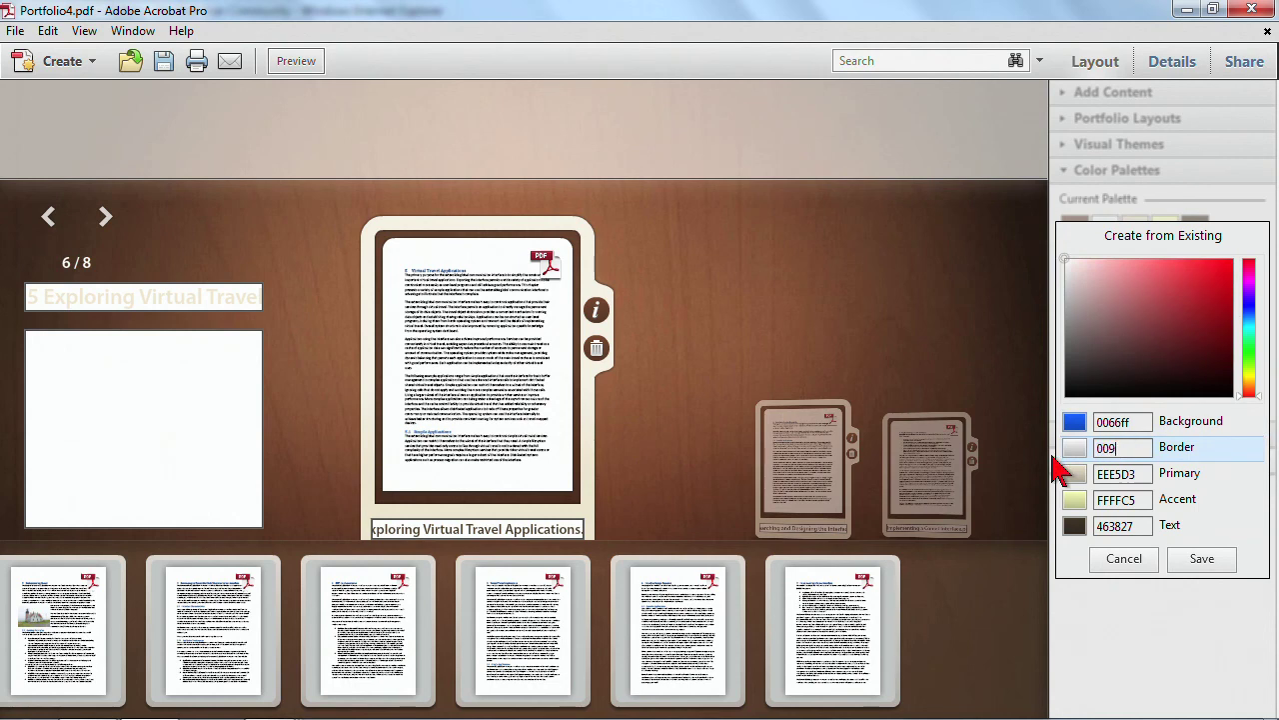
type("0099cc")
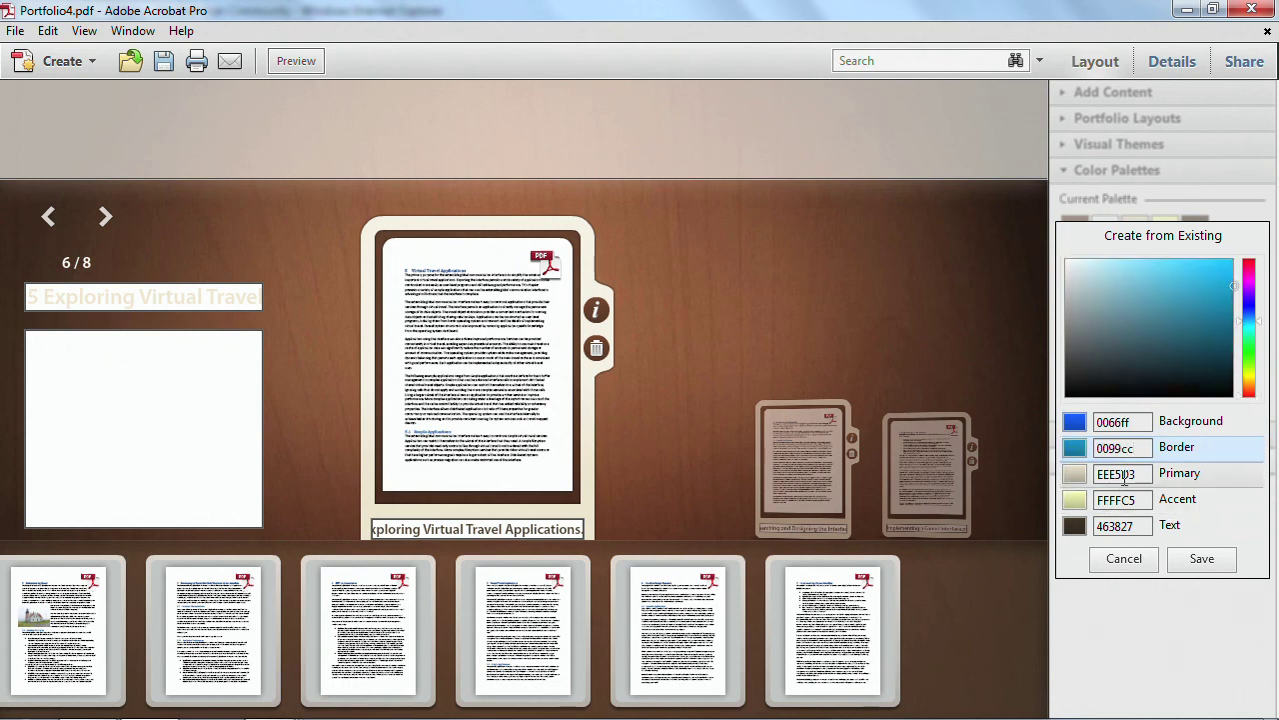
key("Tab")
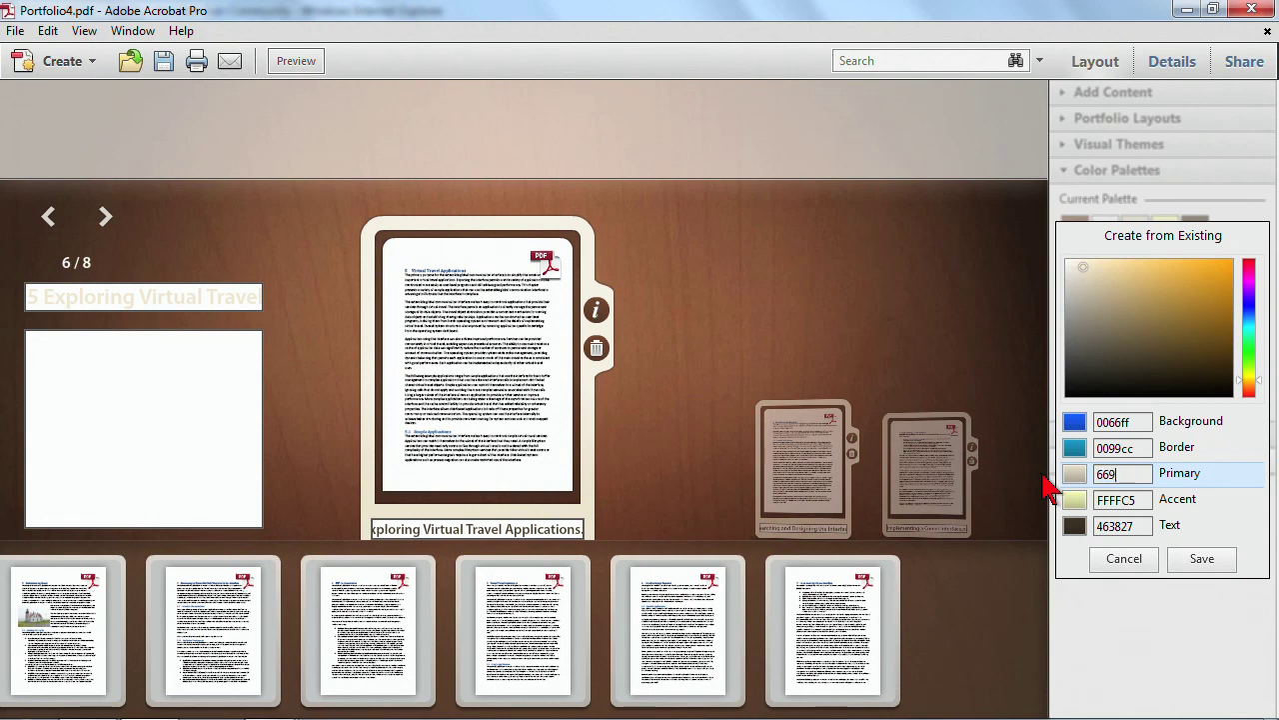
type("669933")
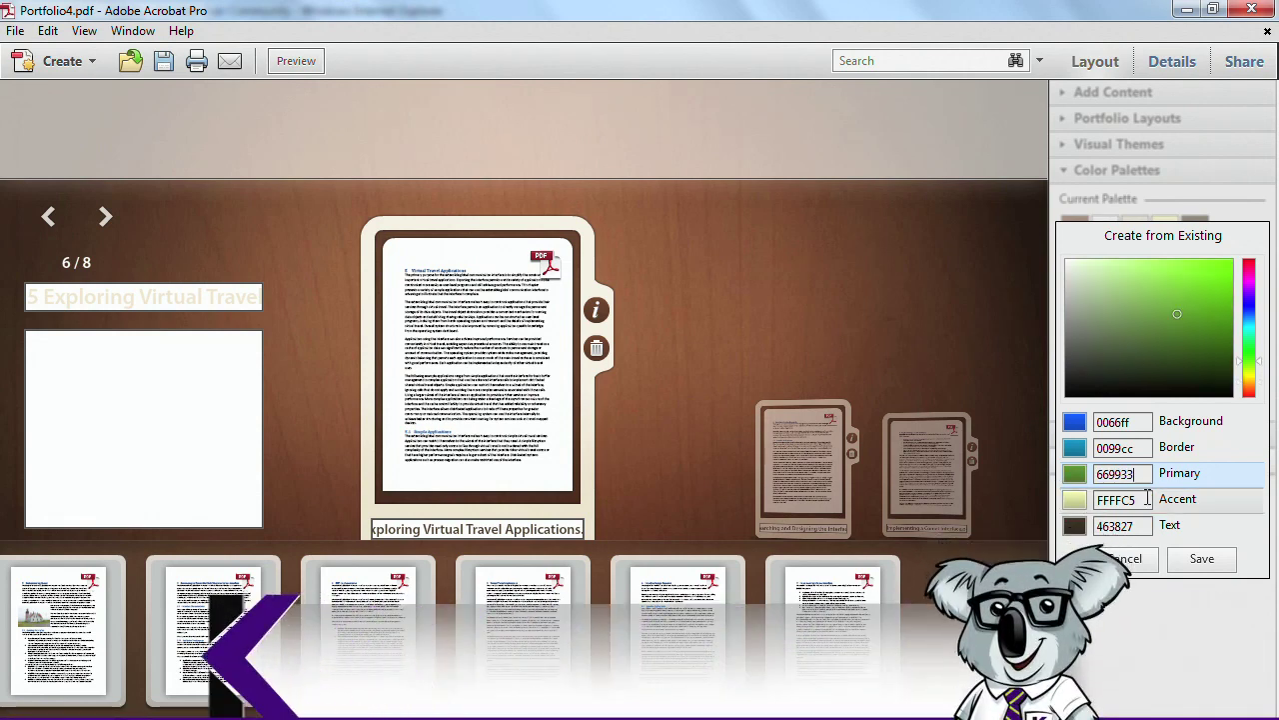
key("Tab")
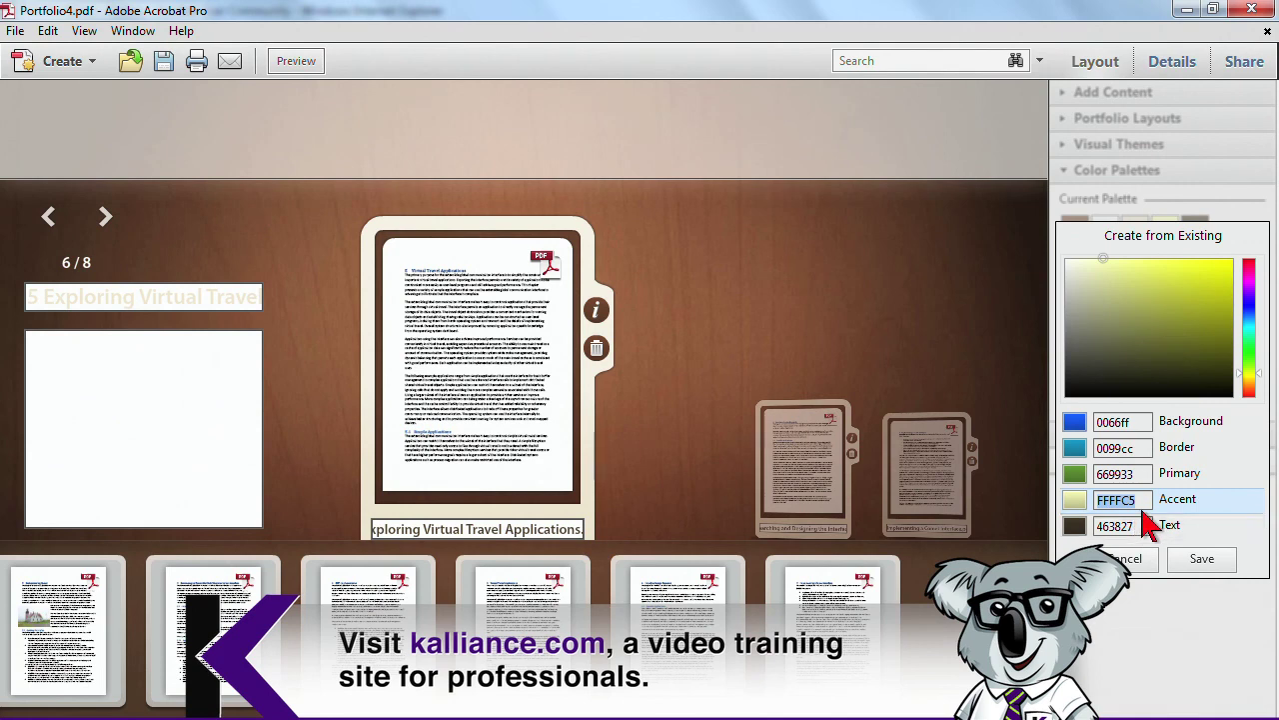
type("cc")
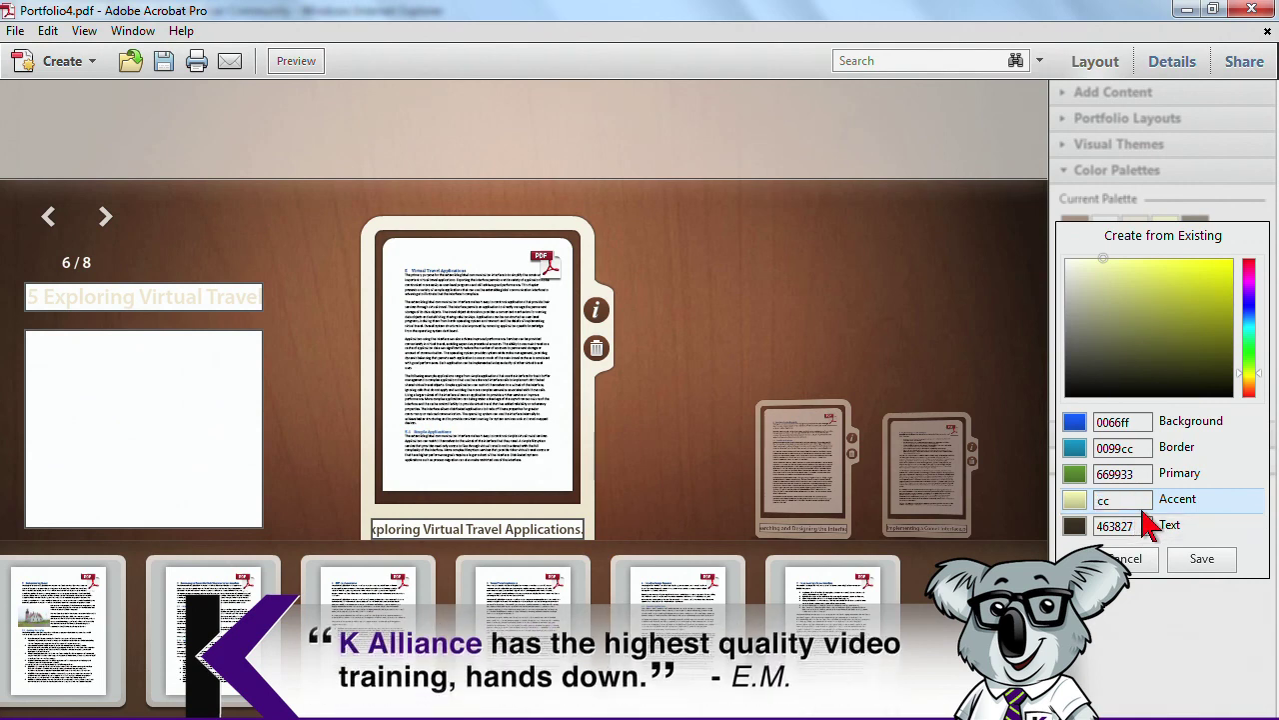
type("6633")
Set the text colour to ffffff and save the custom palette
left_click(1132, 526)
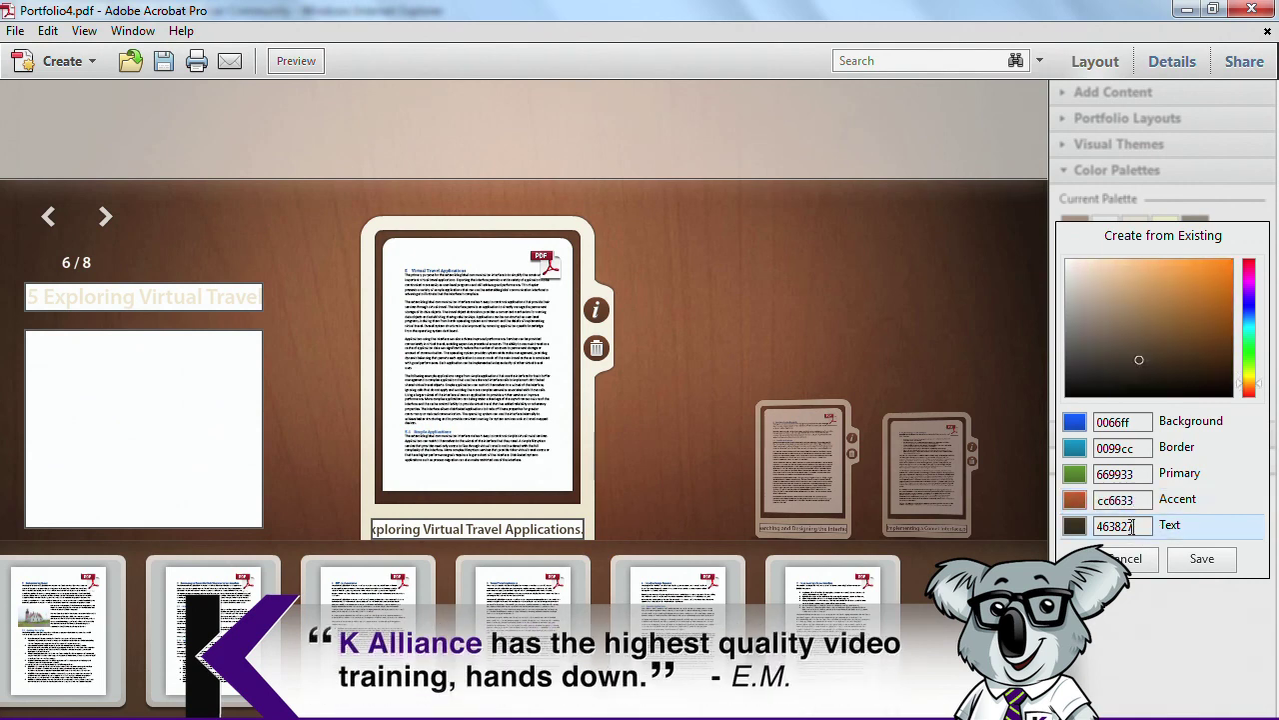
type("ffff")
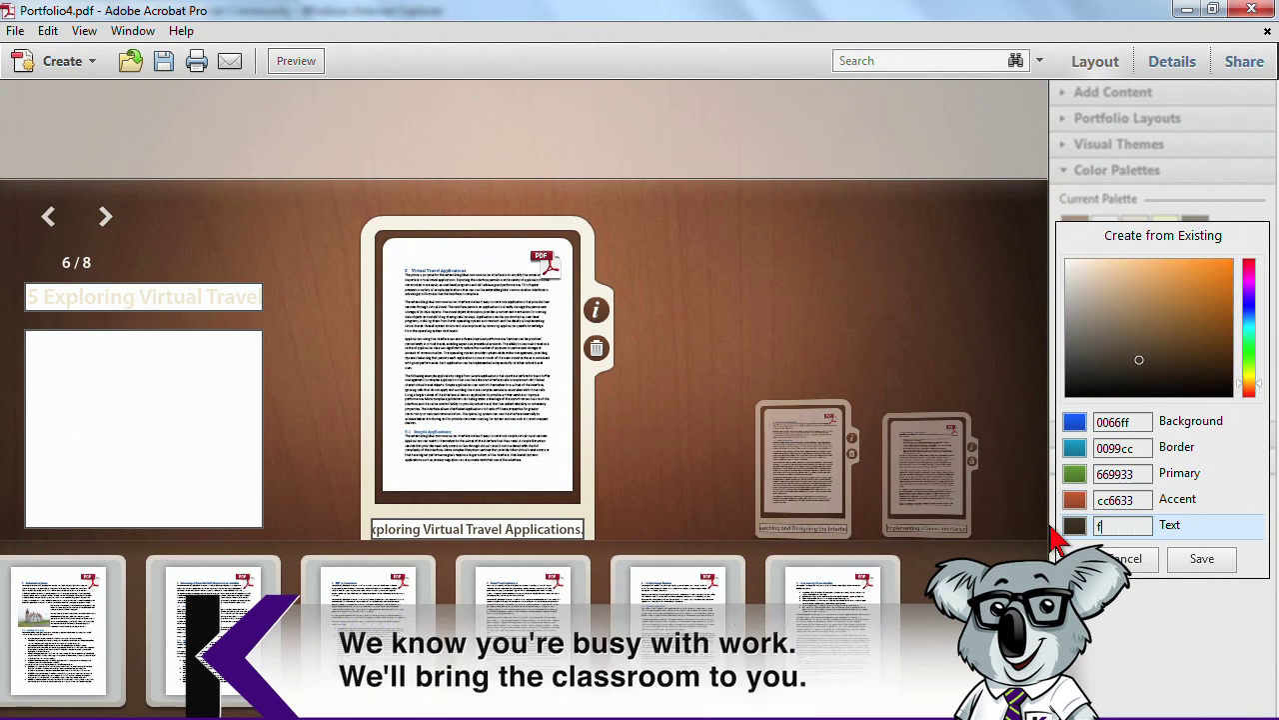
left_click(1145, 501)
left_click(1142, 522)
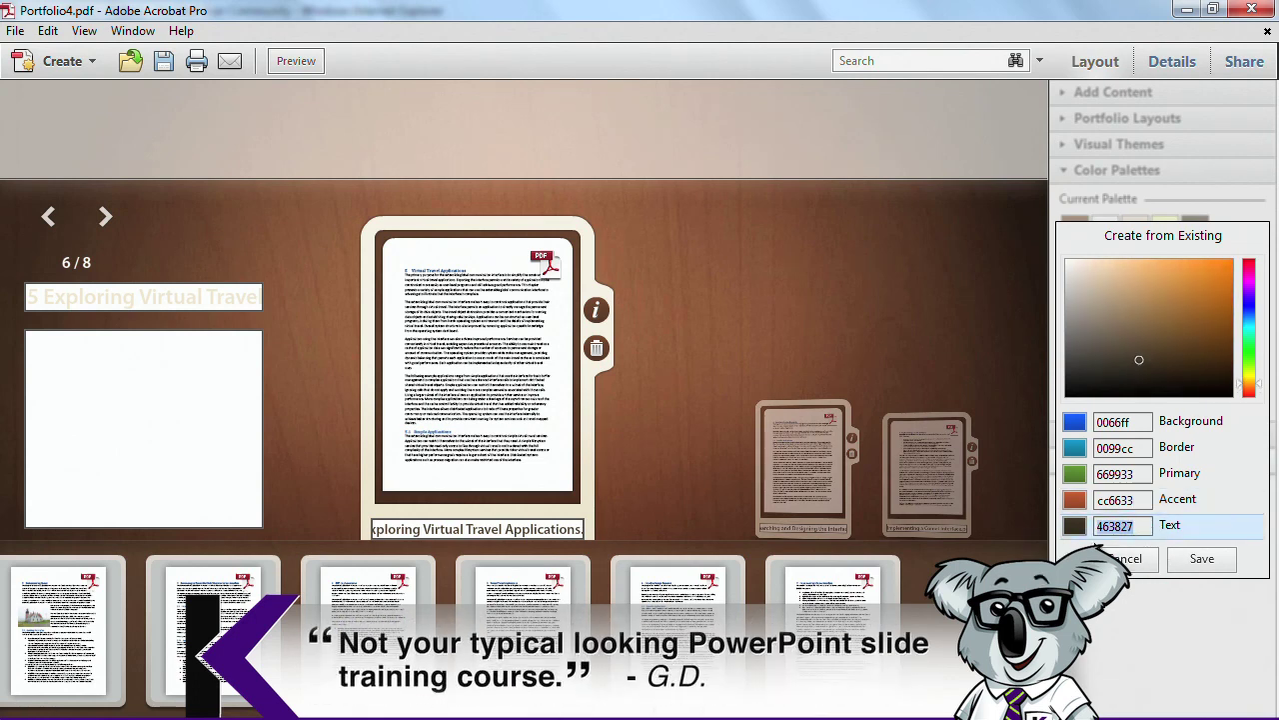
type("ffff")
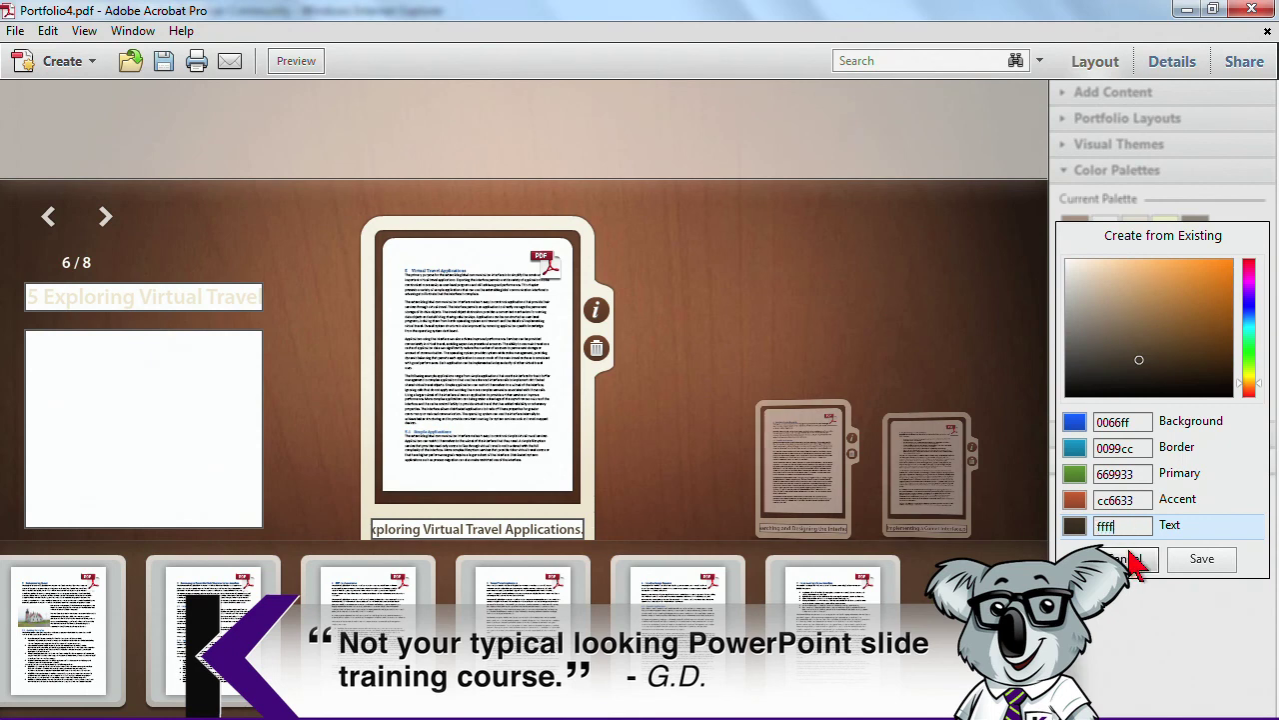
type("ff")
key("shift+Tab")
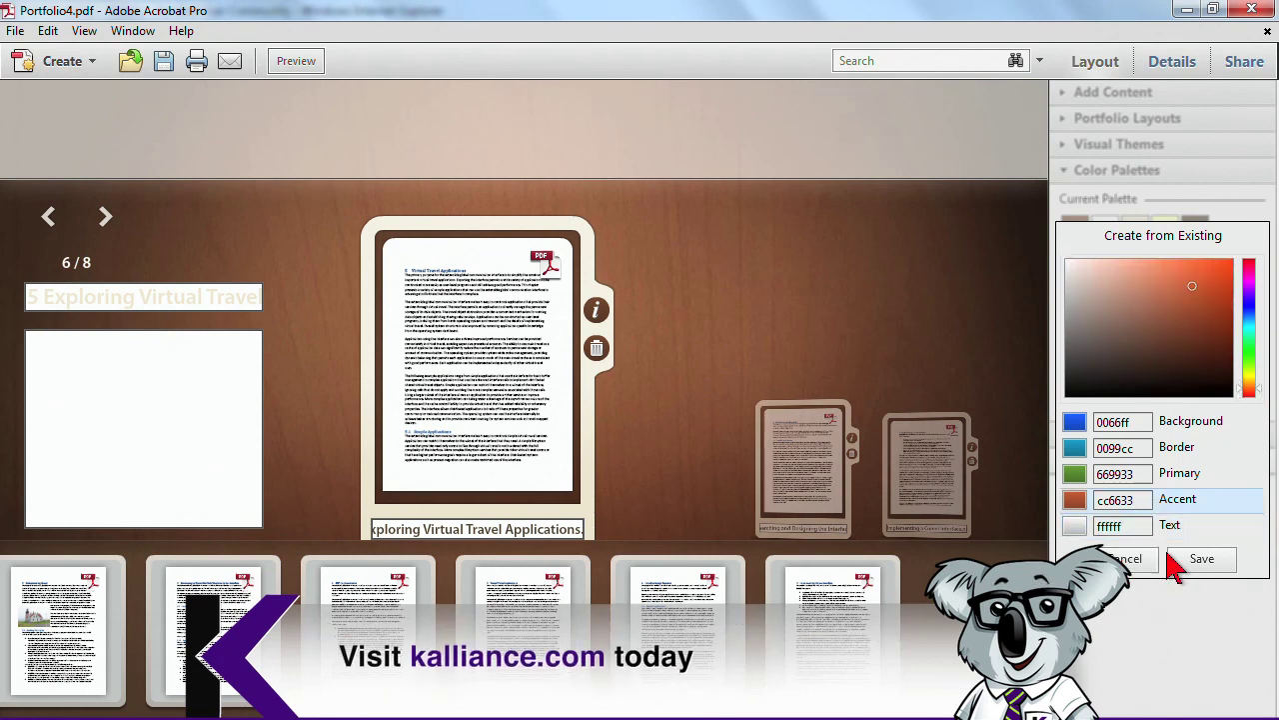
left_click(1199, 561)
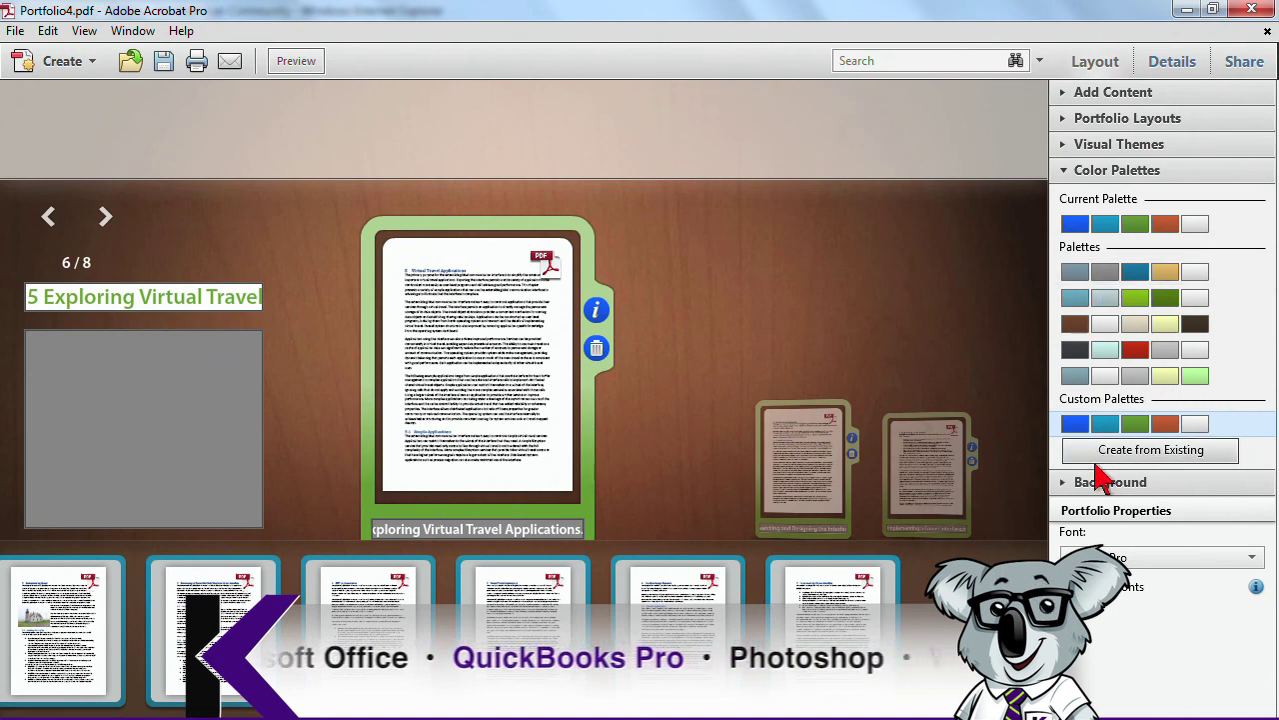
Set Big Sky 5750740 from Acrobat X > !Master Images as the portfolio background image
left_click(1065, 486)
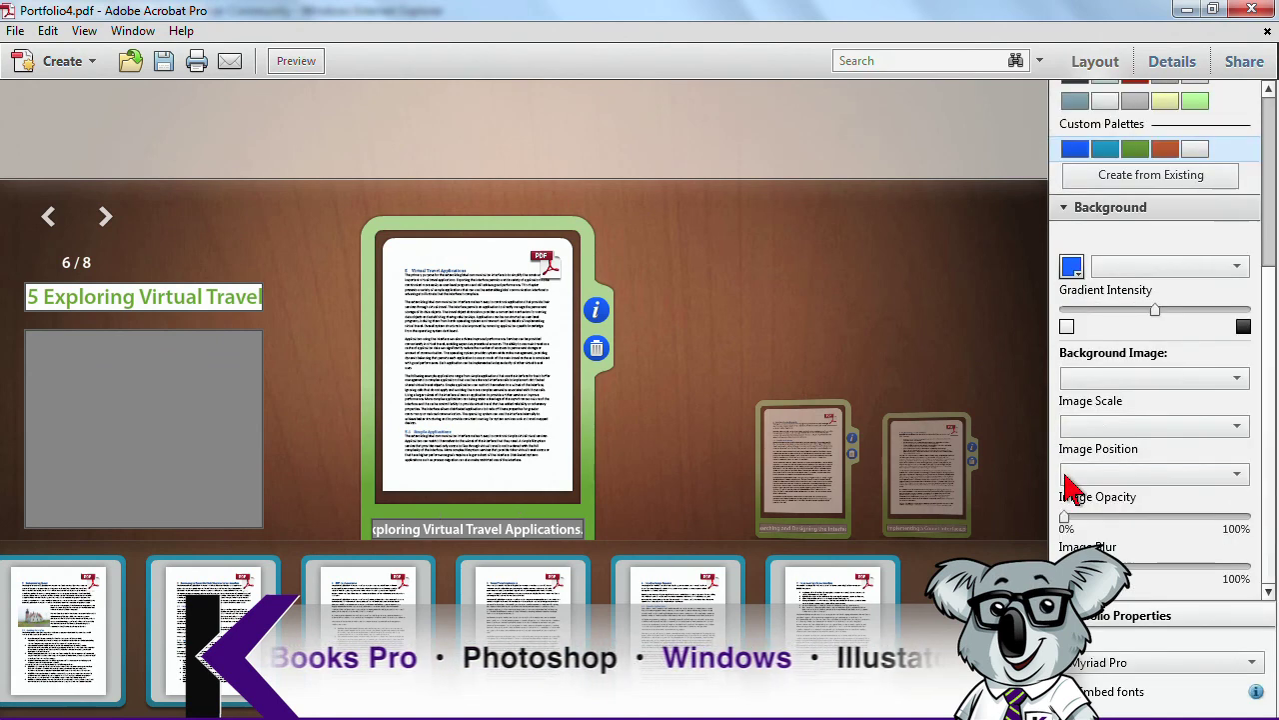
left_click_drag(1274, 278, 1266, 30)
left_click(1071, 180)
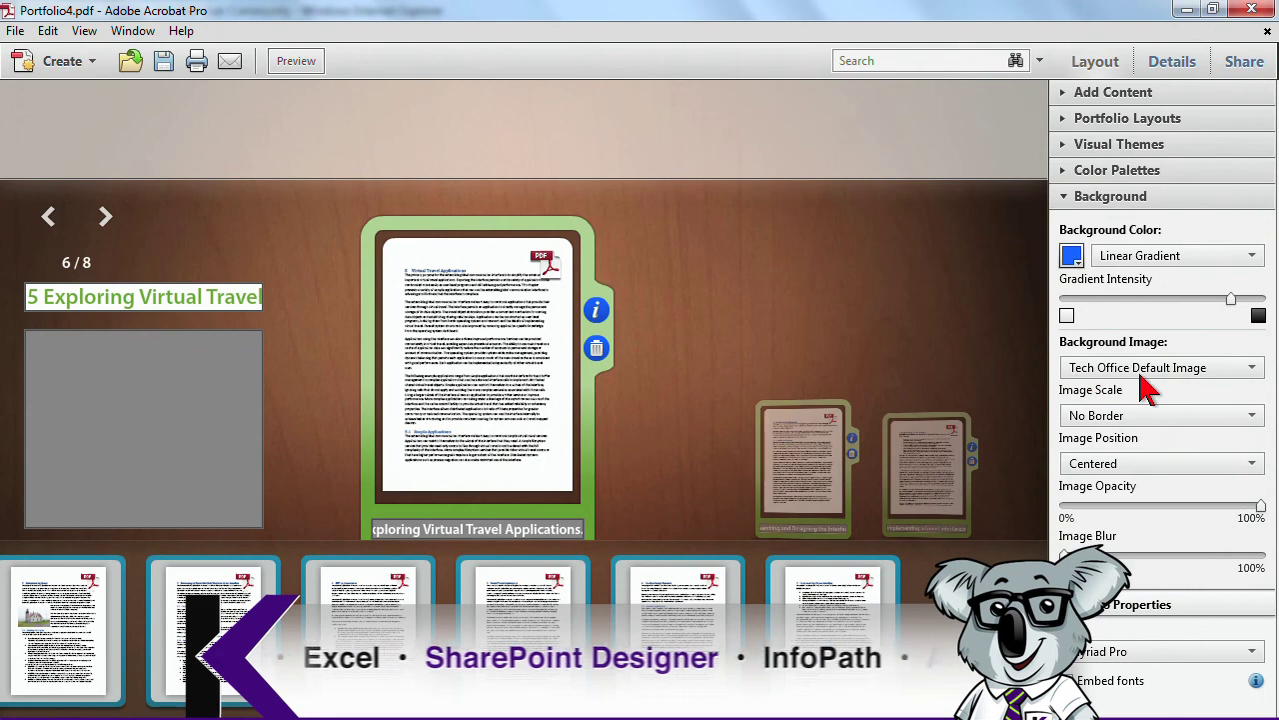
left_click(1251, 369)
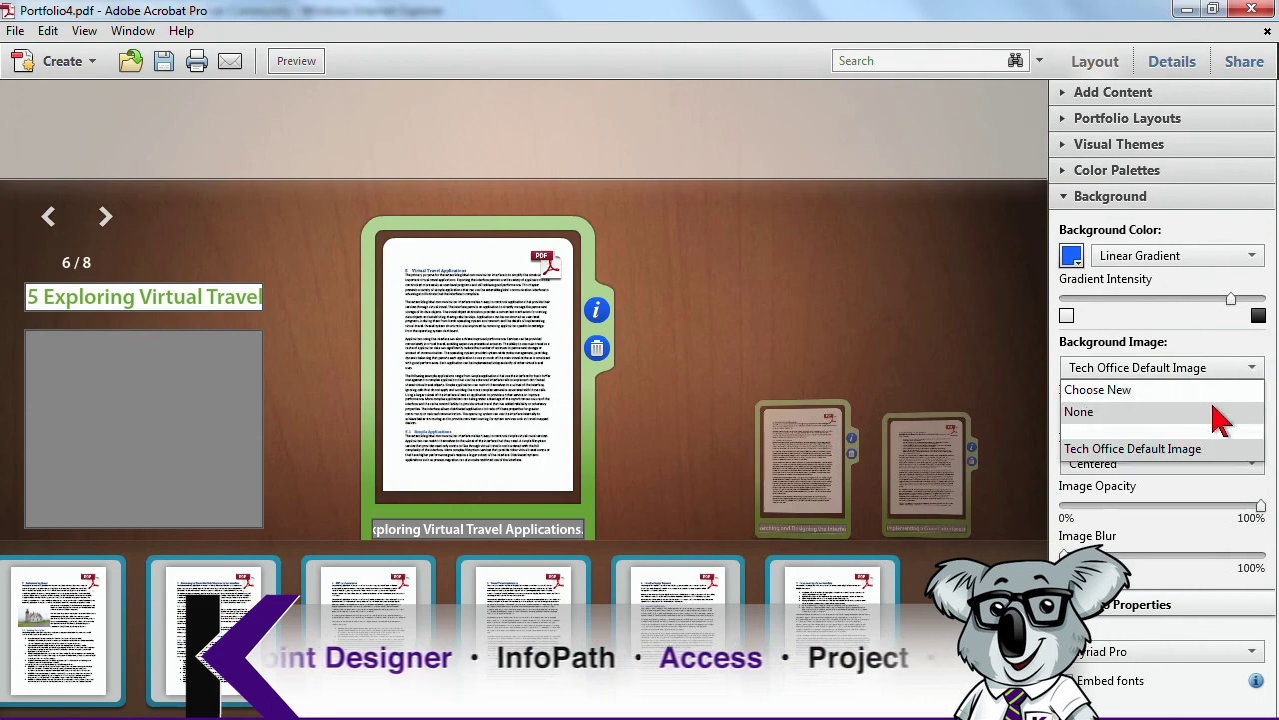
left_click(1175, 393)
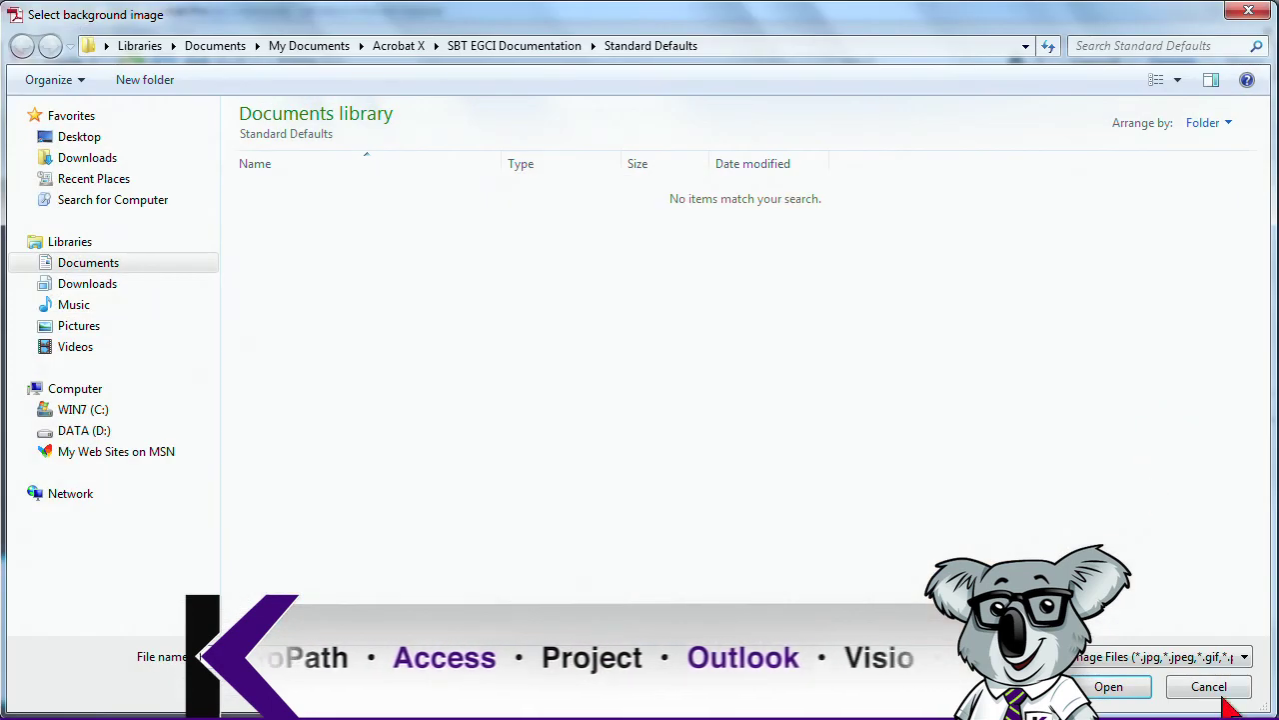
left_click(519, 48)
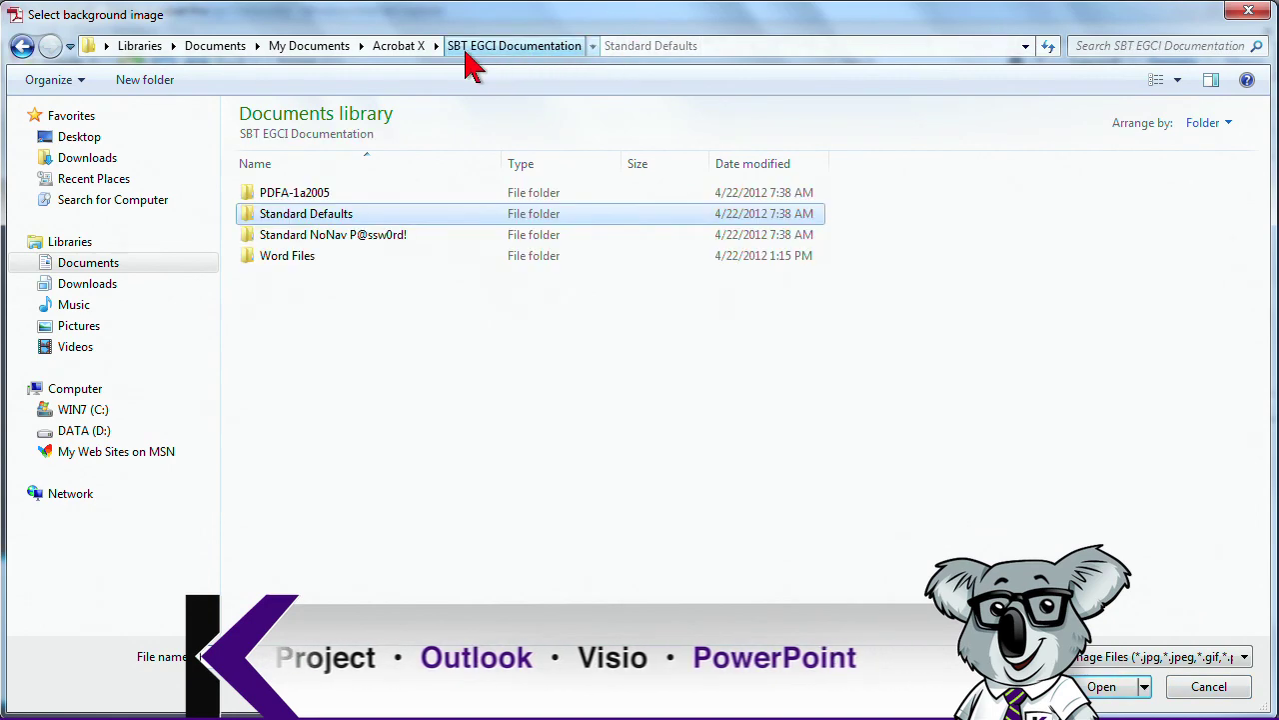
left_click(418, 50)
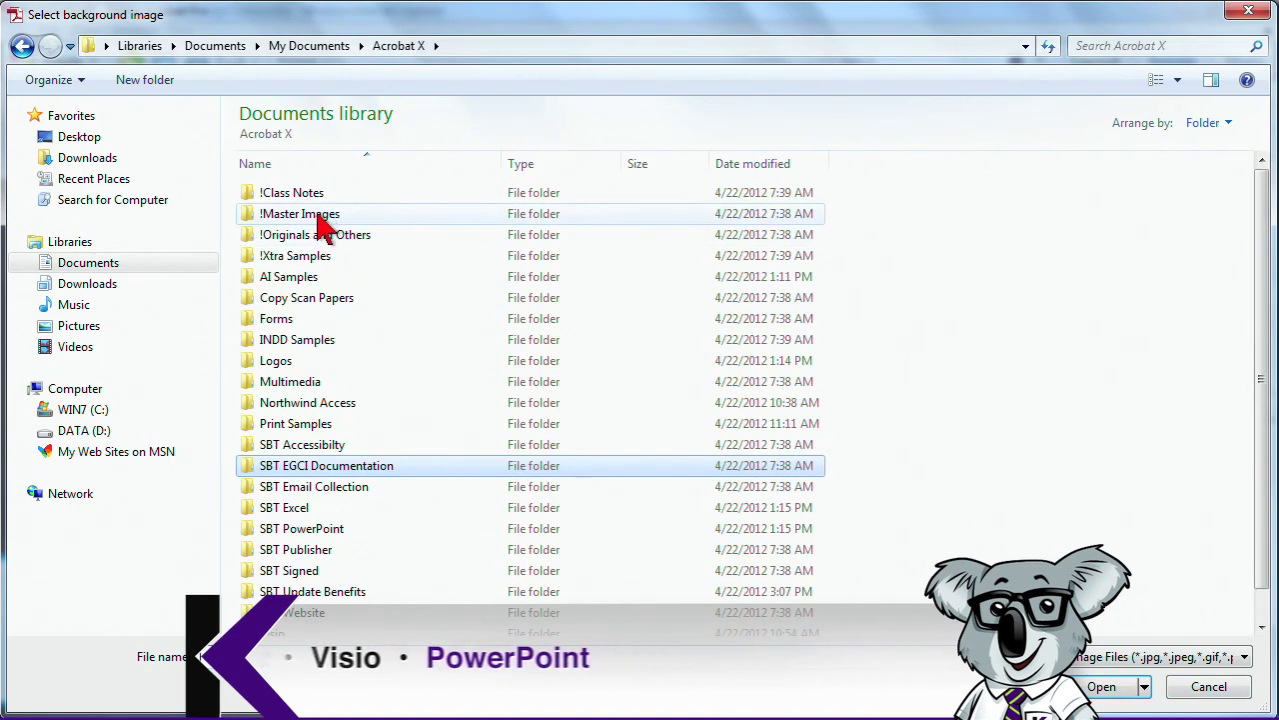
double_click(300, 220)
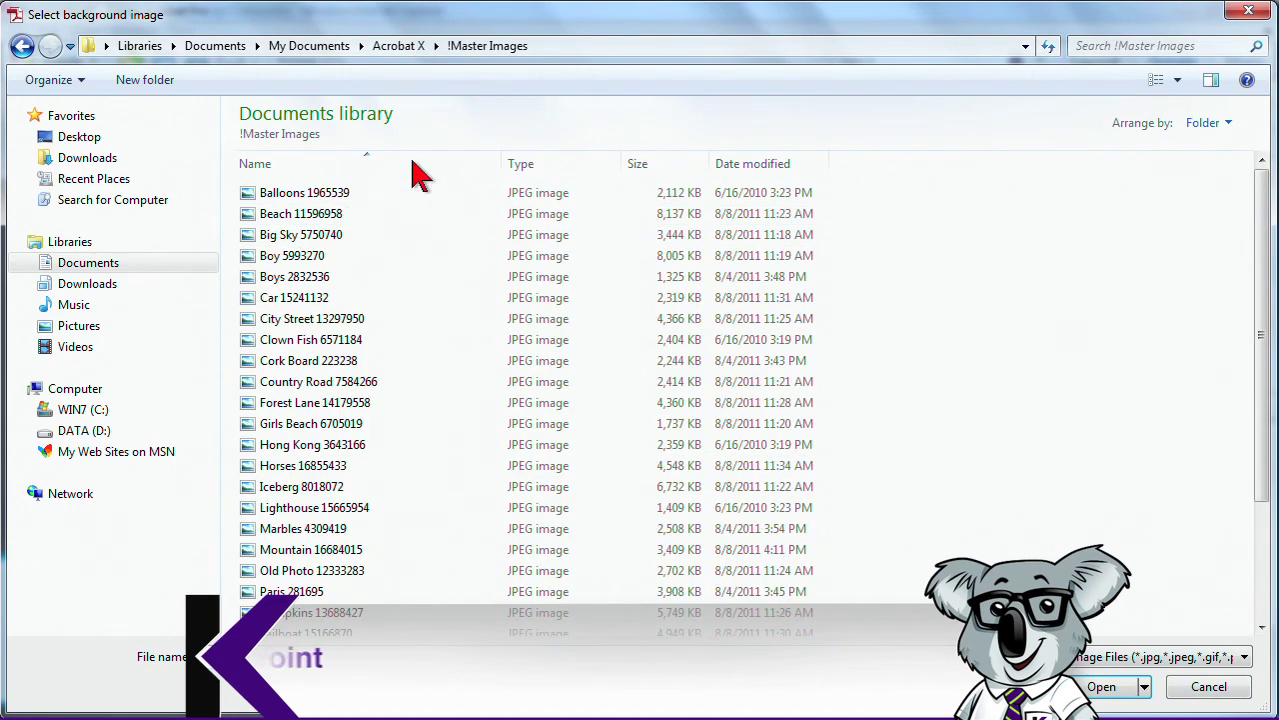
double_click(292, 236)
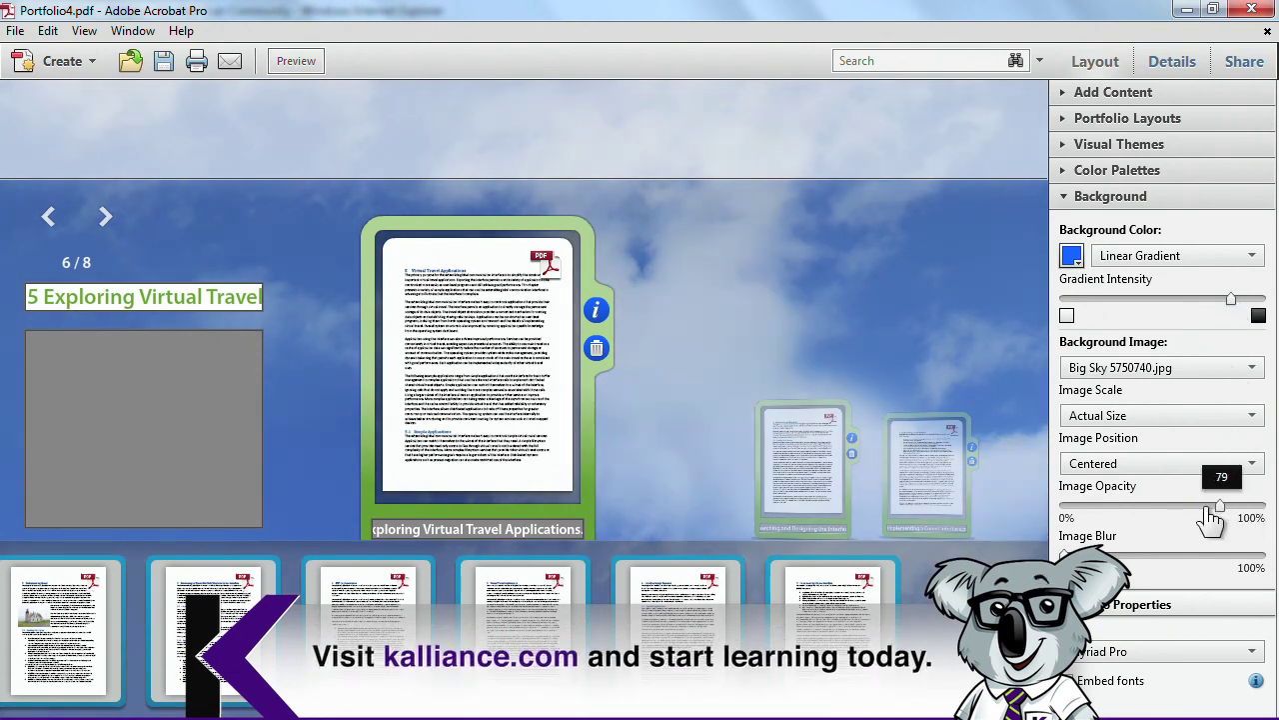
Set background image opacity to 100%, blur to 0% and gradient intensity to about 77
left_click_drag(1211, 517, 1155, 517)
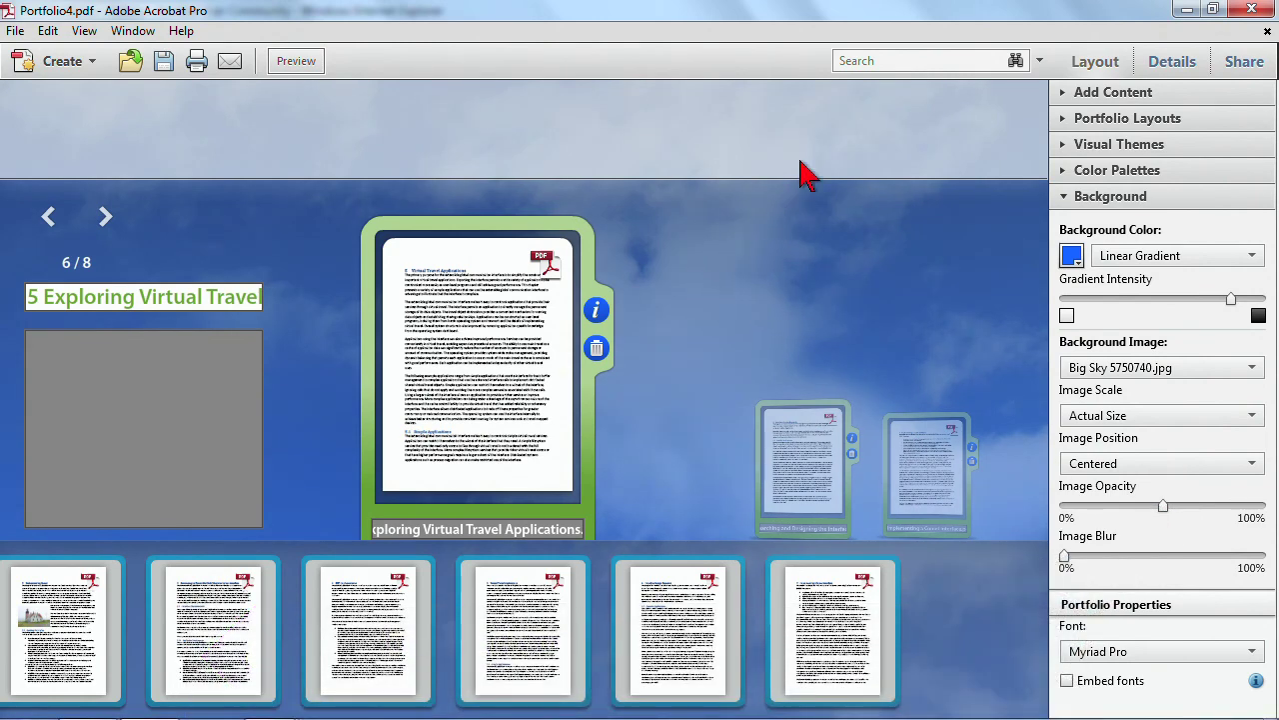
left_click(1155, 507)
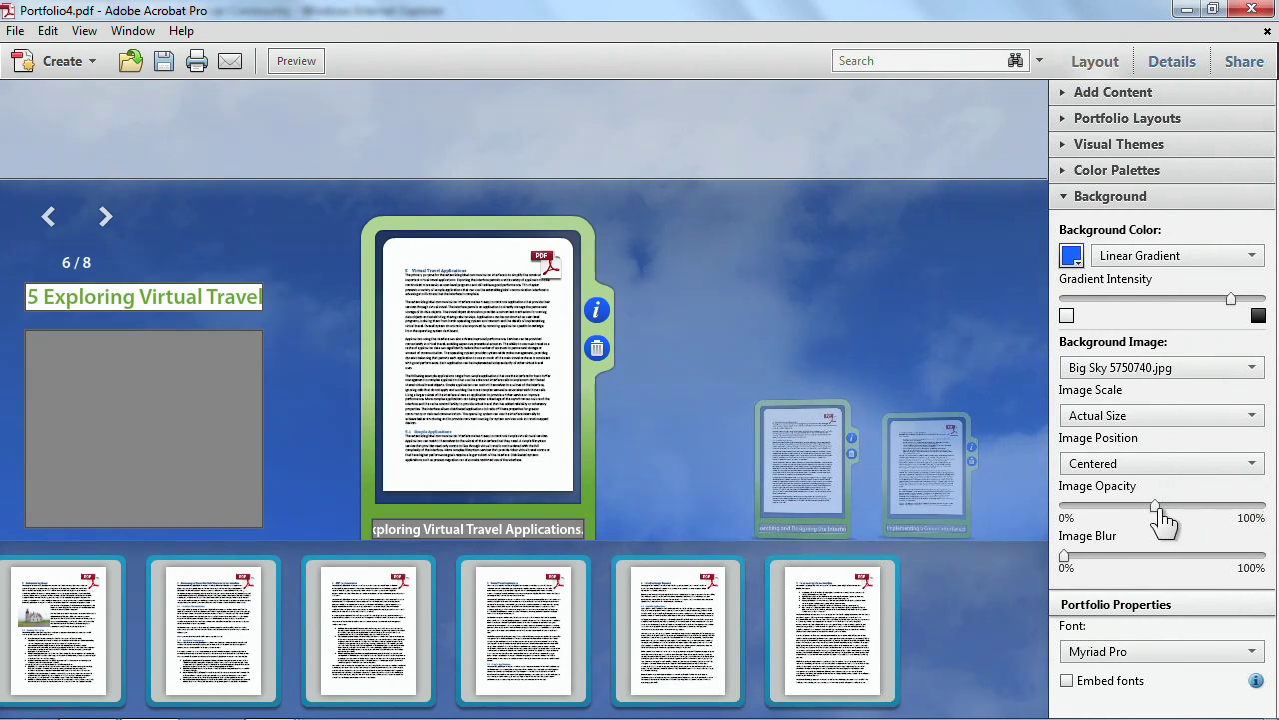
left_click_drag(1155, 508, 1264, 510)
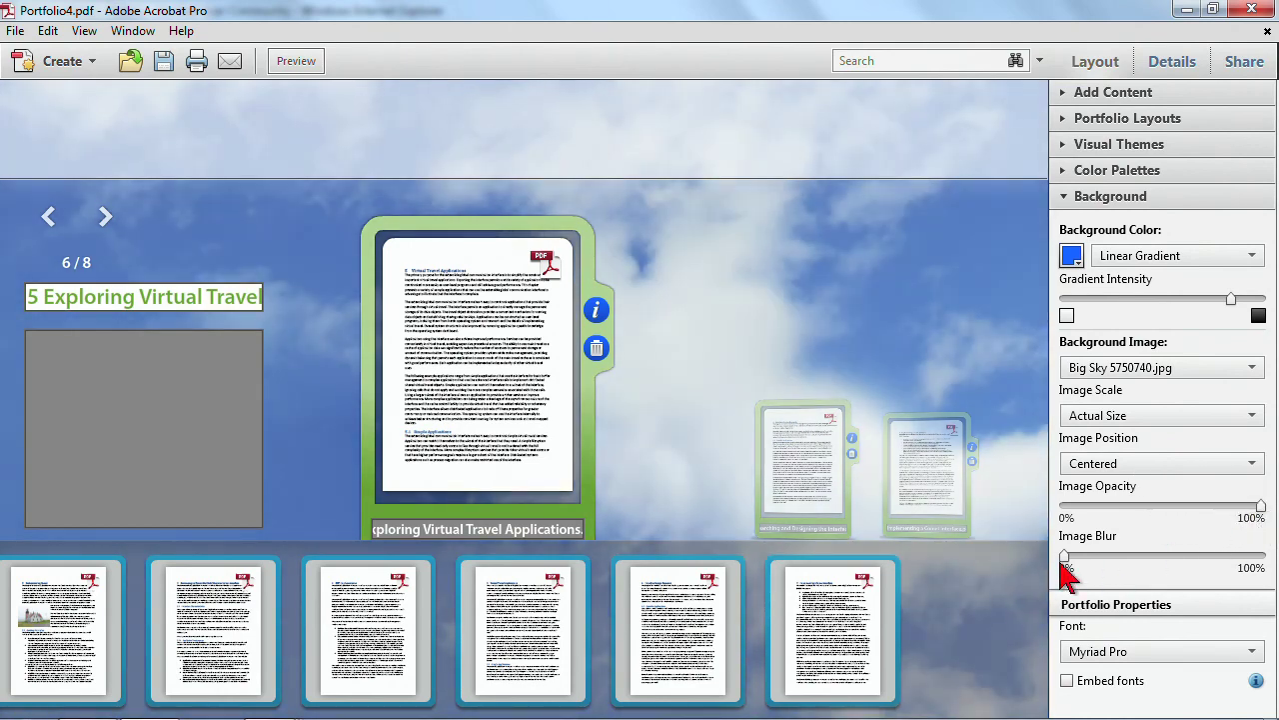
left_click_drag(1066, 560, 1016, 577)
left_click_drag(1235, 313, 1137, 312)
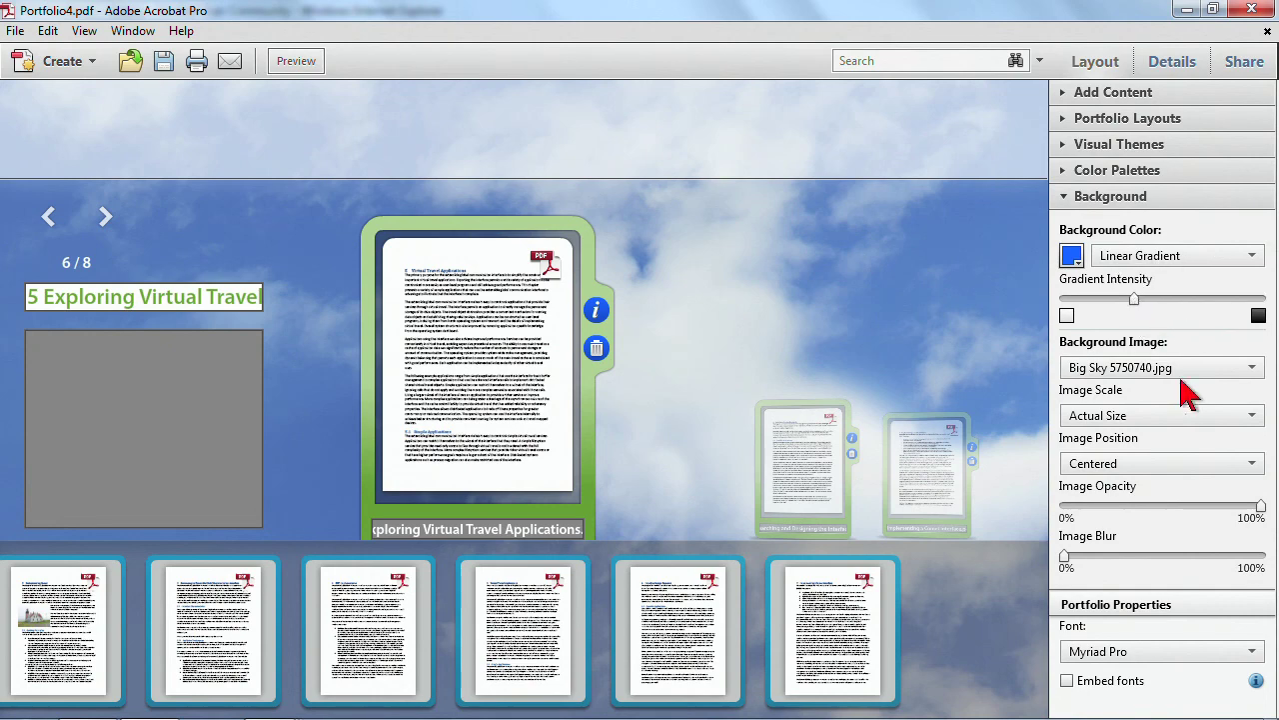
left_click_drag(1260, 507, 1192, 508)
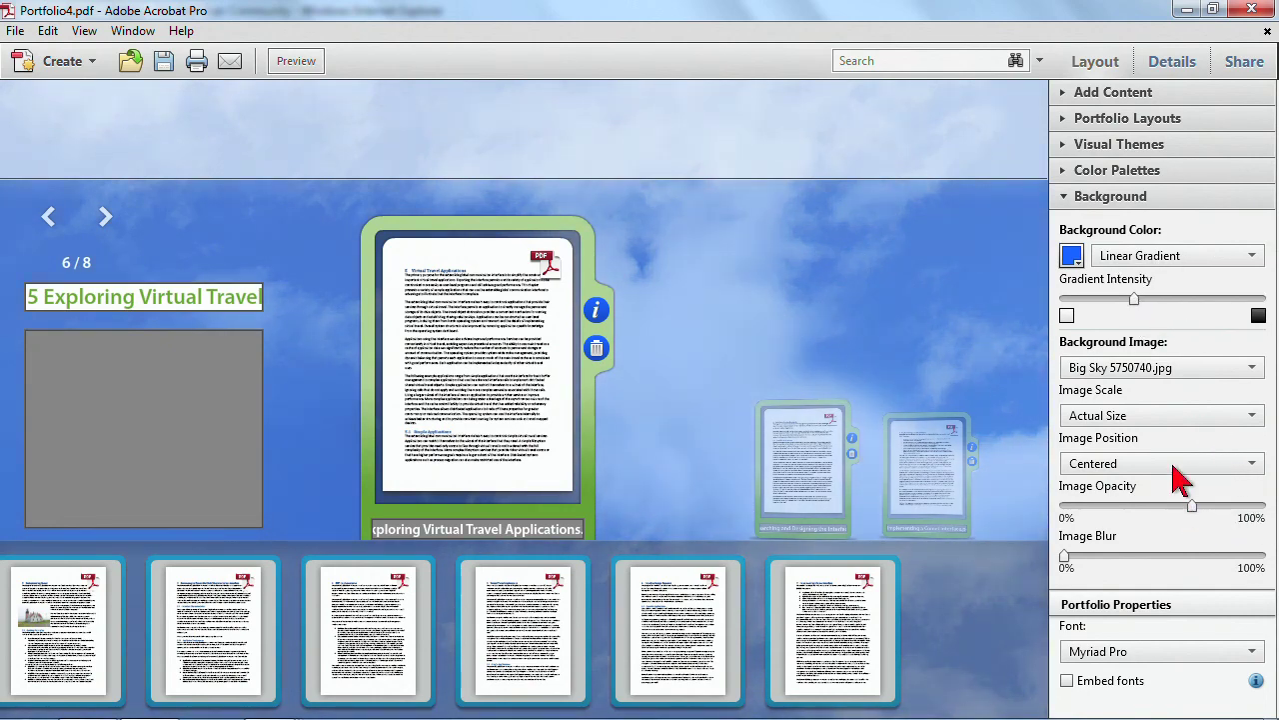
left_click_drag(1134, 301, 1274, 340)
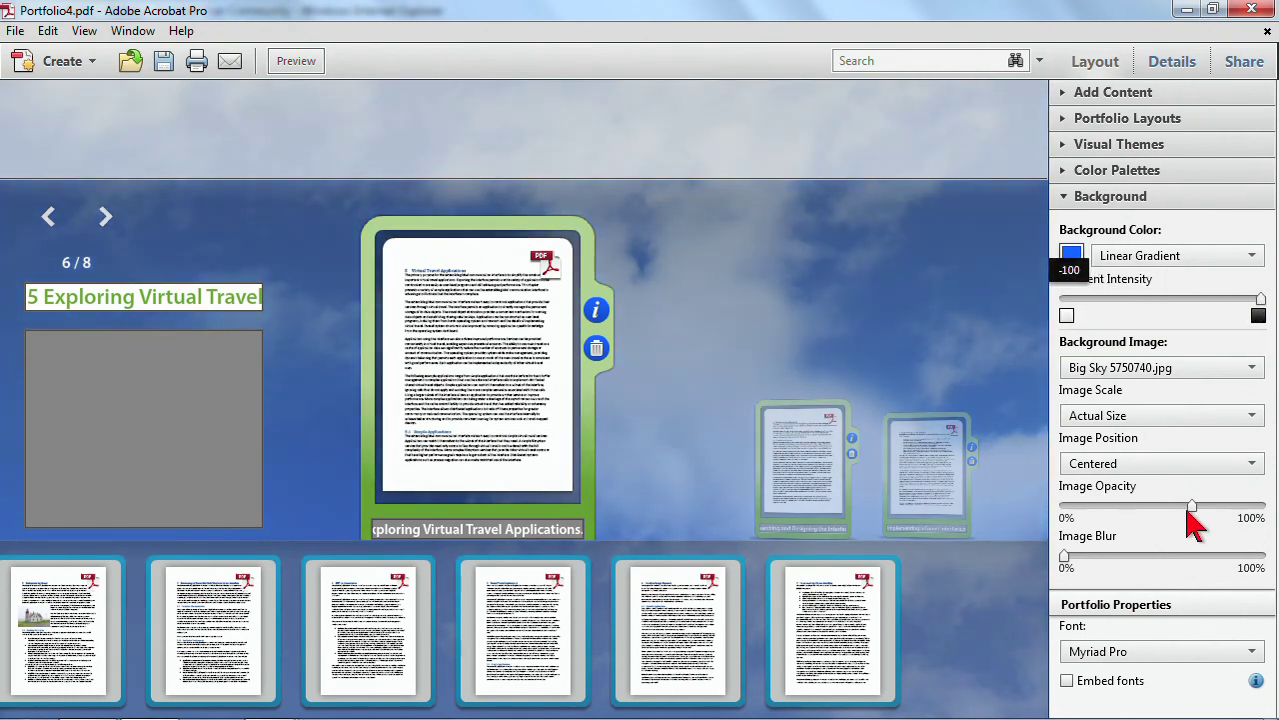
left_click_drag(1261, 307, 1237, 299)
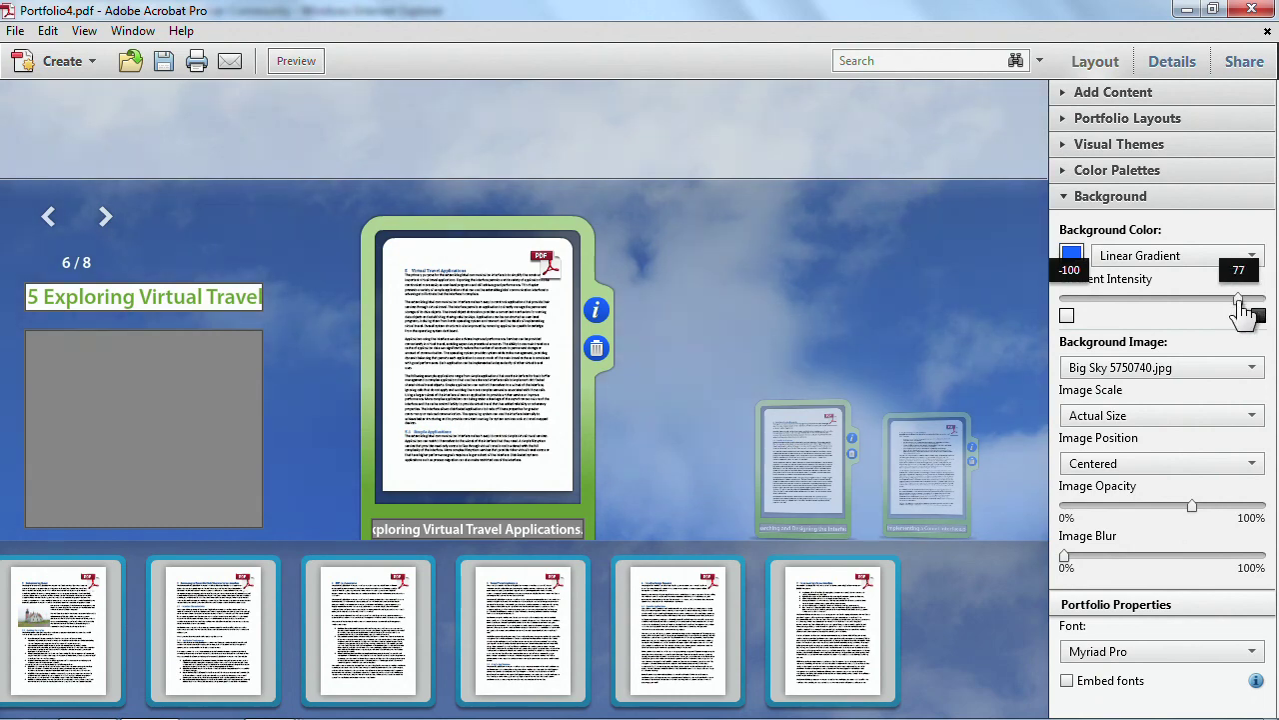
left_click_drag(1192, 507, 1264, 515)
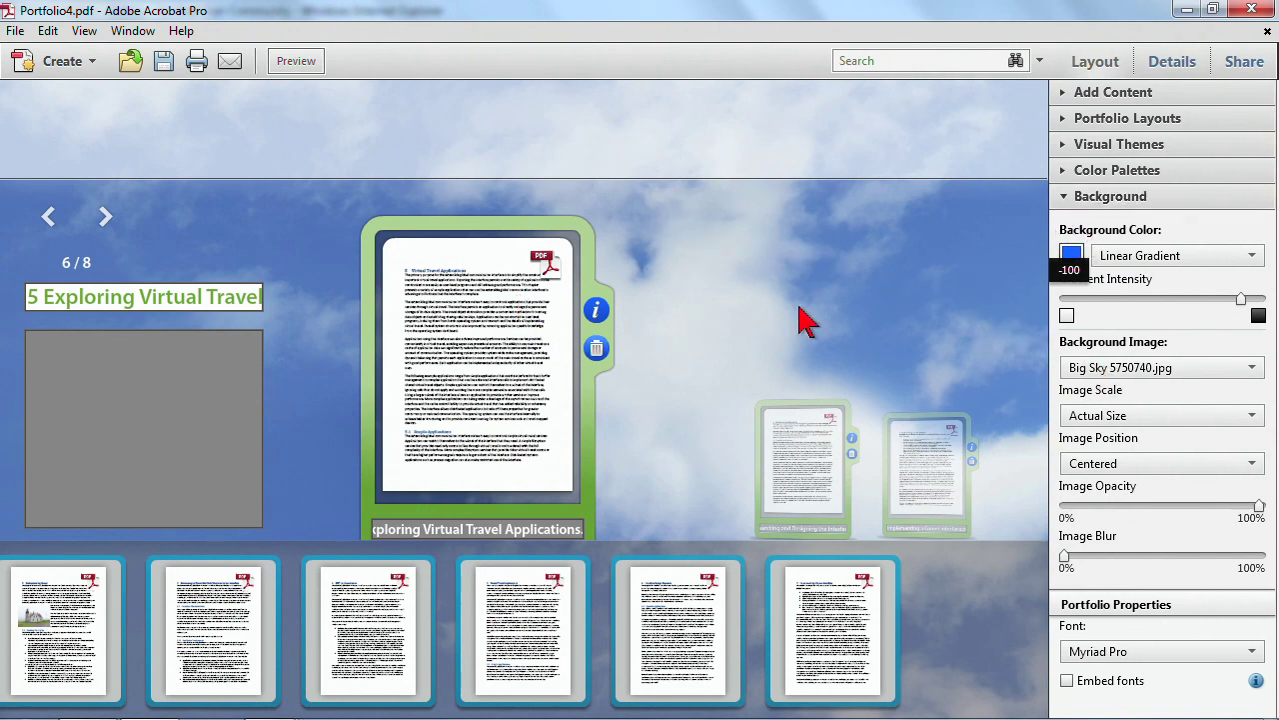
left_click(1063, 196)
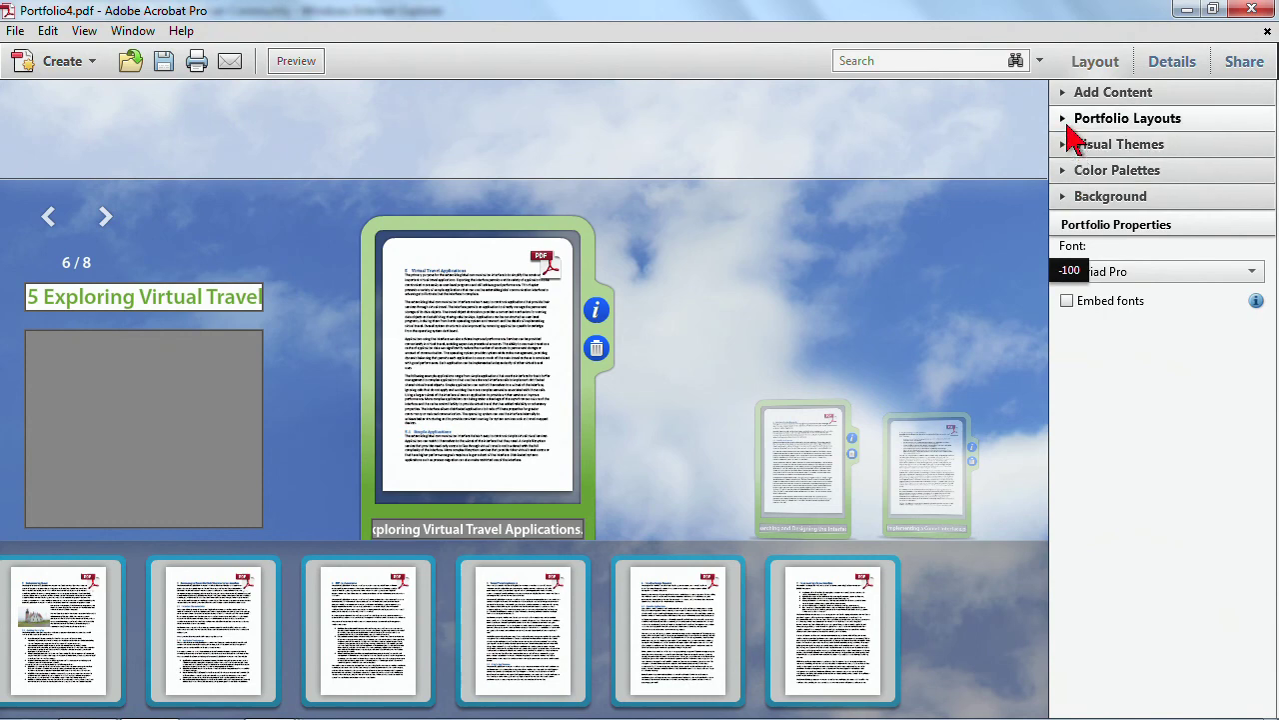
left_click(1065, 150)
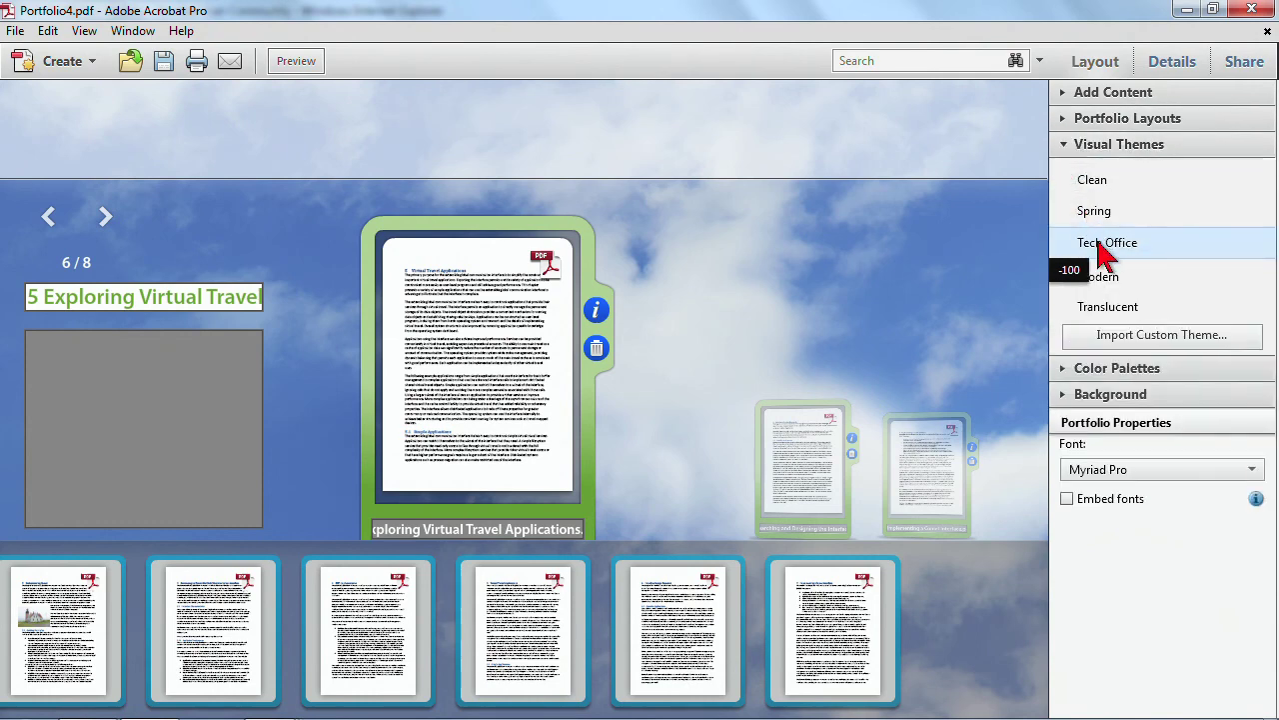
left_click(1066, 145)
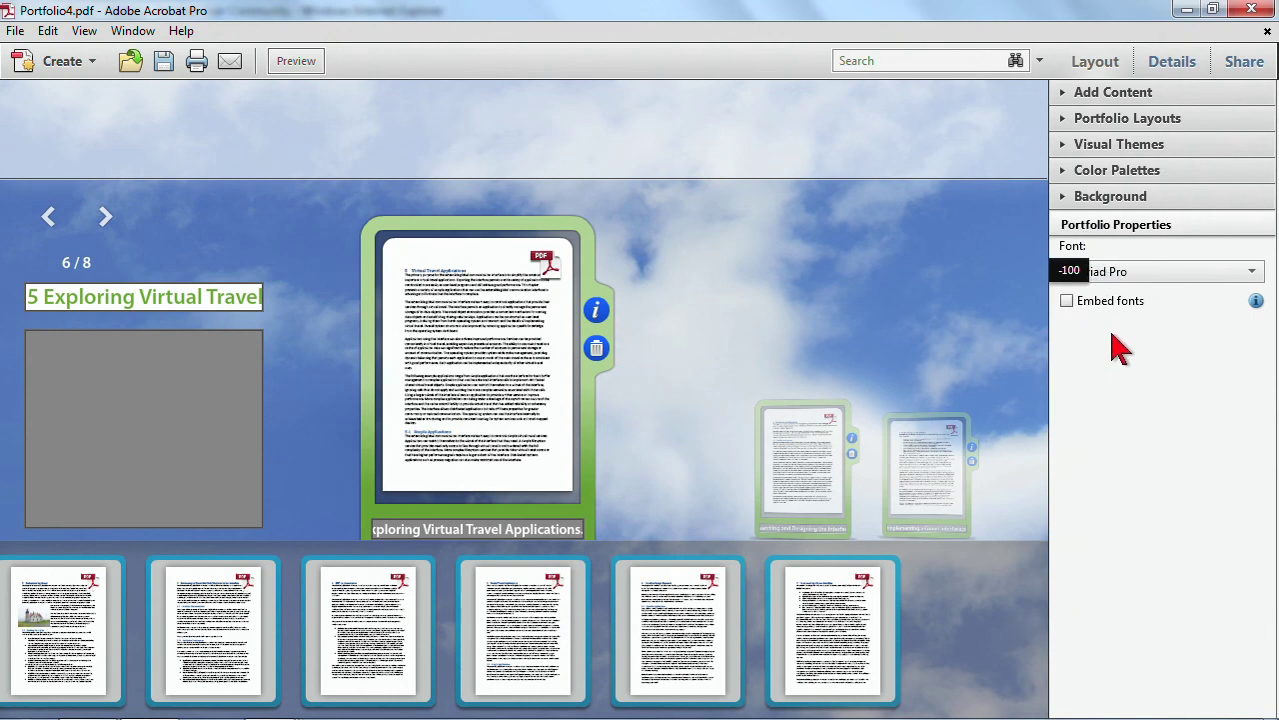
left_click(1217, 275)
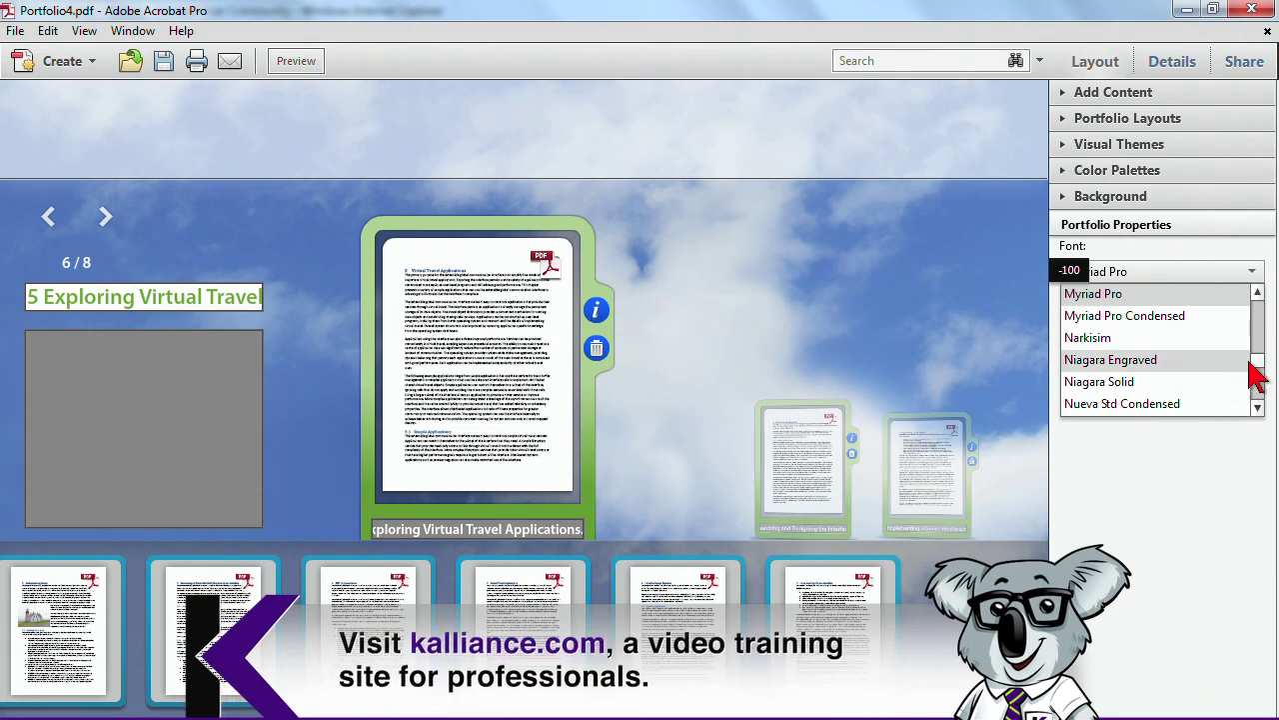
scroll(1257, 370, "up", 5)
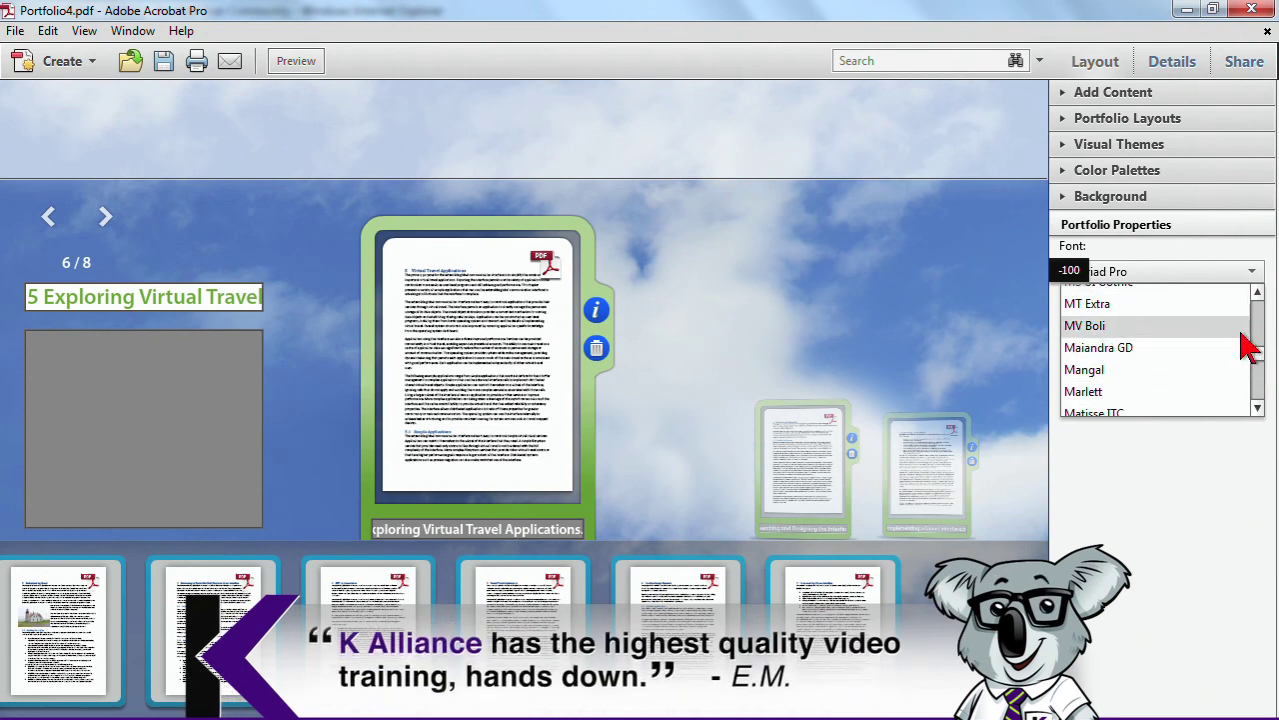
left_click_drag(1263, 352, 1257, 306)
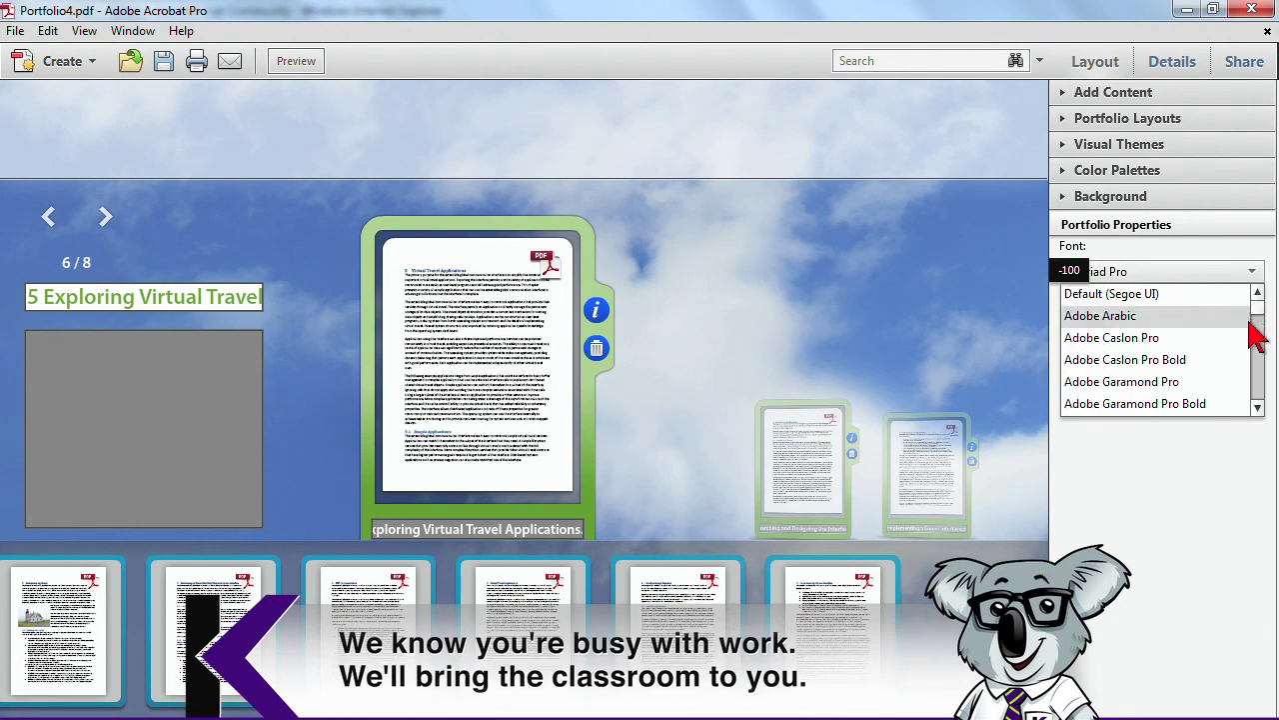
left_click(1188, 410)
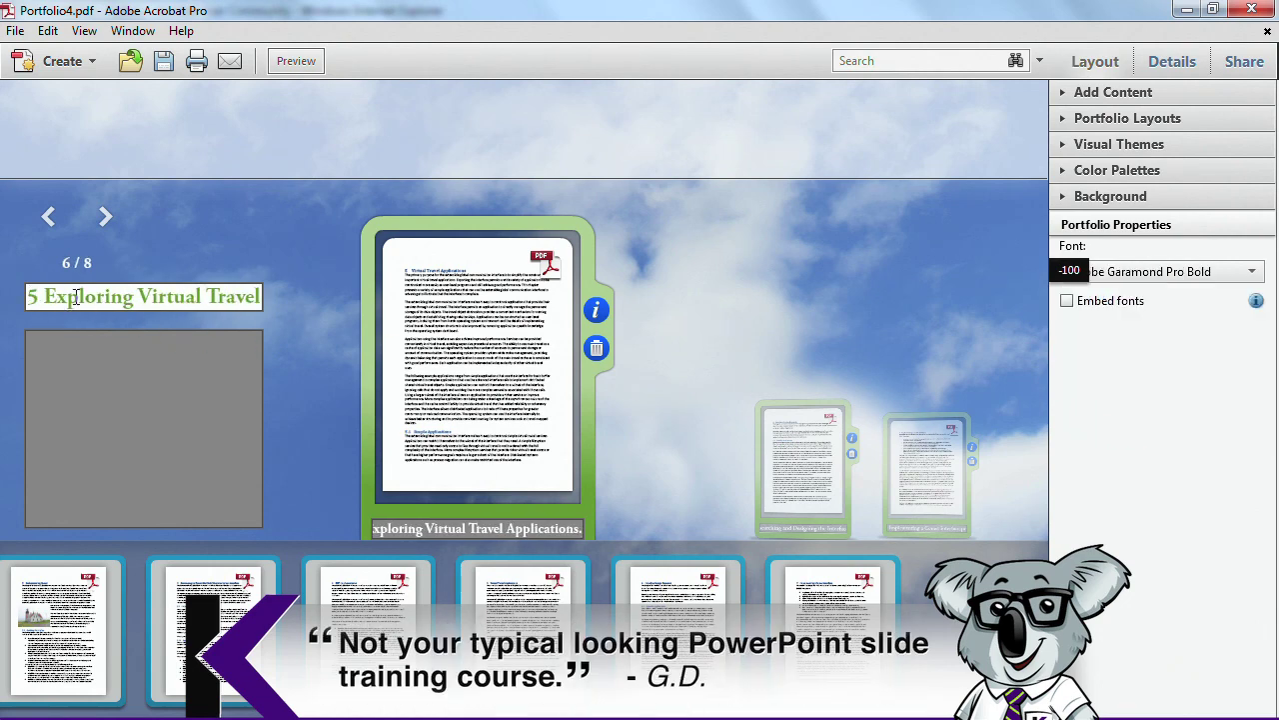
left_click(1251, 271)
left_click_drag(1261, 335, 1263, 376)
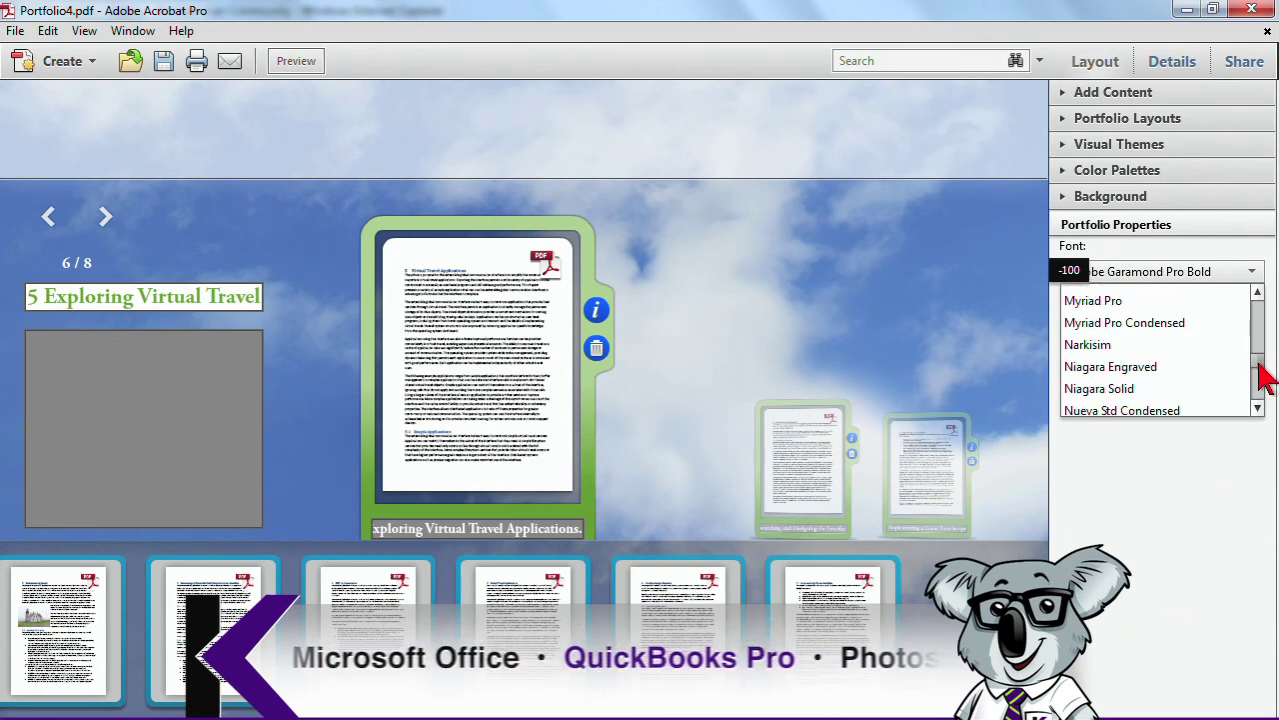
left_click(1114, 303)
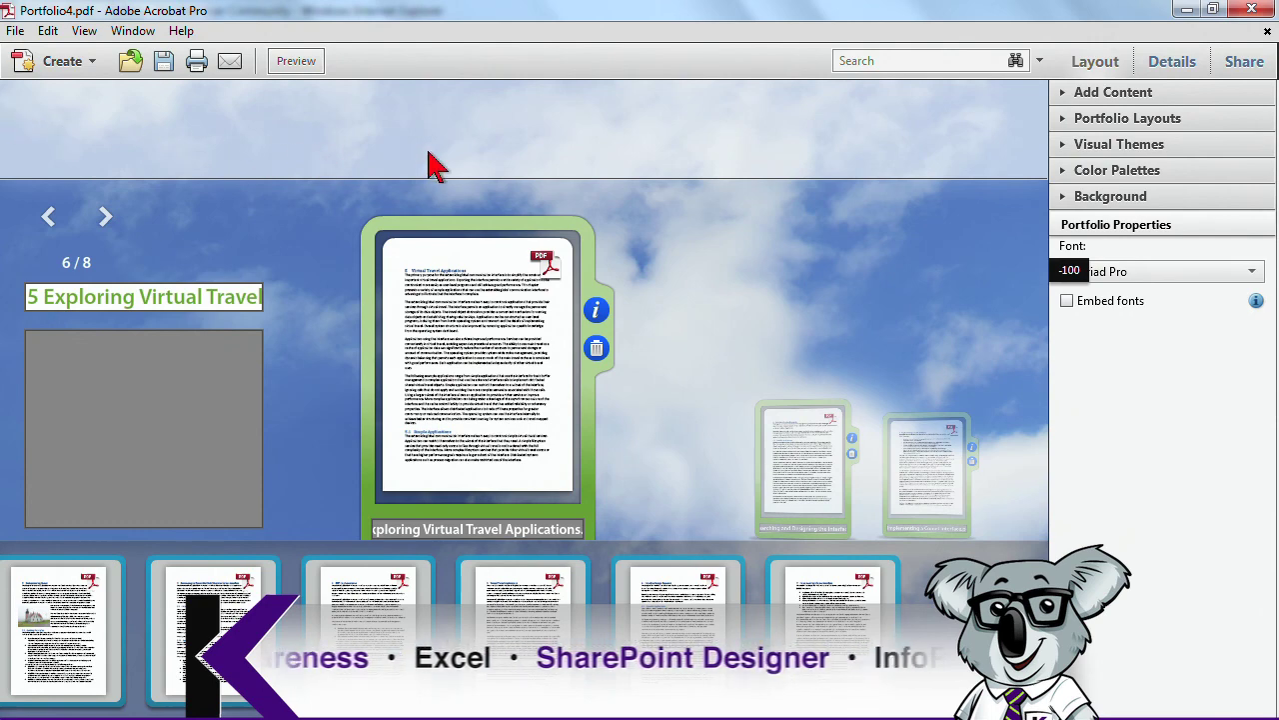
Add the Logo Stuarts BusiTraveler White image from Acrobat X > Logos to the header
left_click(60, 135)
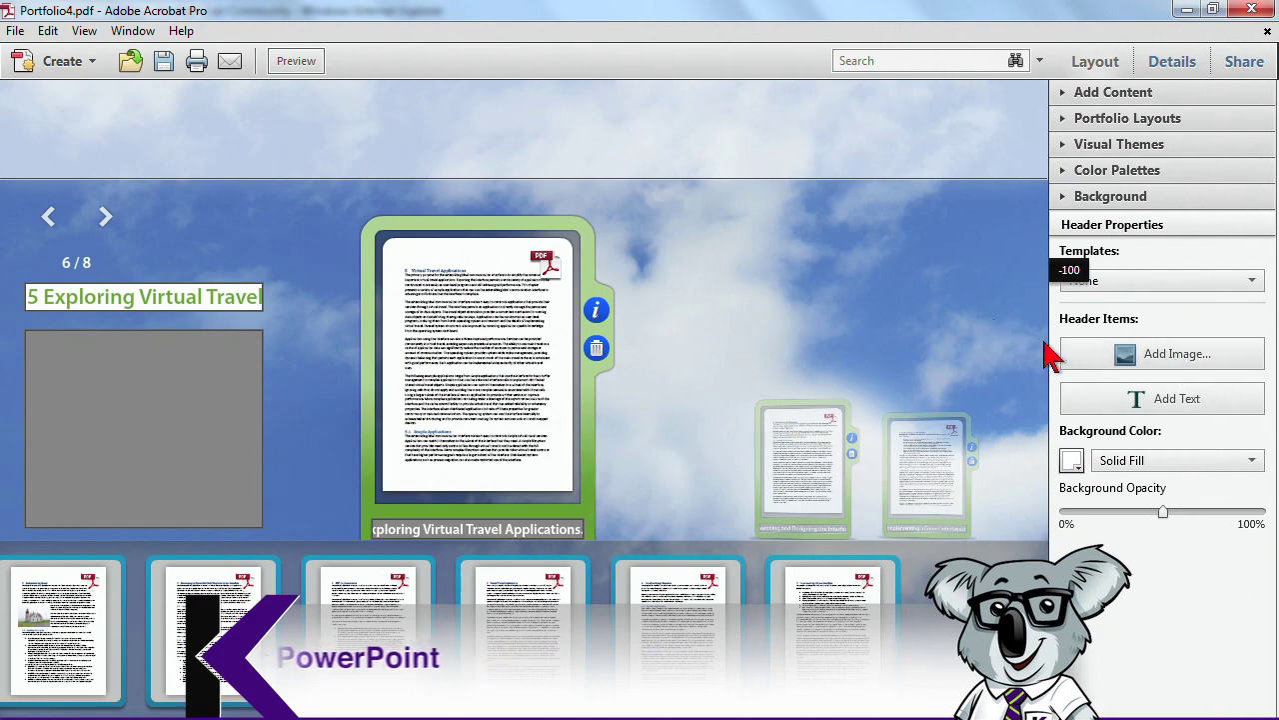
left_click(1136, 357)
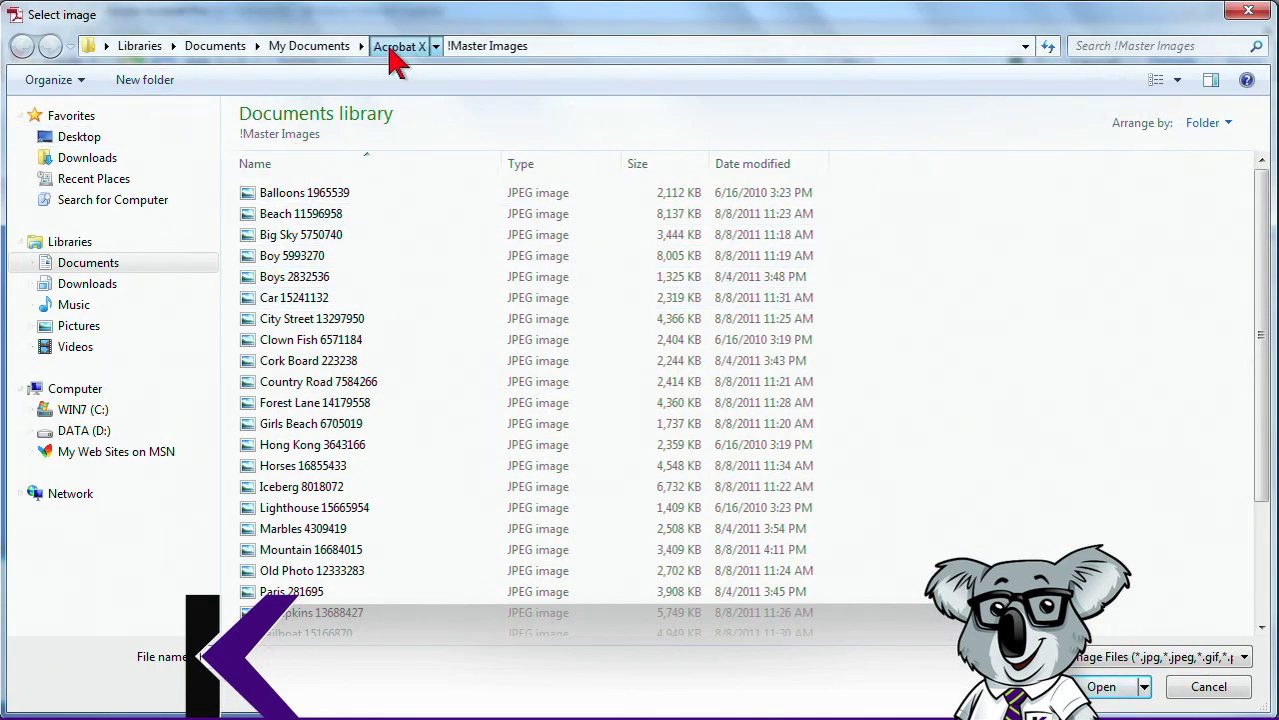
left_click(392, 46)
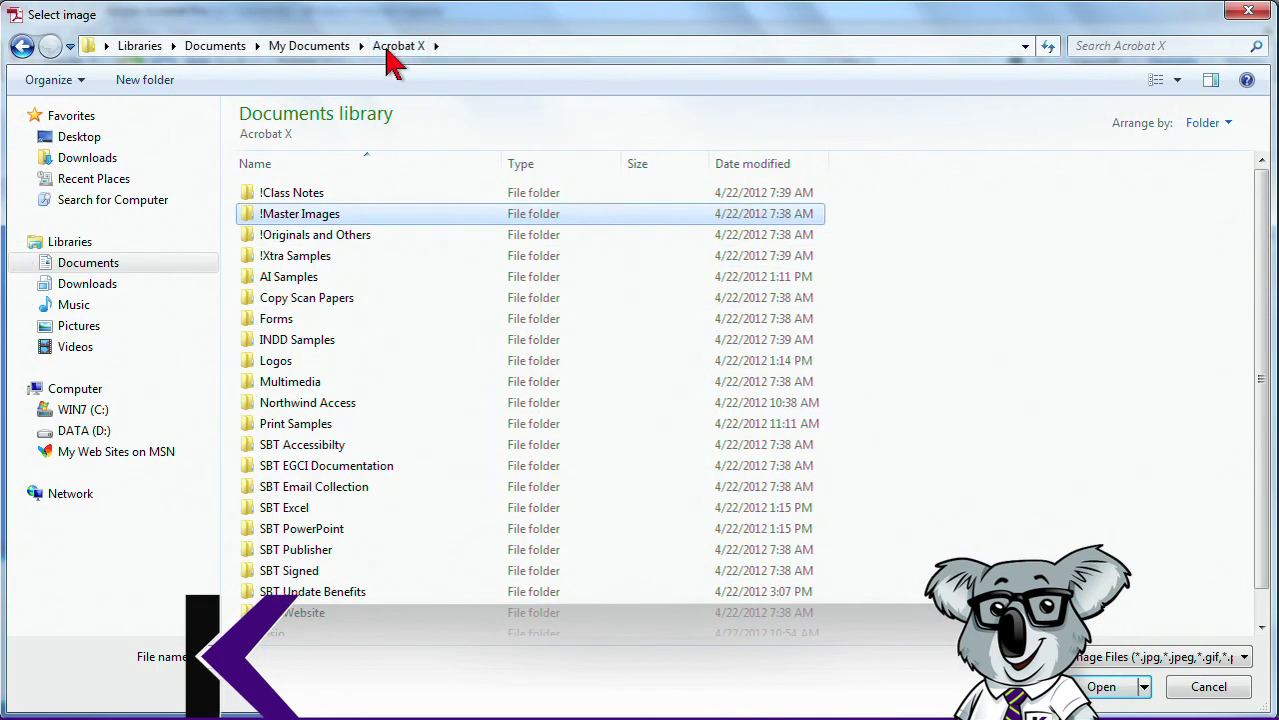
double_click(289, 362)
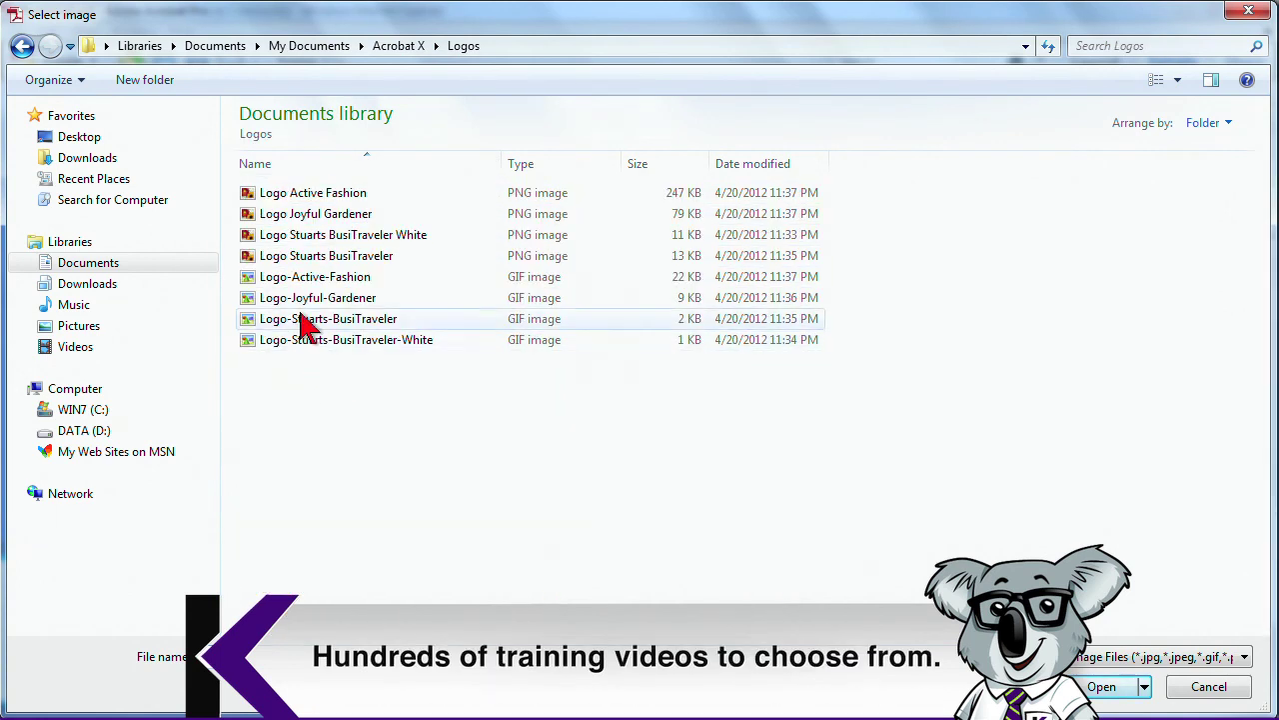
left_click(306, 238)
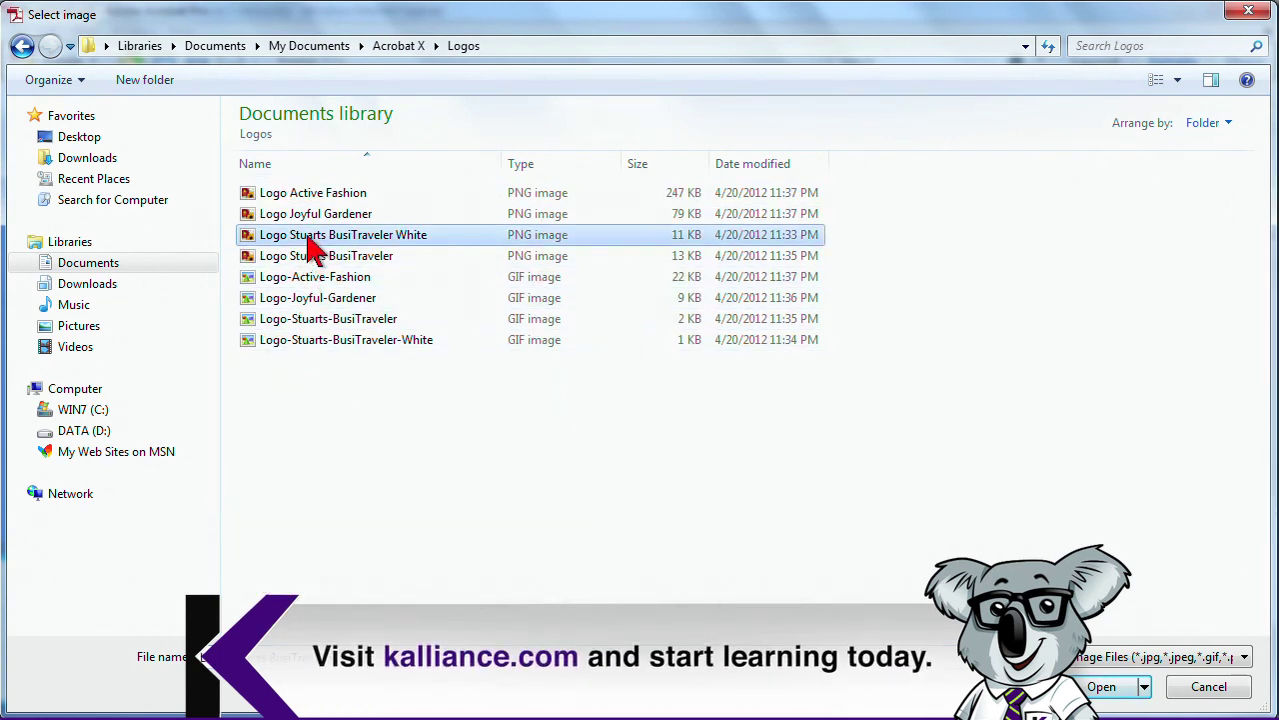
left_click(1099, 686)
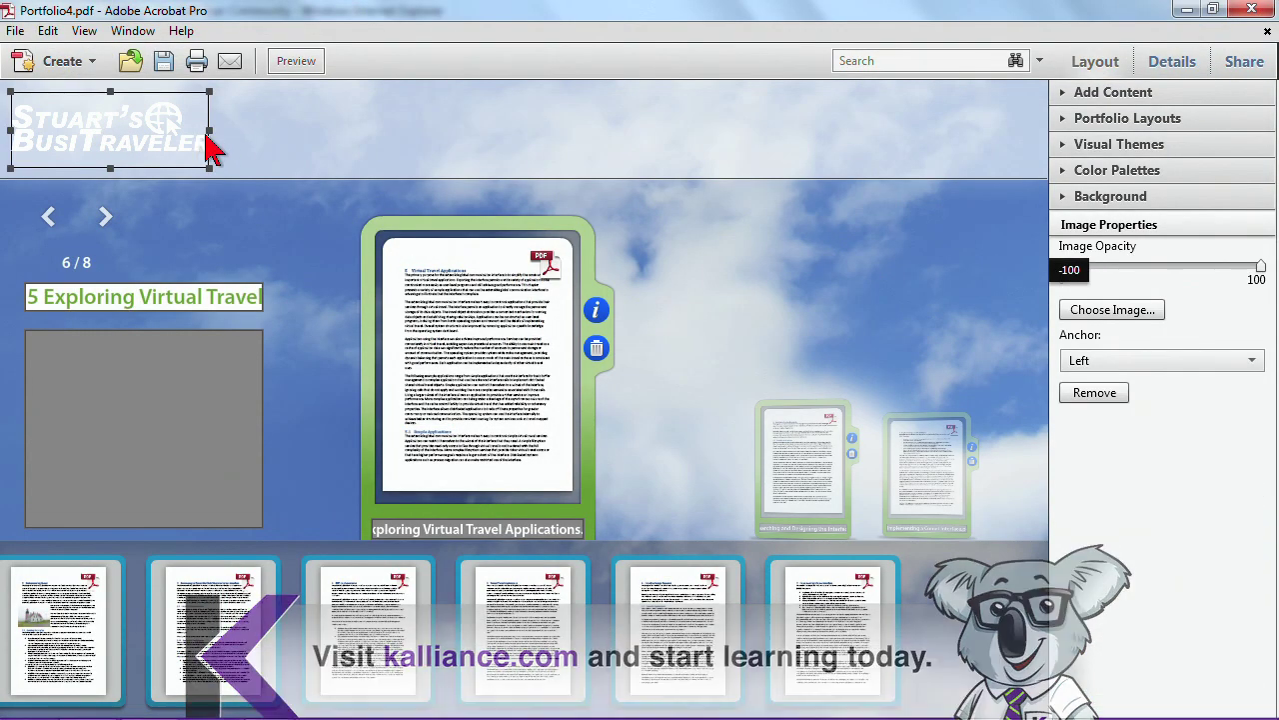
Widen the header logo and add a new header text box reading 'SBT Benefits'
left_click_drag(210, 129, 252, 158)
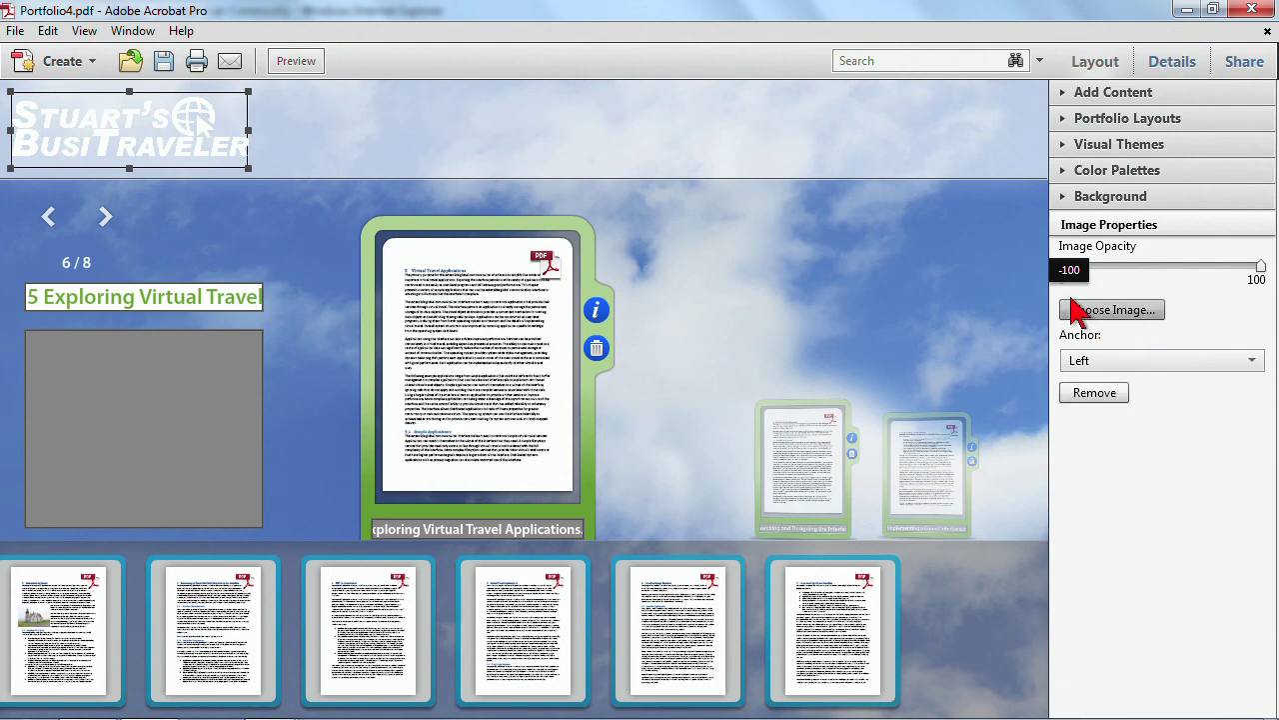
left_click(300, 137)
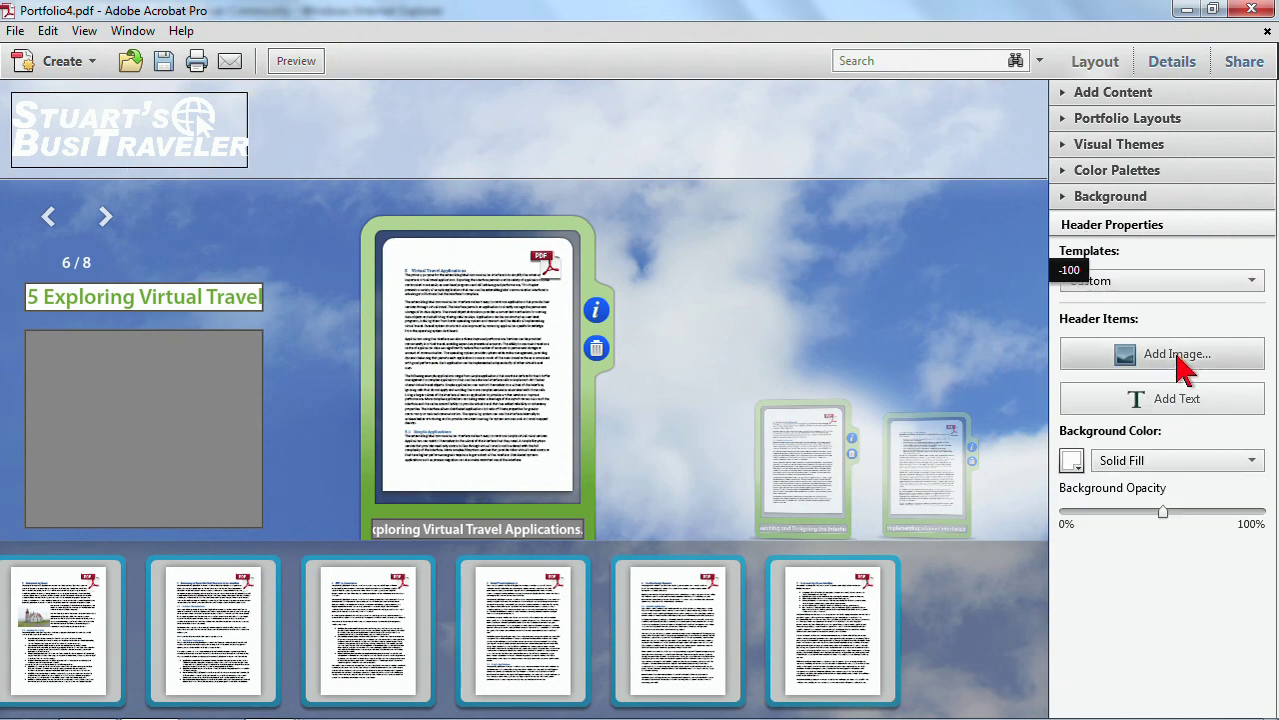
left_click(1177, 410)
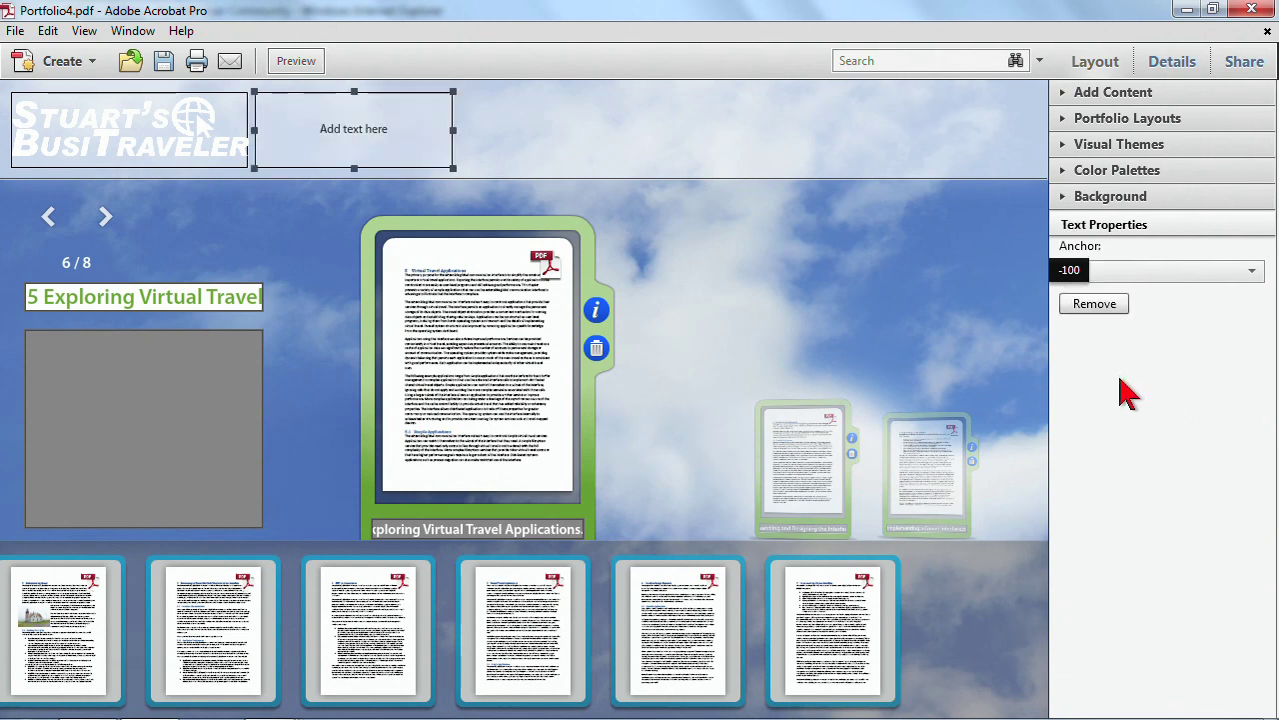
left_click(374, 130)
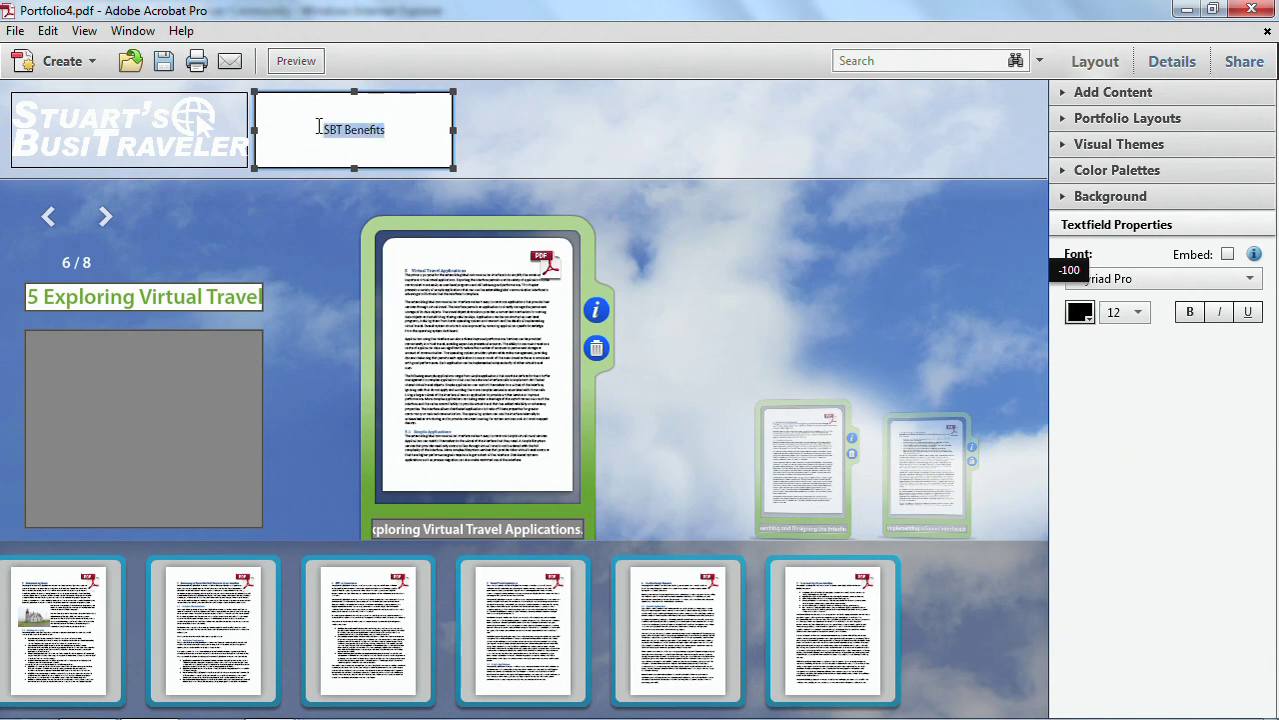
Set the SBT Benefits title to 48 points and widen its box to fit one line
left_click(1139, 313)
left_click_drag(1143, 382, 1129, 448)
left_click(1111, 423)
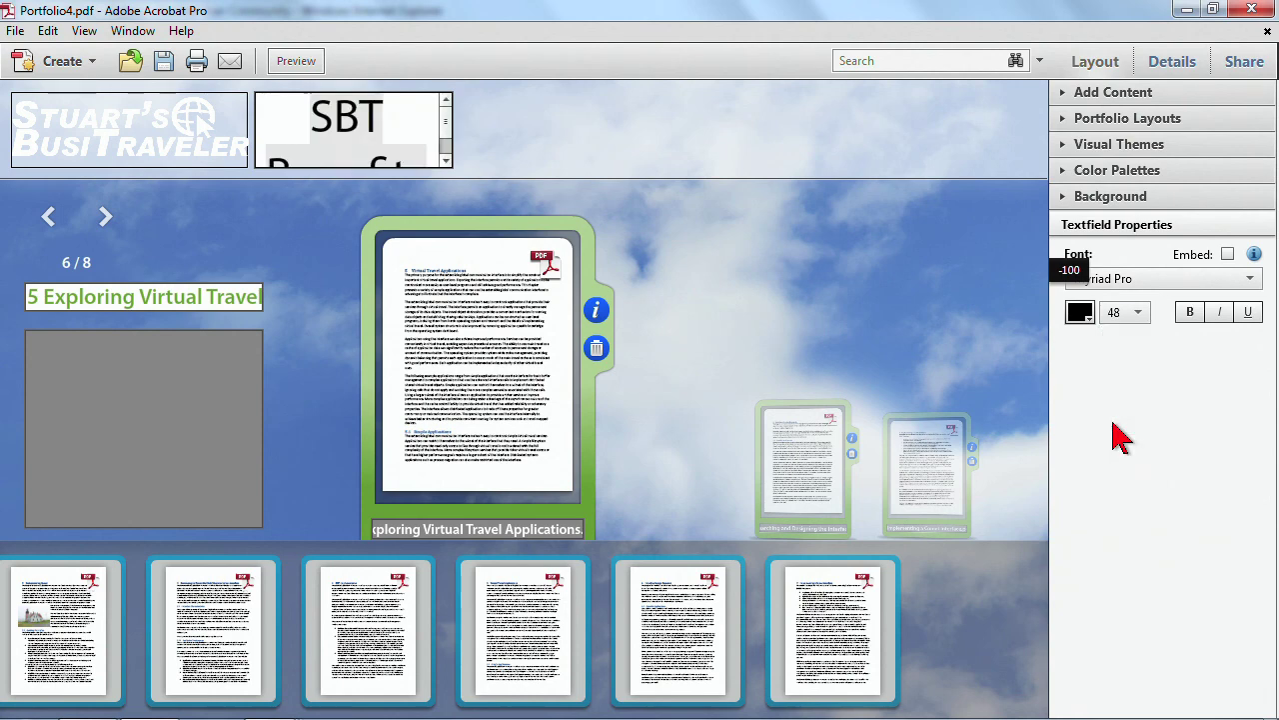
left_click(480, 148)
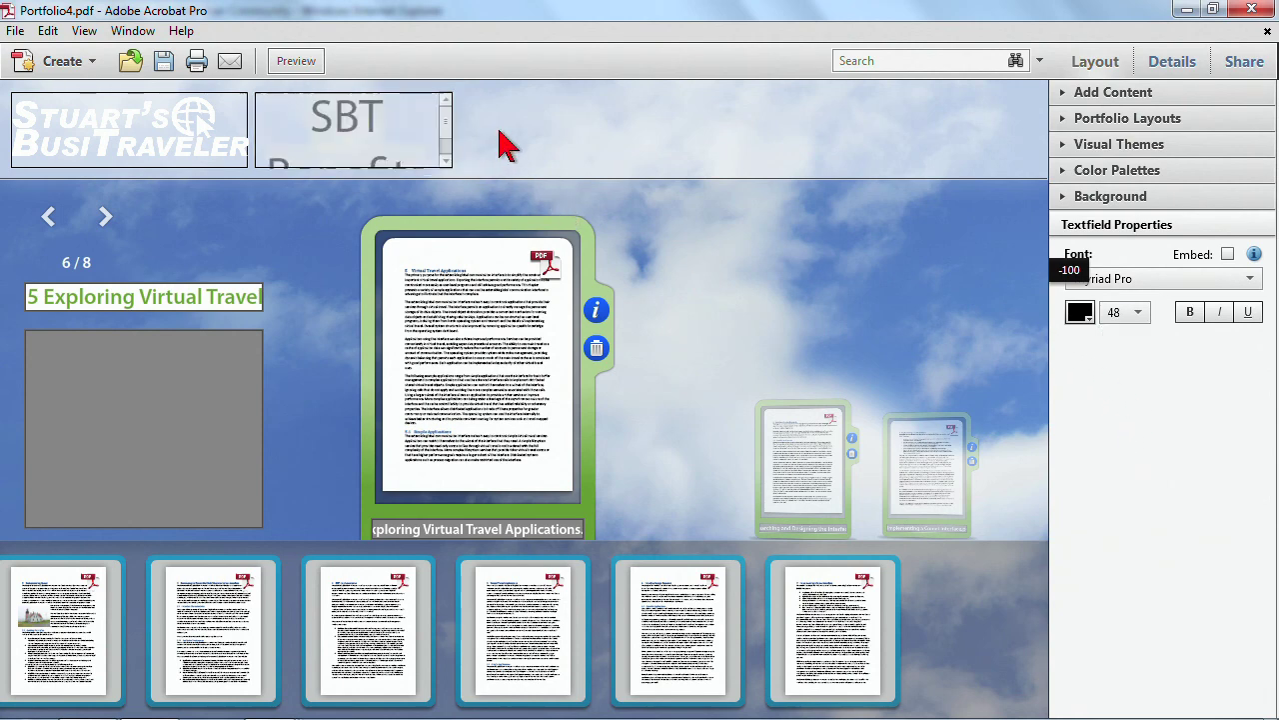
left_click(449, 146)
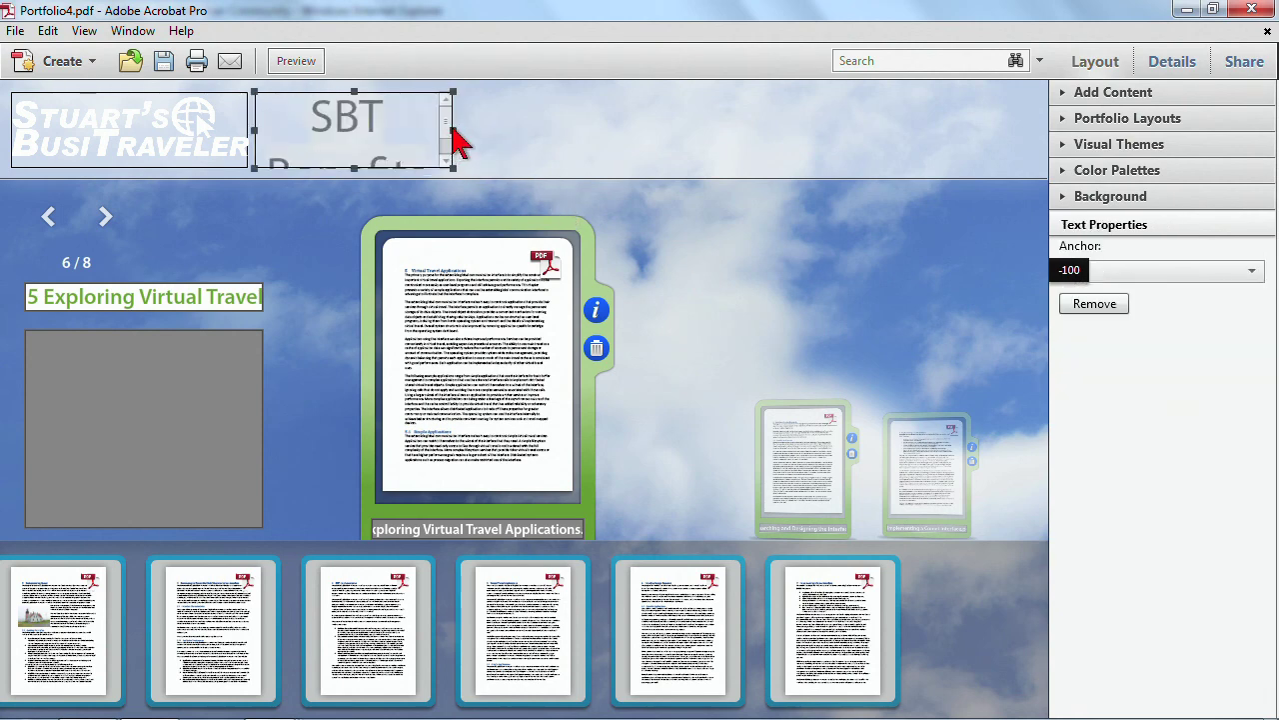
left_click_drag(452, 132, 608, 150)
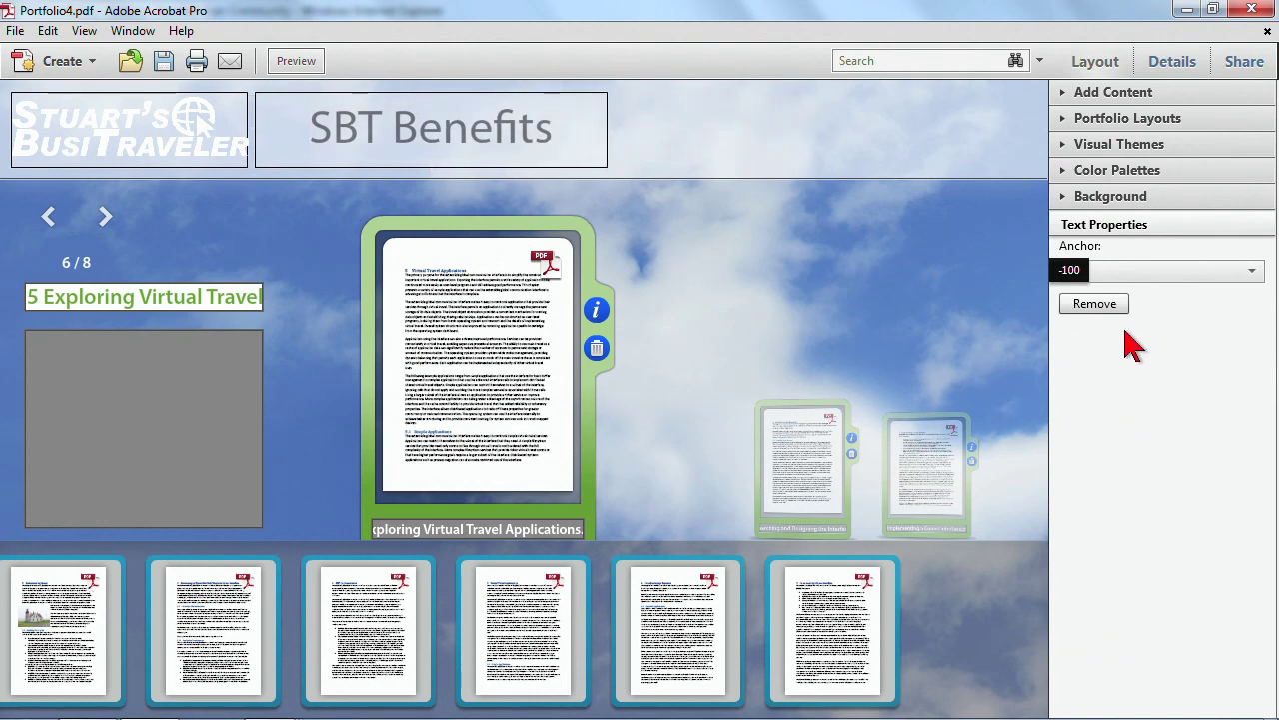
Preview the portfolio, paging through to 7 Implementing a Comet Interface, then resume editing
left_click(294, 66)
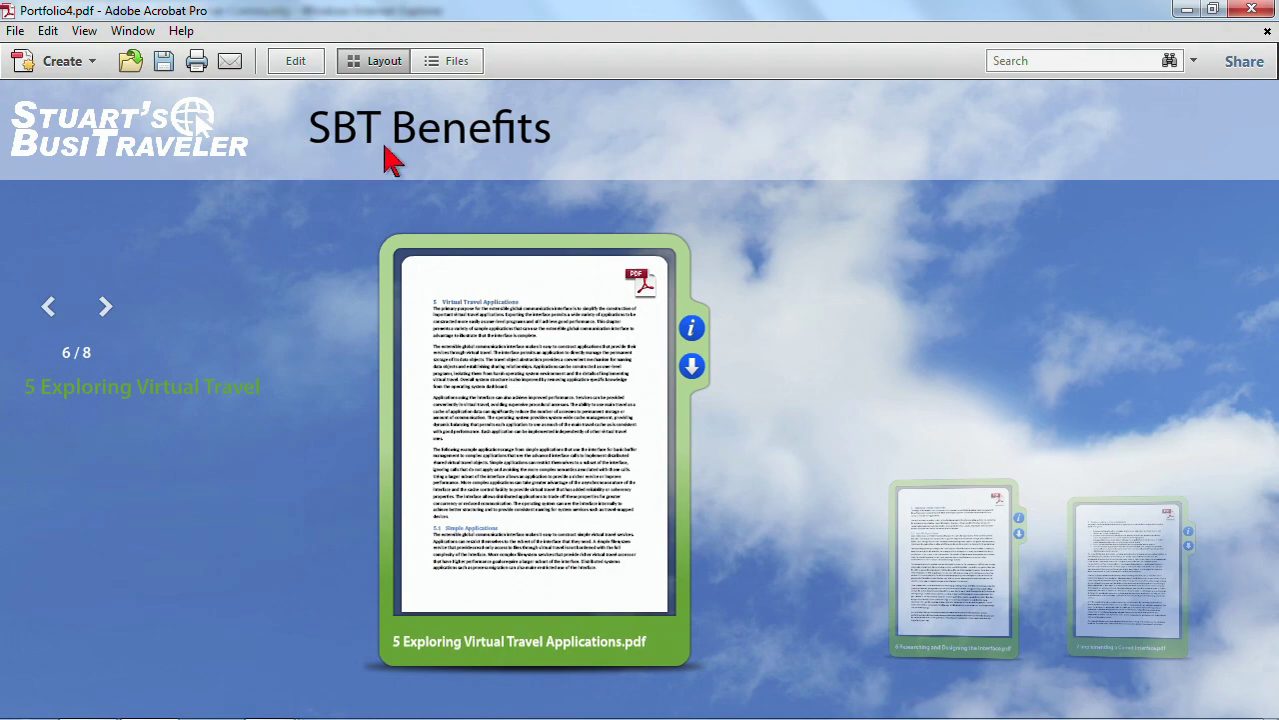
left_click(112, 307)
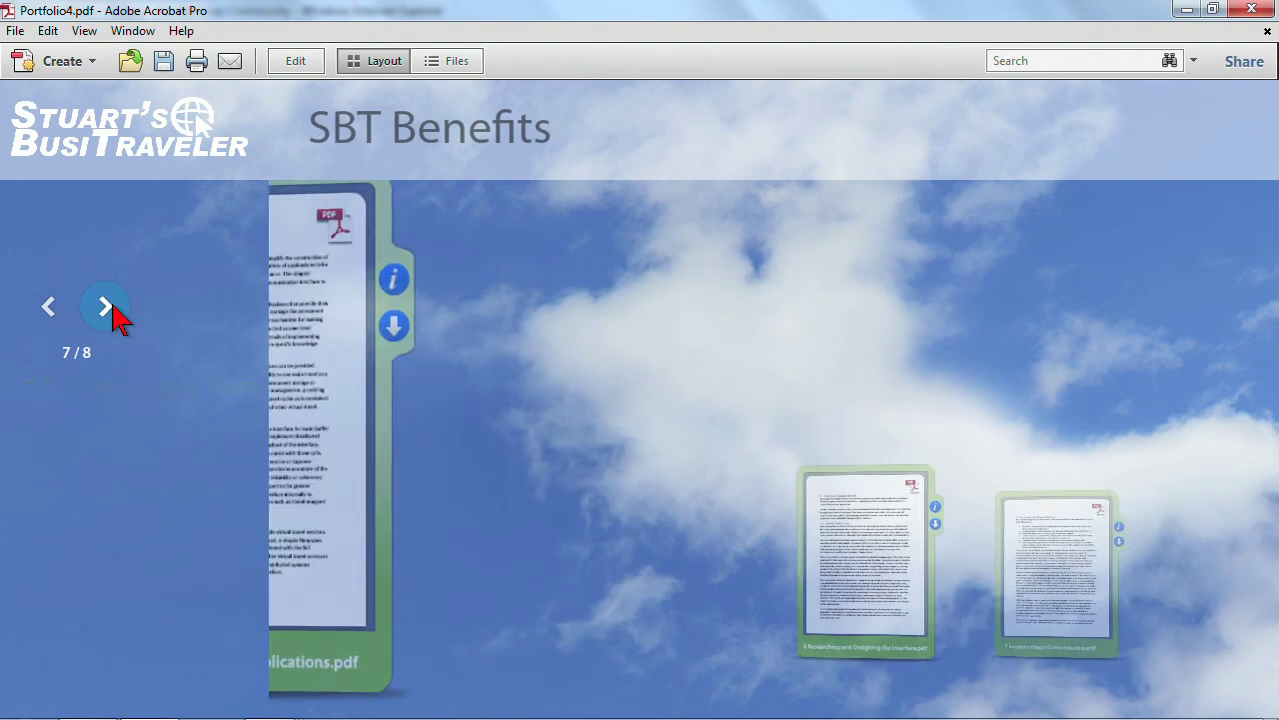
left_click(112, 310)
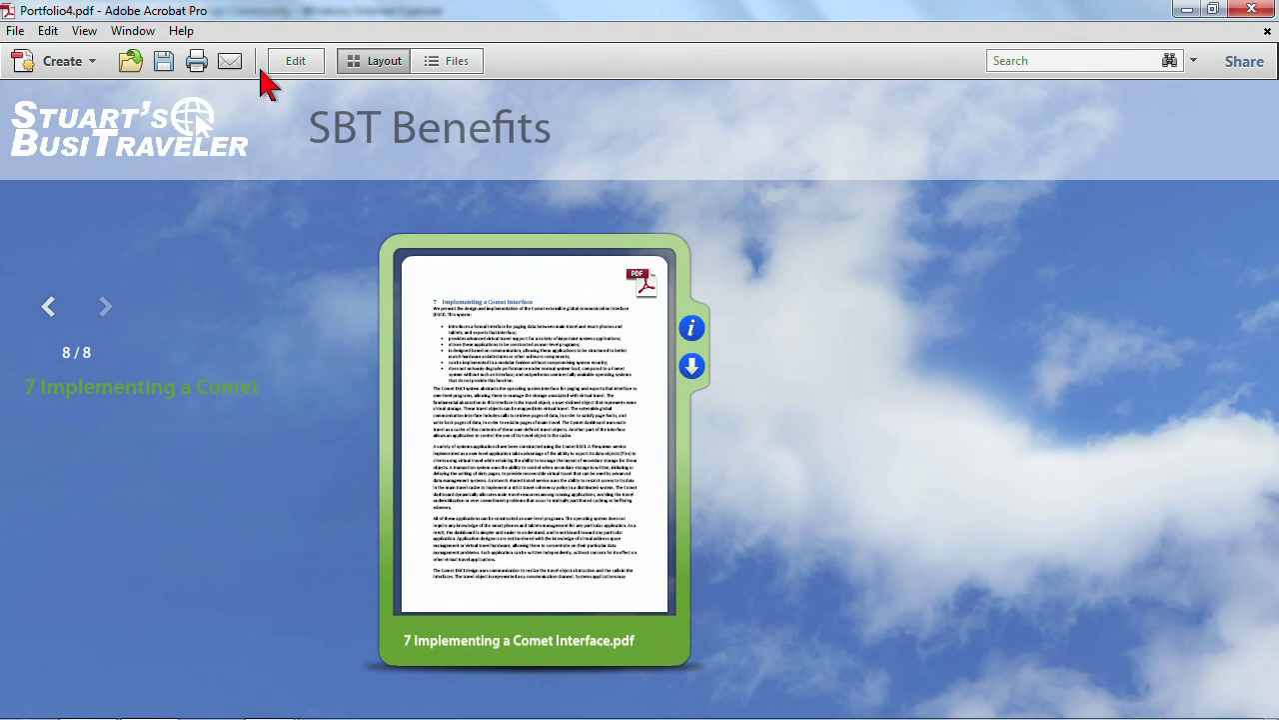
left_click(294, 62)
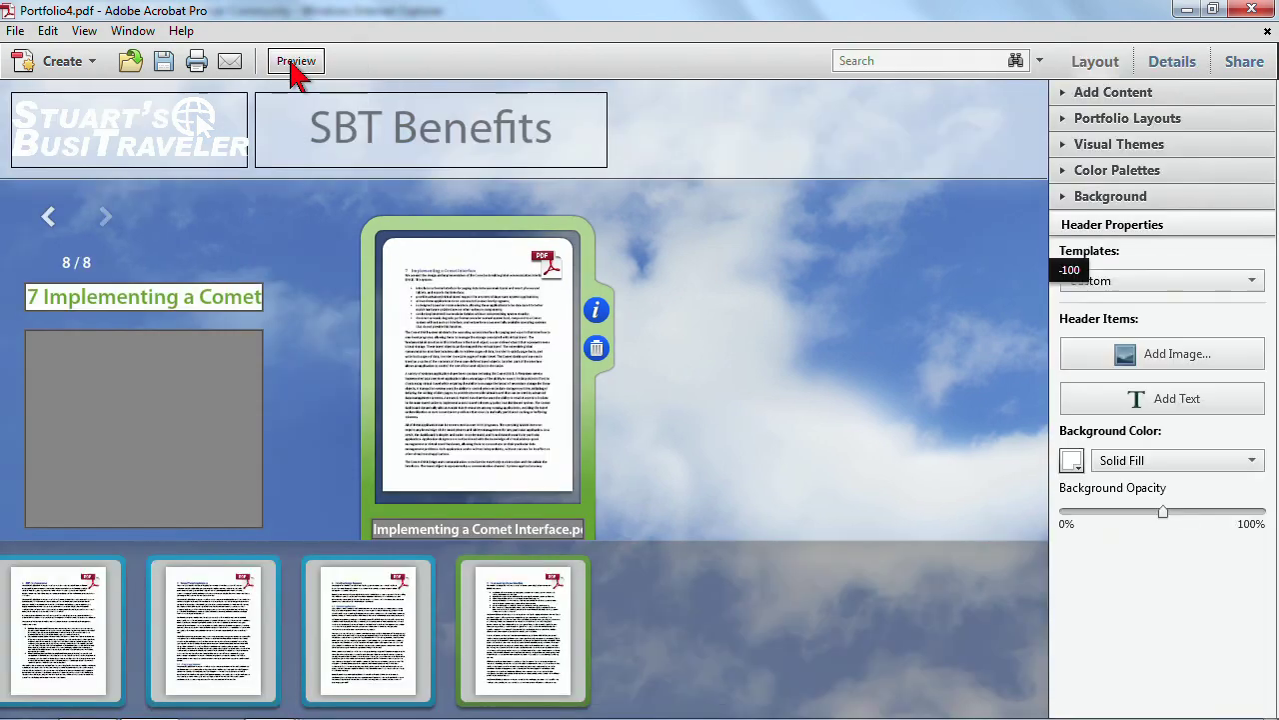
Colour the SBT Benefits title text white and preview the result
left_click(343, 135)
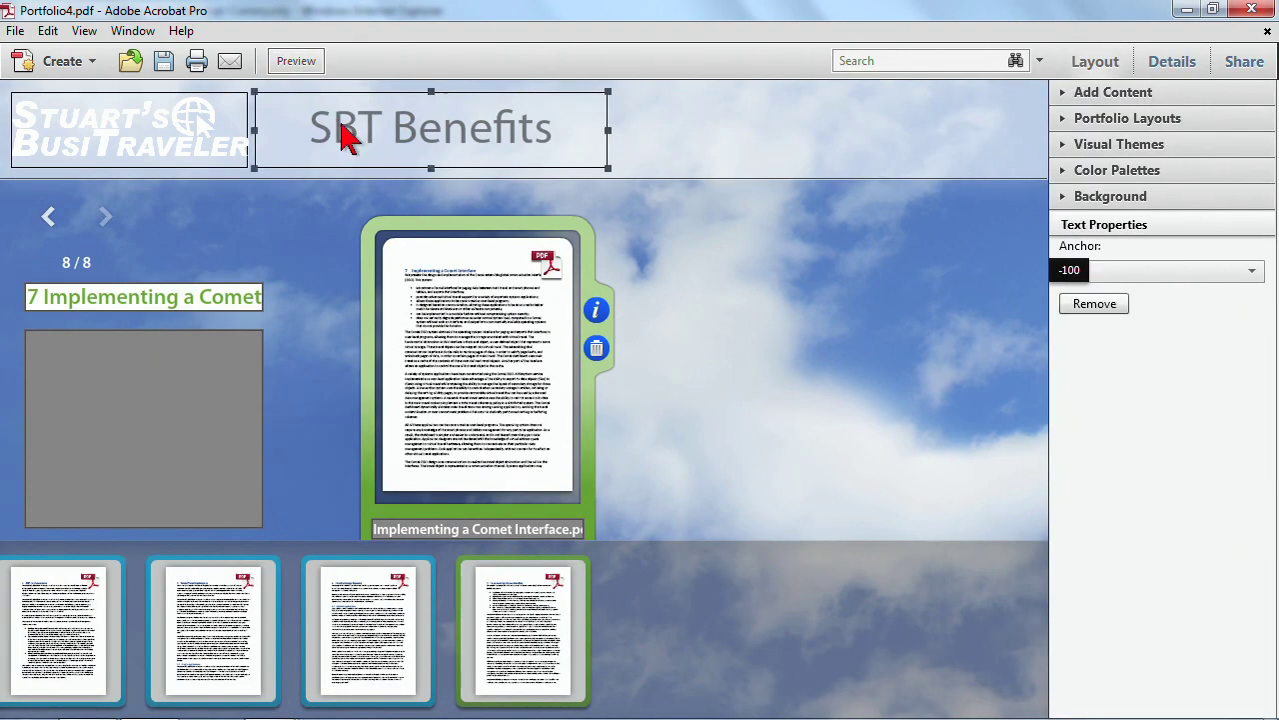
left_click(398, 148)
left_click_drag(302, 128, 645, 137)
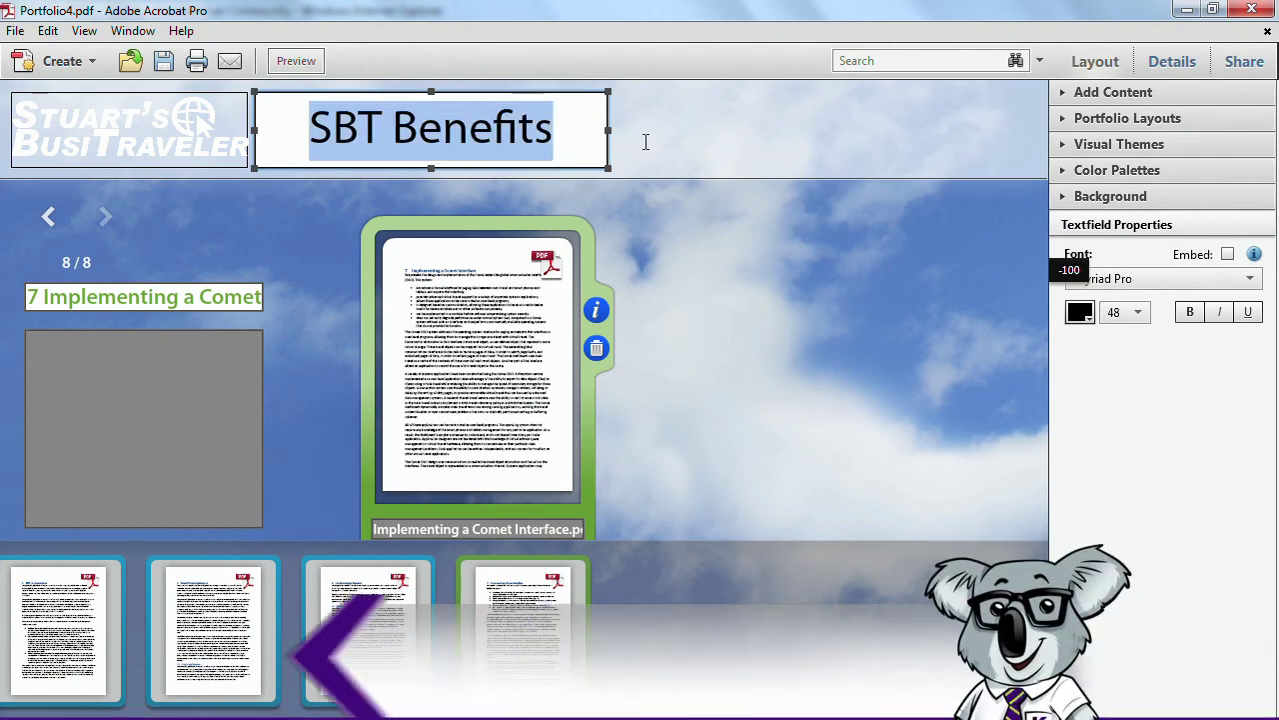
left_click(1081, 314)
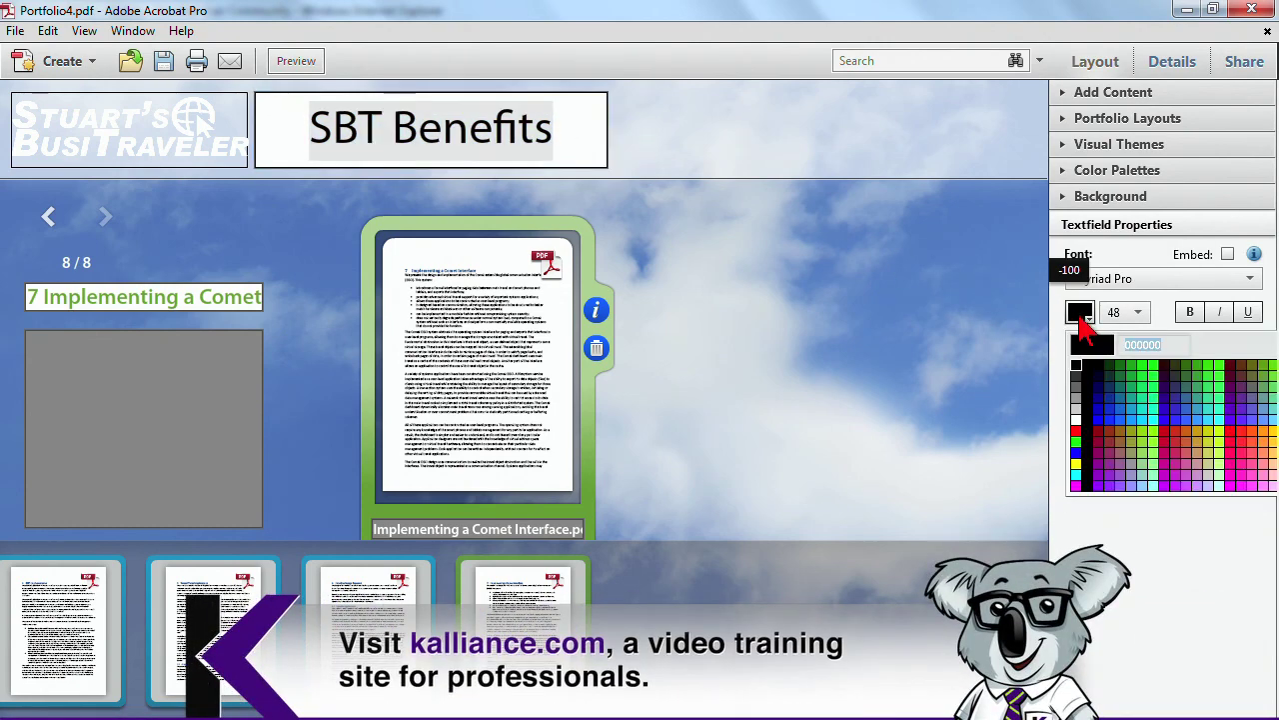
left_click(1077, 419)
left_click(634, 157)
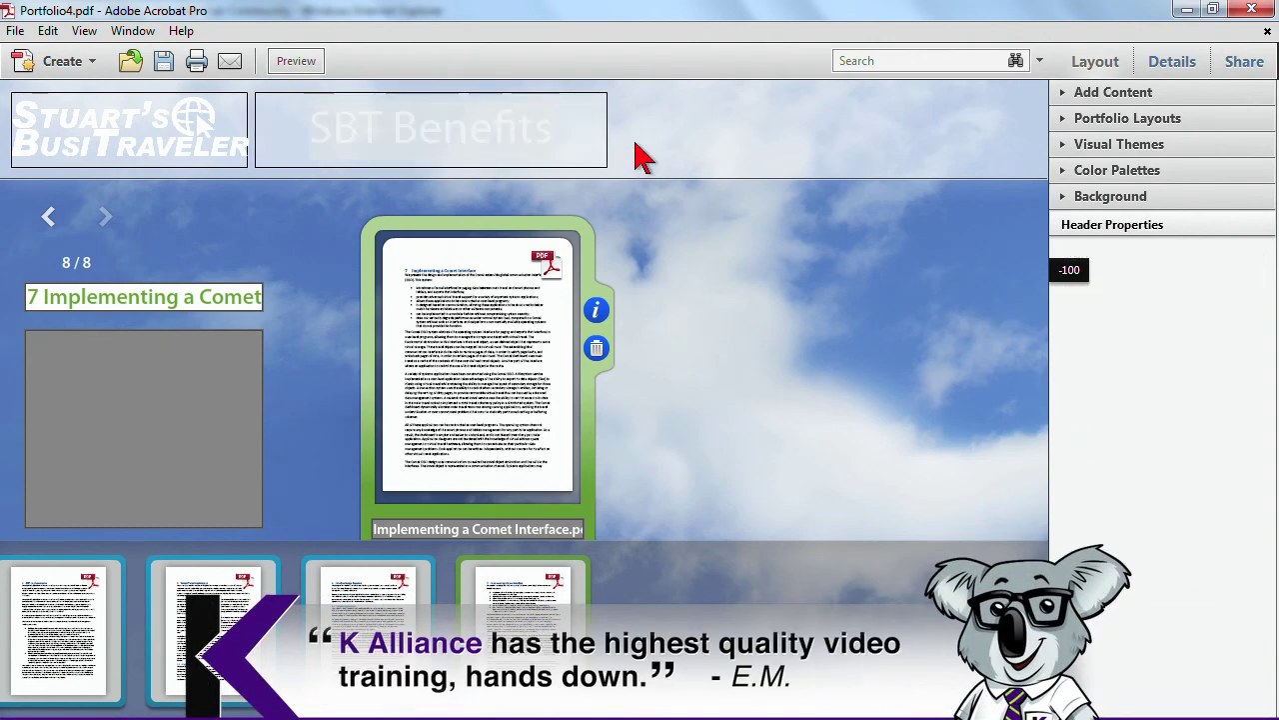
left_click(296, 72)
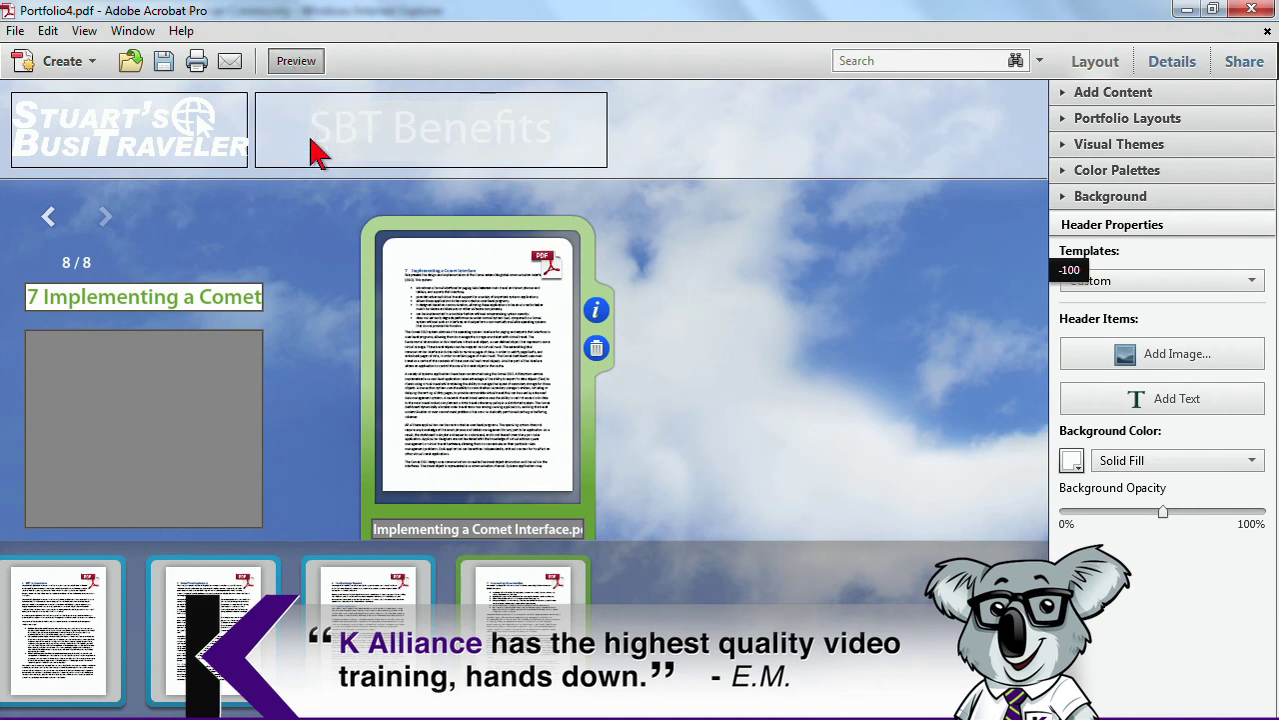
left_click(296, 61)
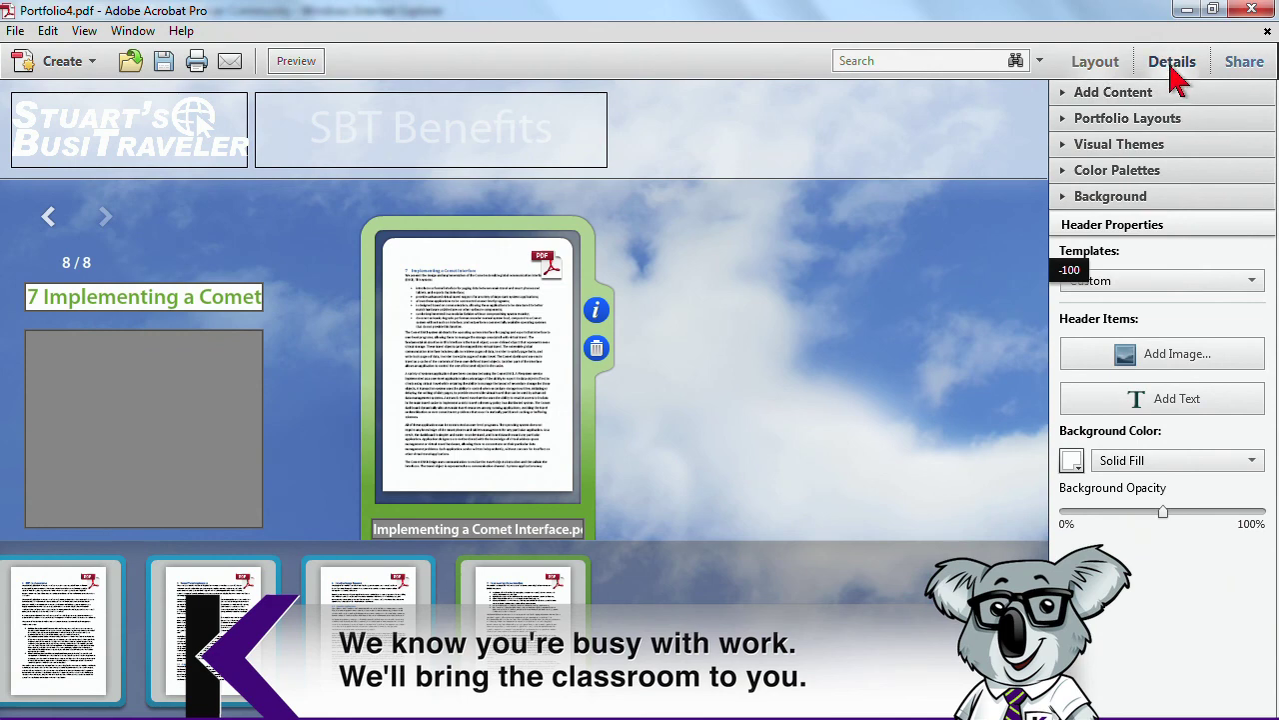
Switch the portfolio to its file Details view
left_click(1175, 70)
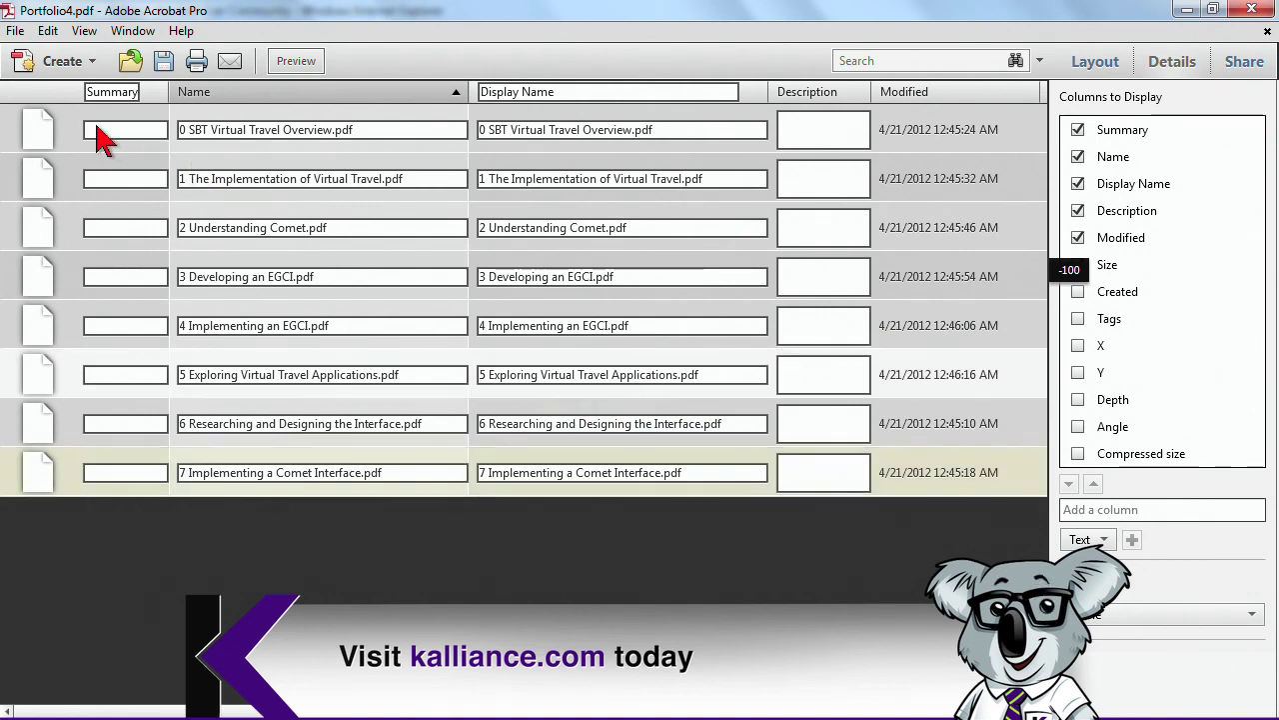
left_click(97, 129)
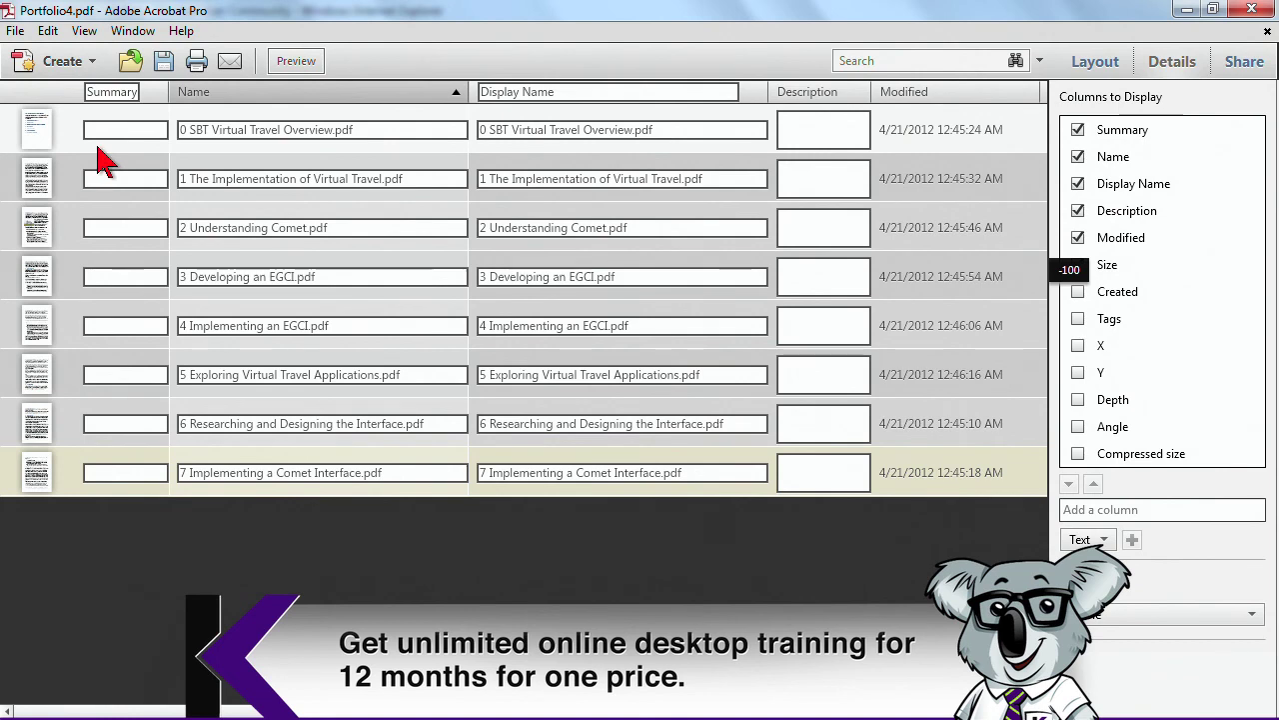
left_click(290, 183)
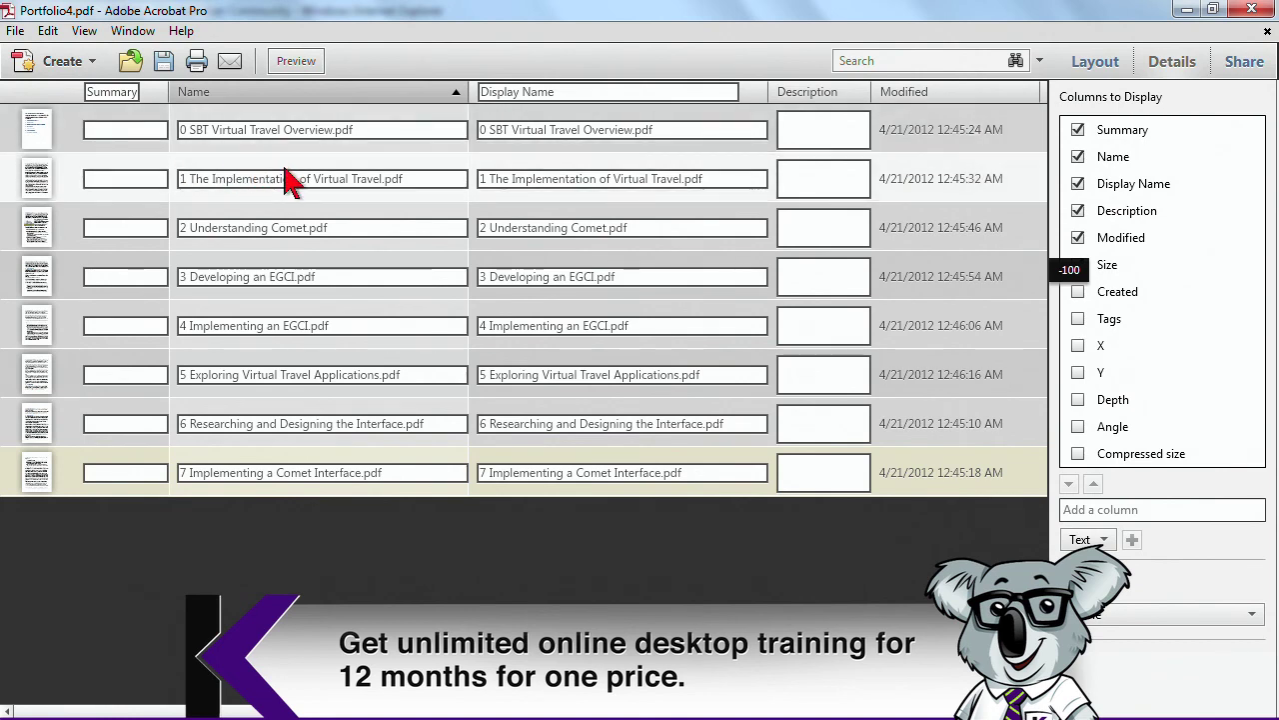
left_click(812, 132)
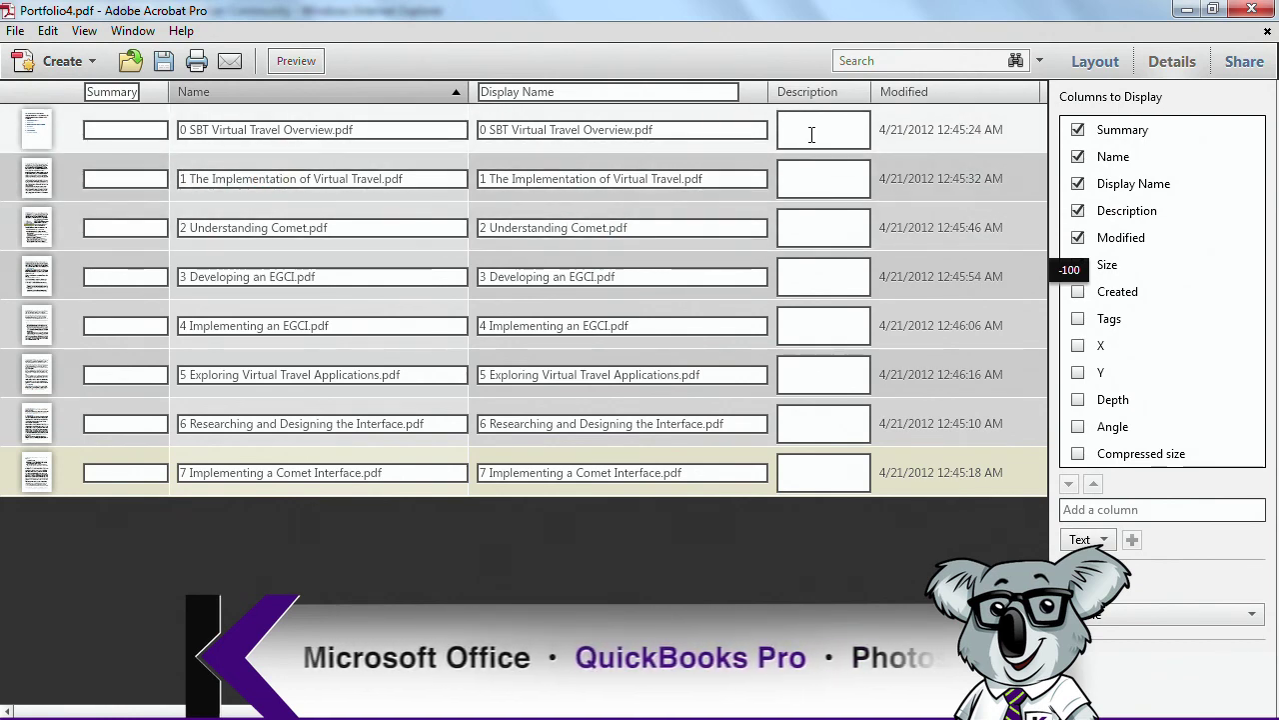
Hide the Summary, Name, Tags and Depth columns, leaving Display Name, Description, Modified and Size
left_click(1079, 319)
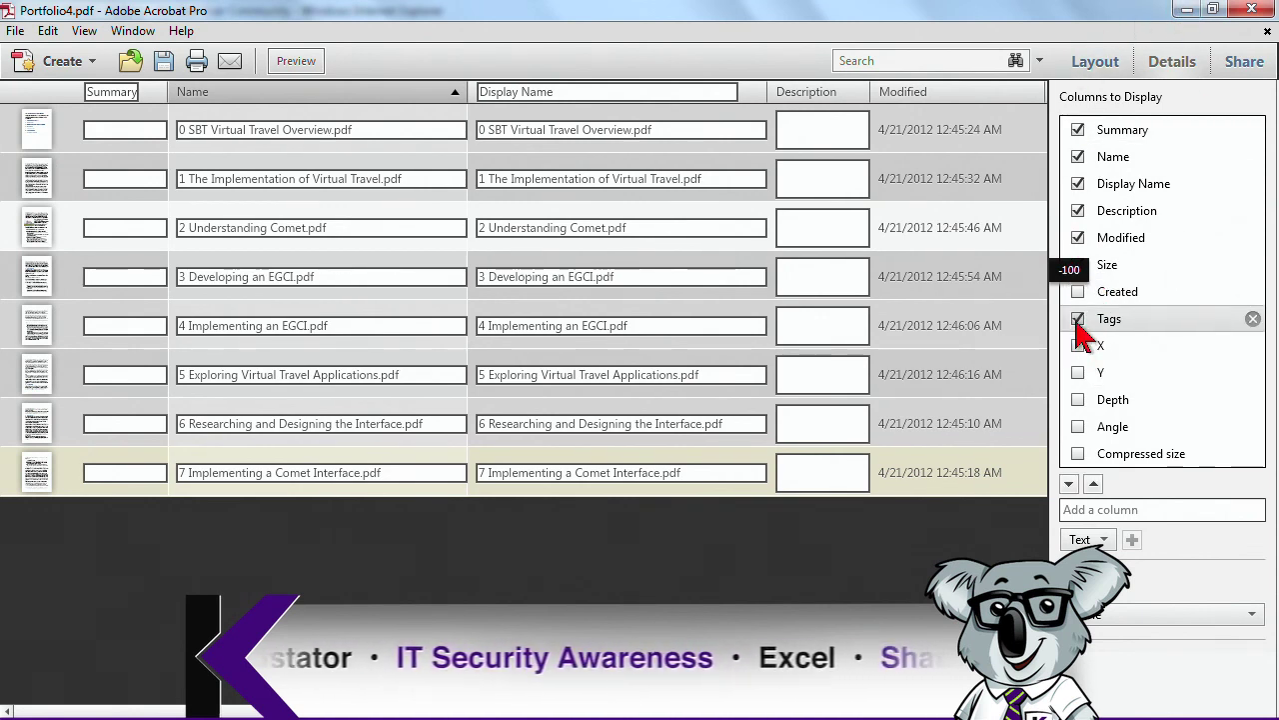
left_click(1078, 399)
left_click(1078, 319)
left_click(1078, 238)
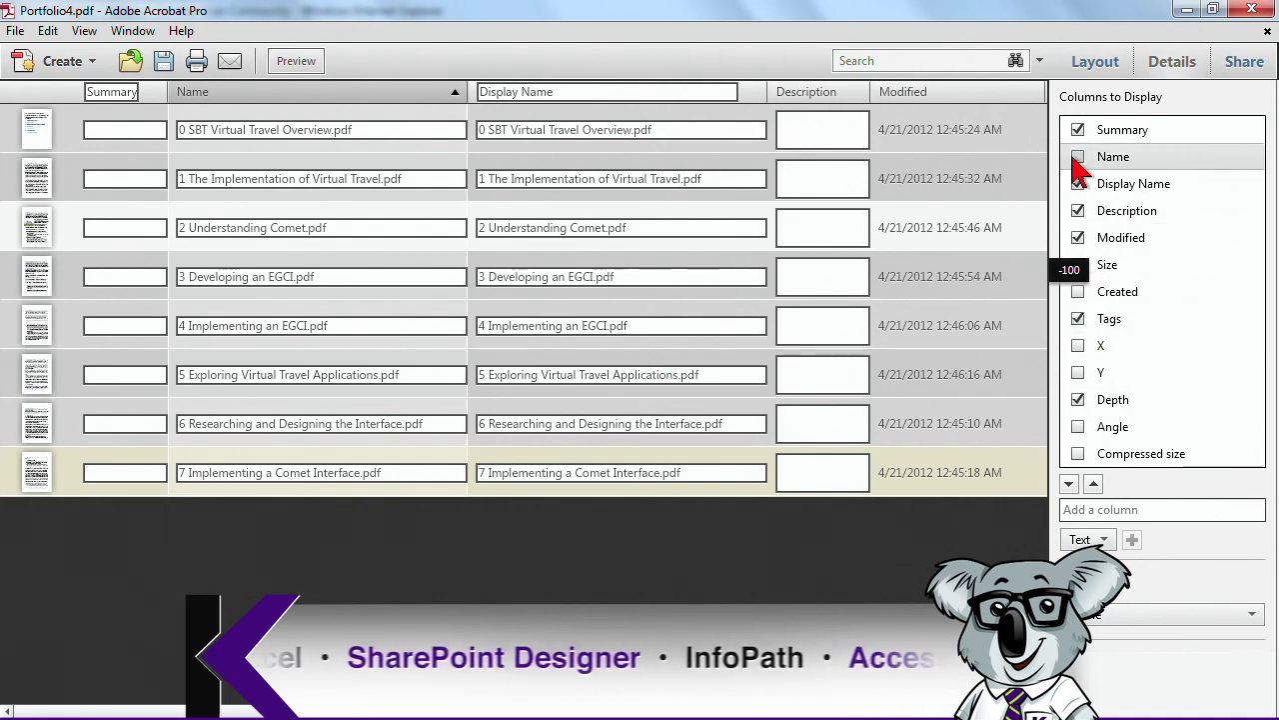
left_click(1078, 157)
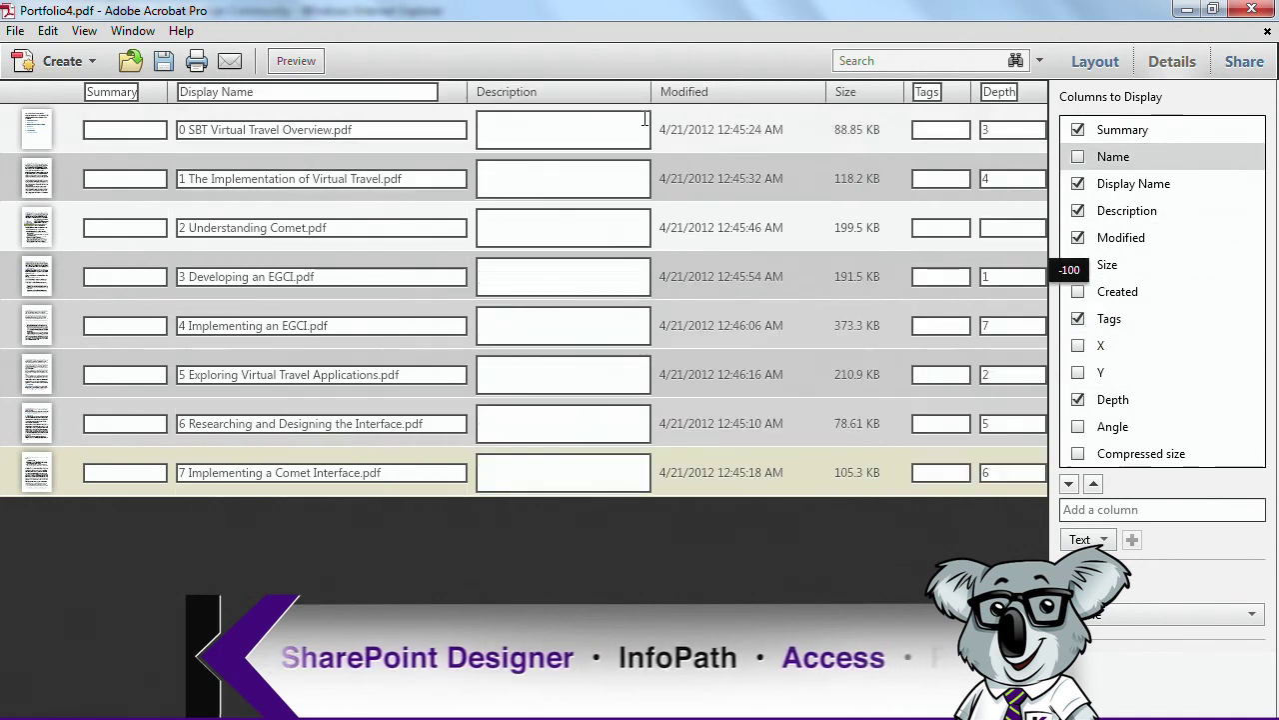
left_click(1077, 319)
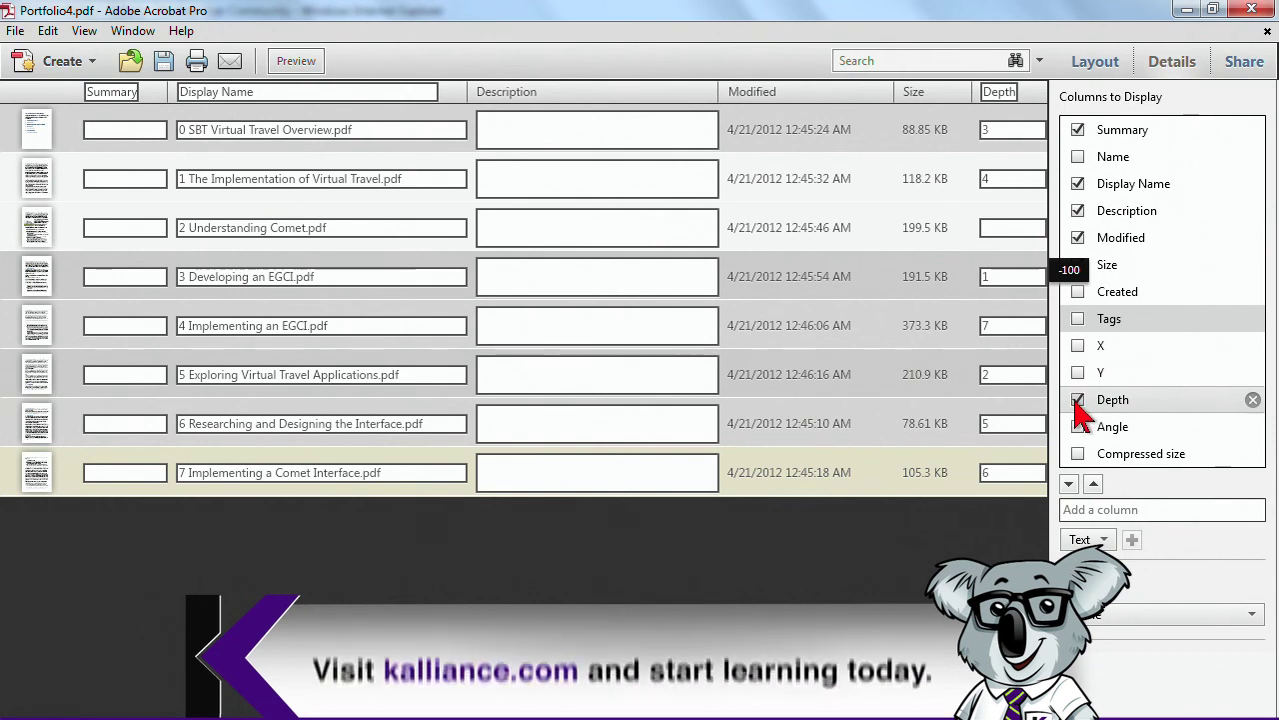
left_click(1077, 400)
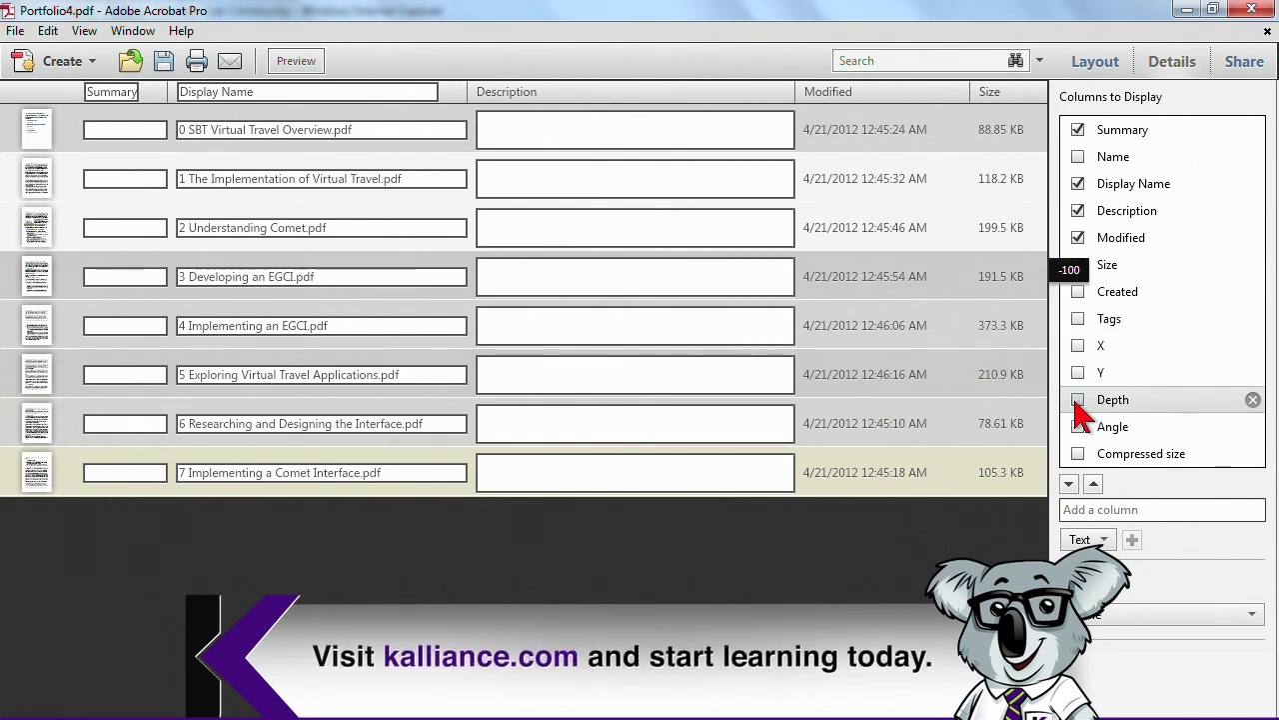
left_click(1078, 130)
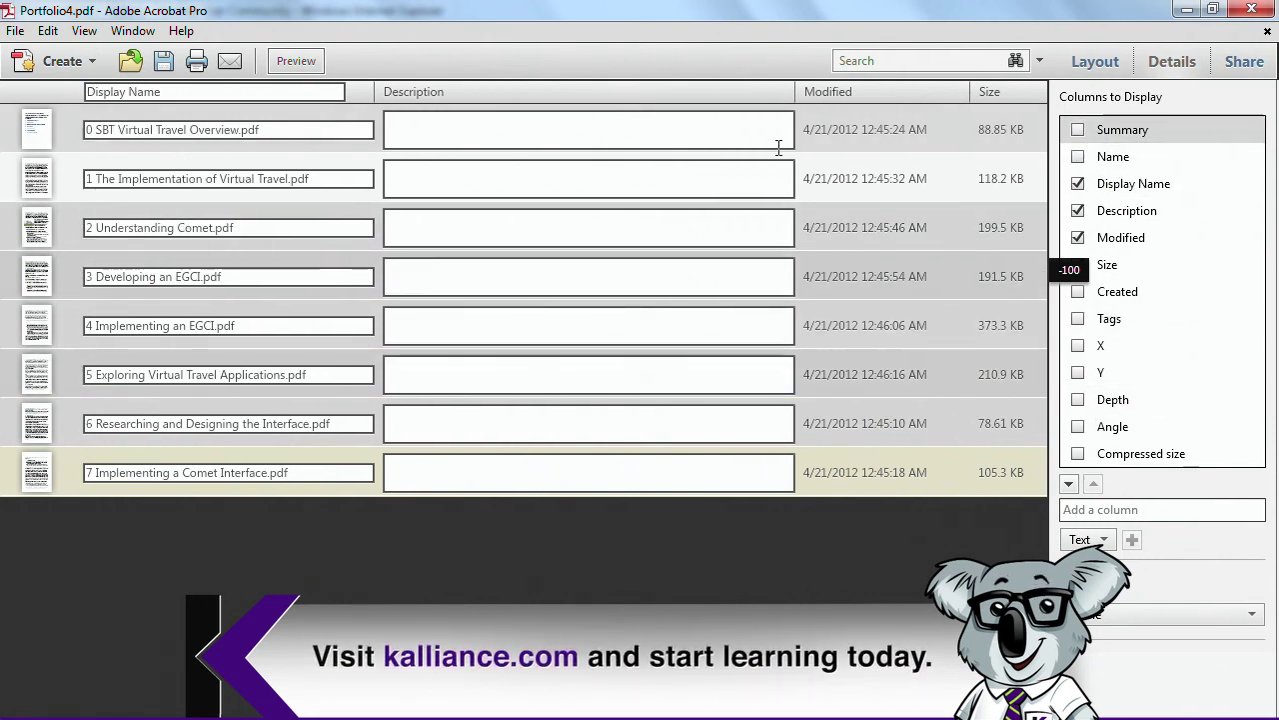
left_click(494, 140)
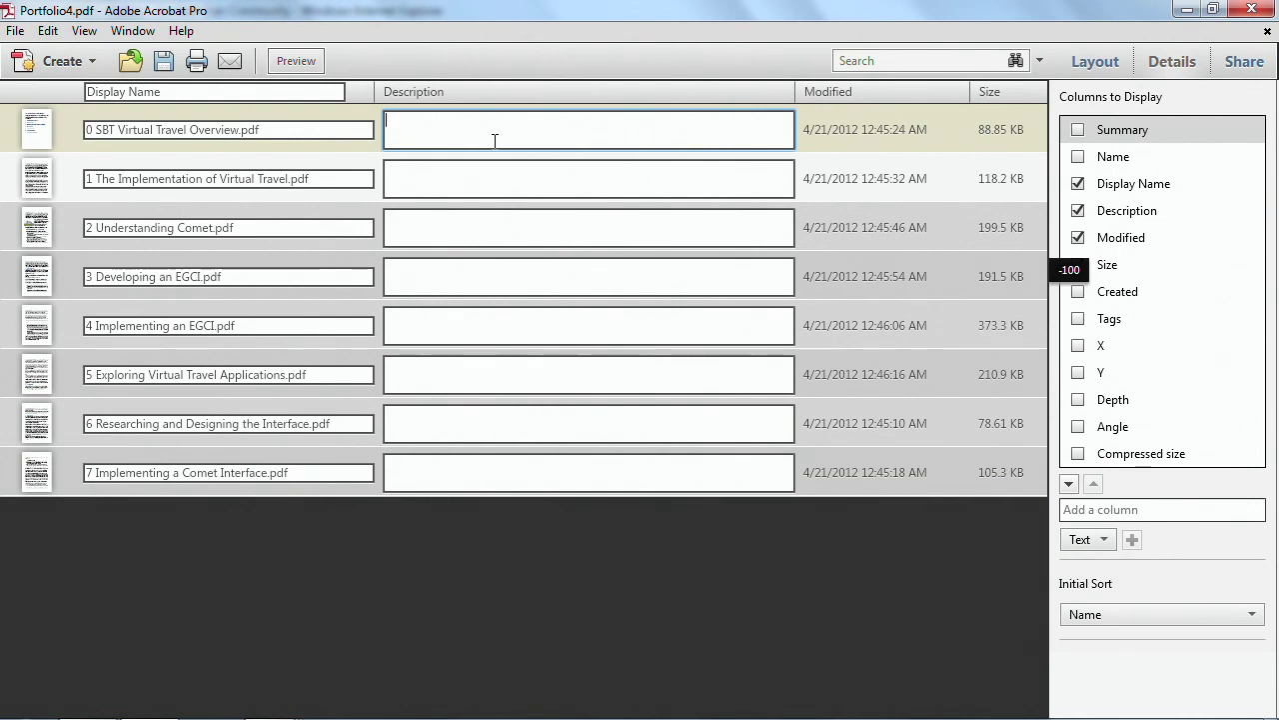
Enter 'A quick TOC of the files' as the first file's description and preview the file list
type("A quick TOC of the files")
left_click(481, 174)
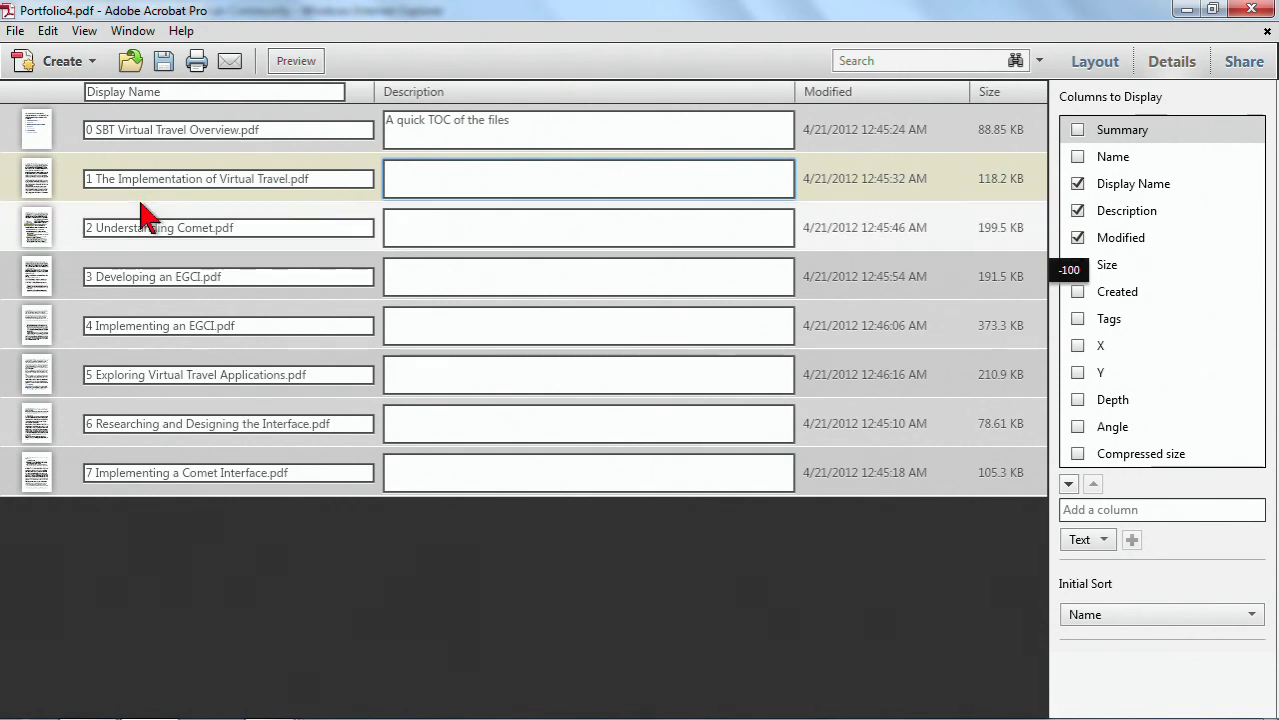
left_click(297, 62)
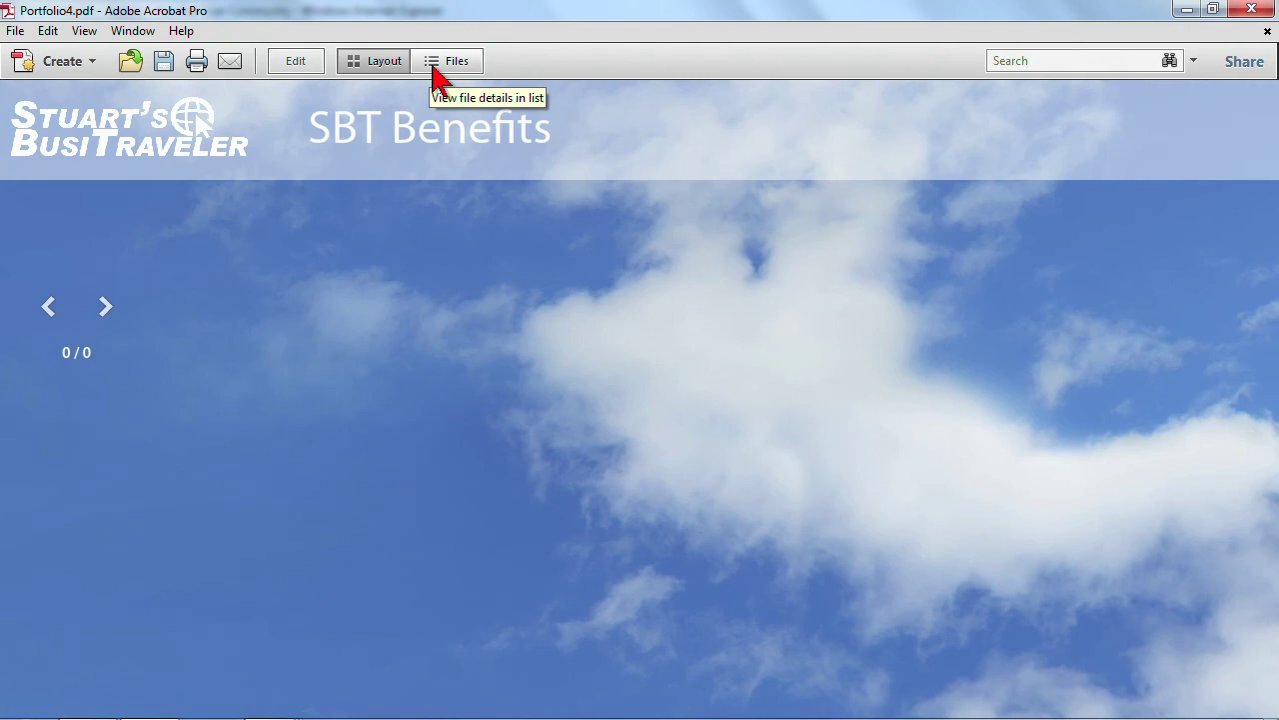
left_click(433, 68)
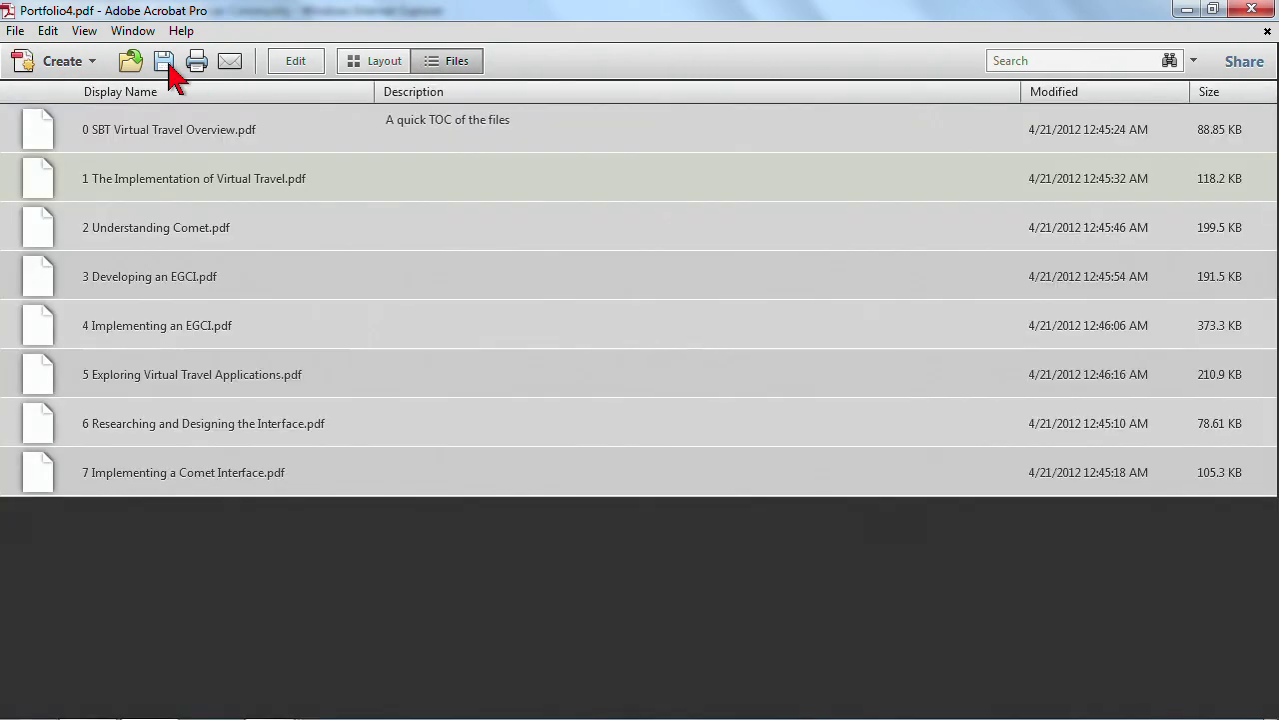
left_click(164, 62)
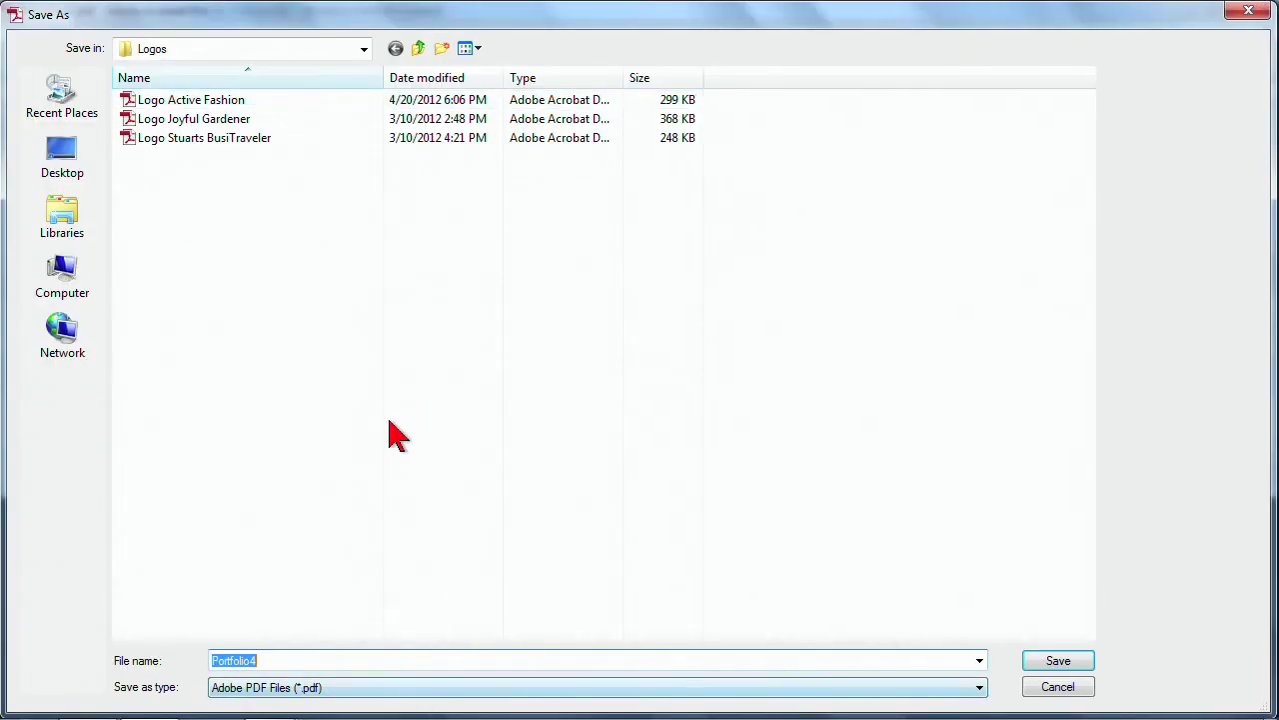
Rename the file from Portfolio4 to Portfolio EGCI and save it in the Acrobat X folder
left_click(417, 48)
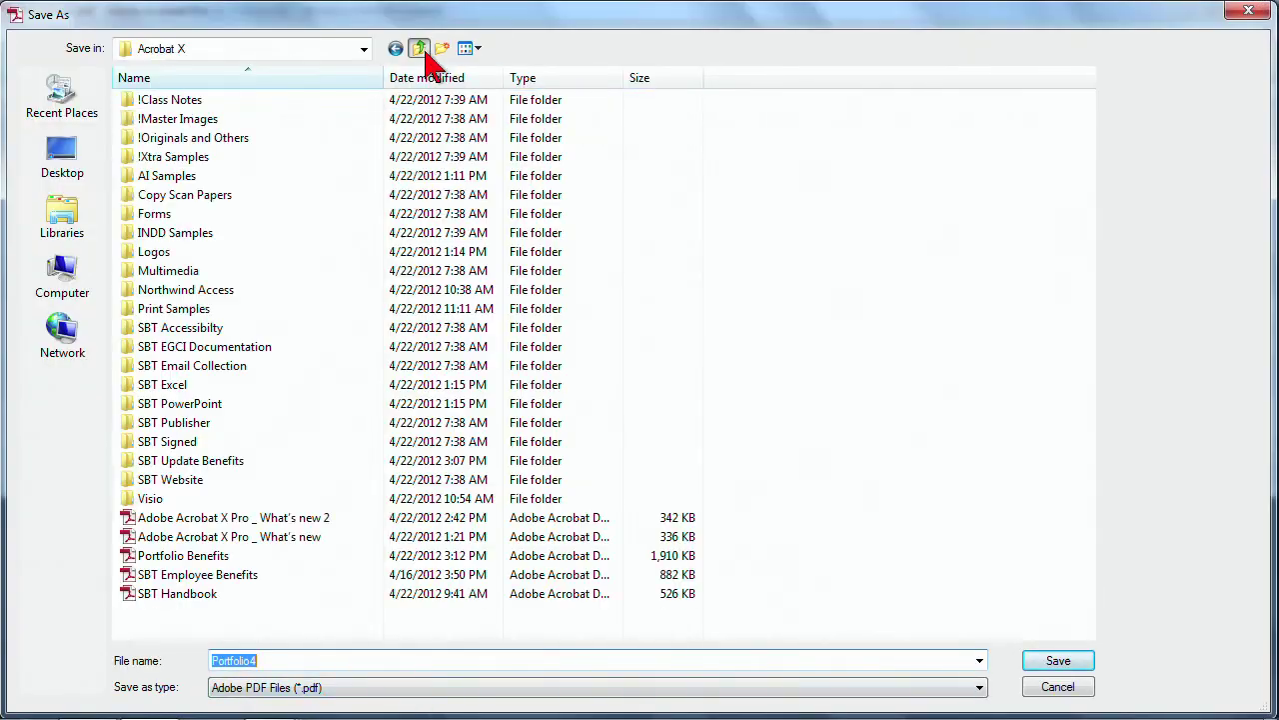
left_click(298, 662)
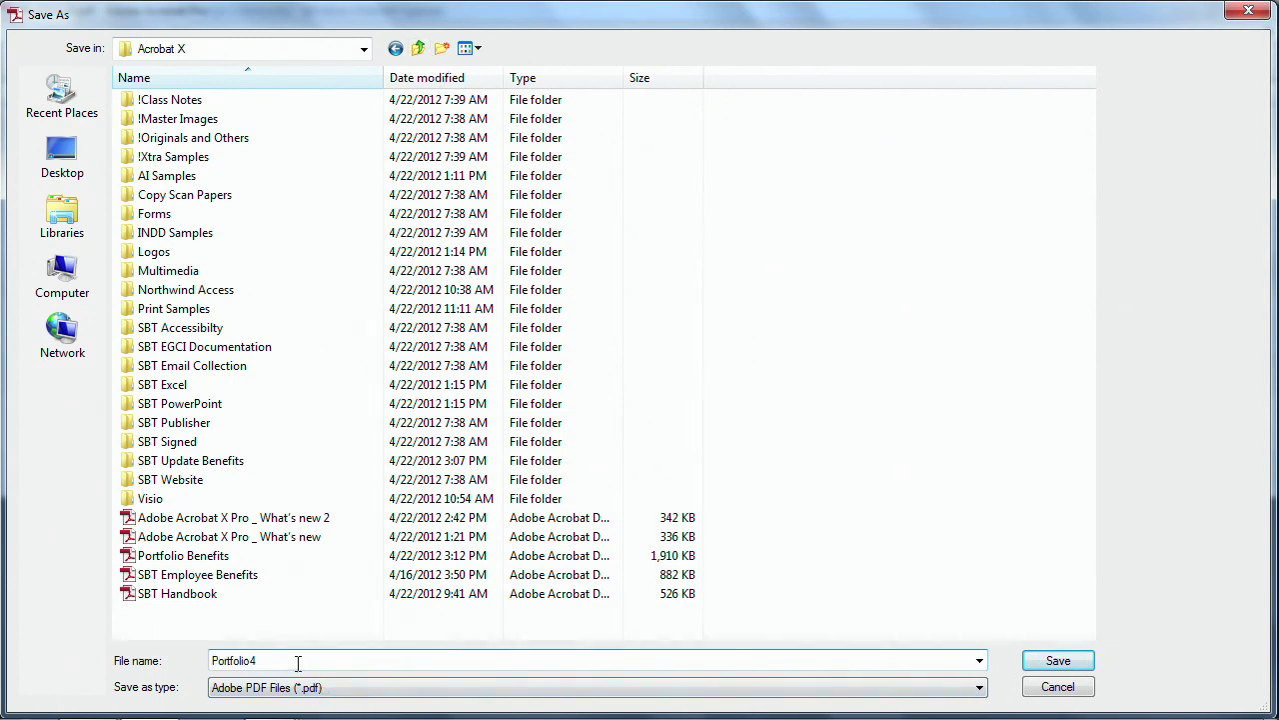
key("BackSpace")
type("S")
key("BackSpace")
type("EGCI")
left_click(1058, 660)
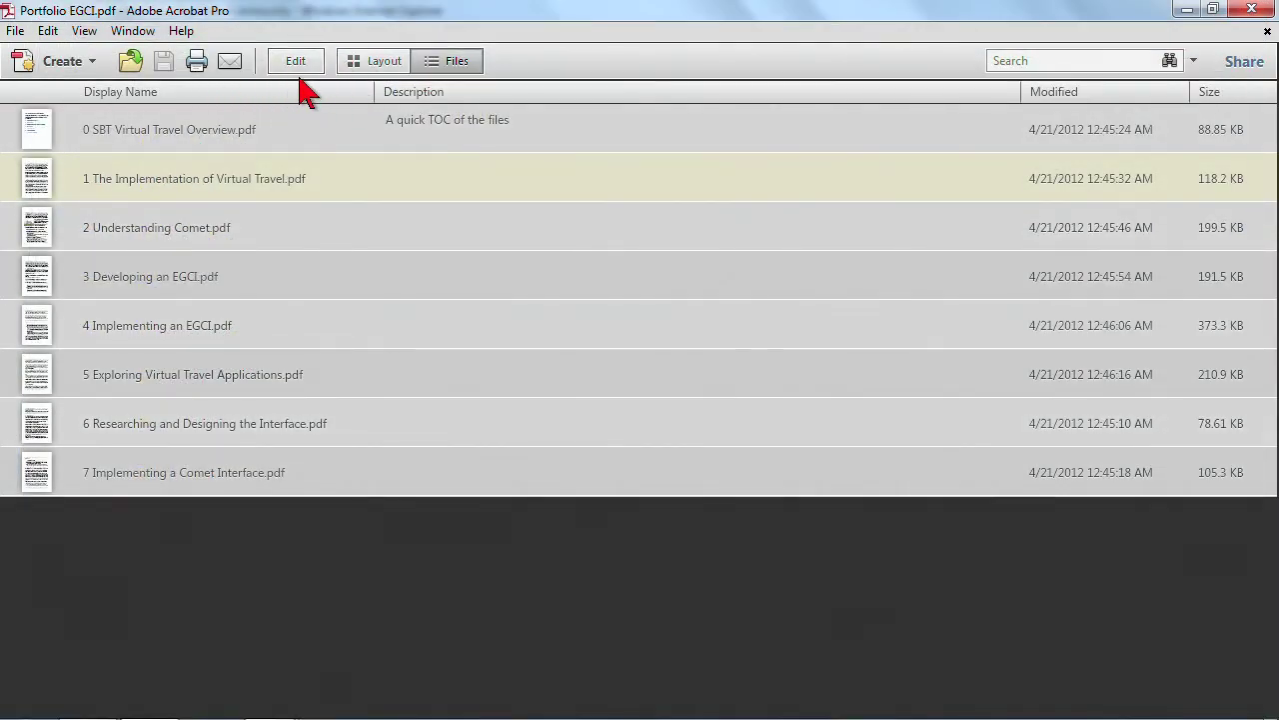
Search all portfolio documents for 'comet' and enlarge the results list
left_click(1129, 64)
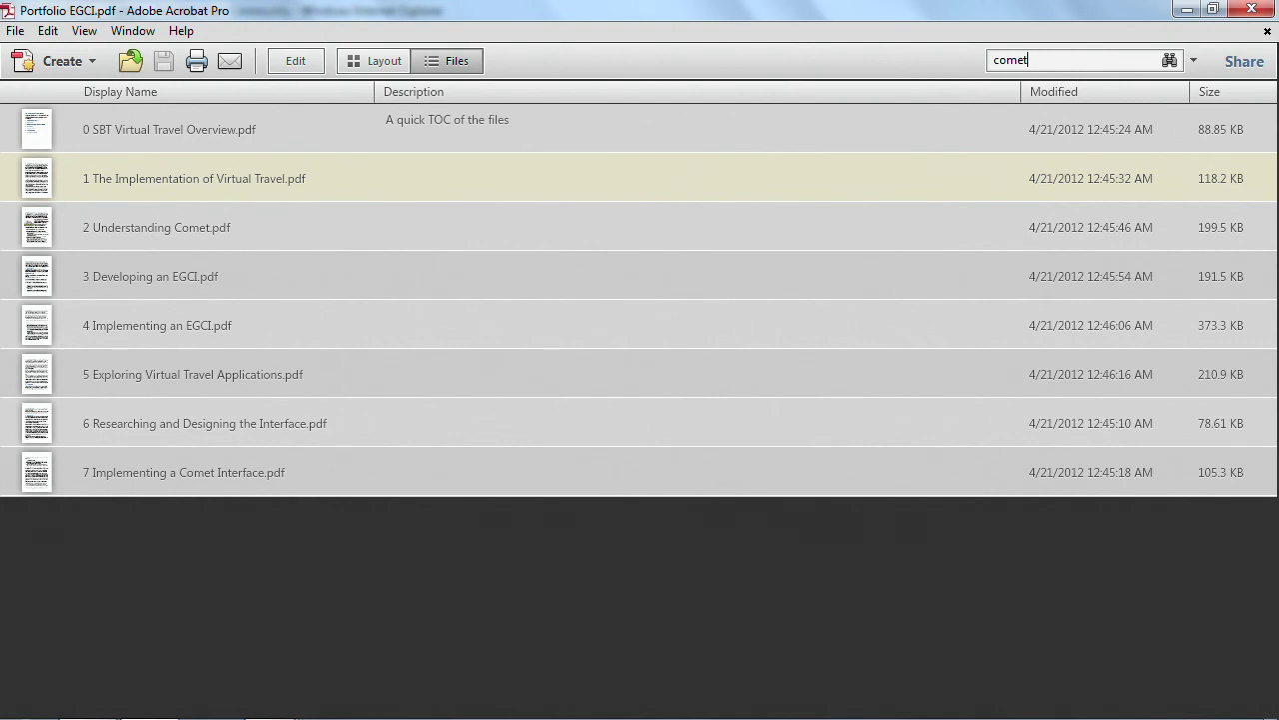
left_click(1168, 61)
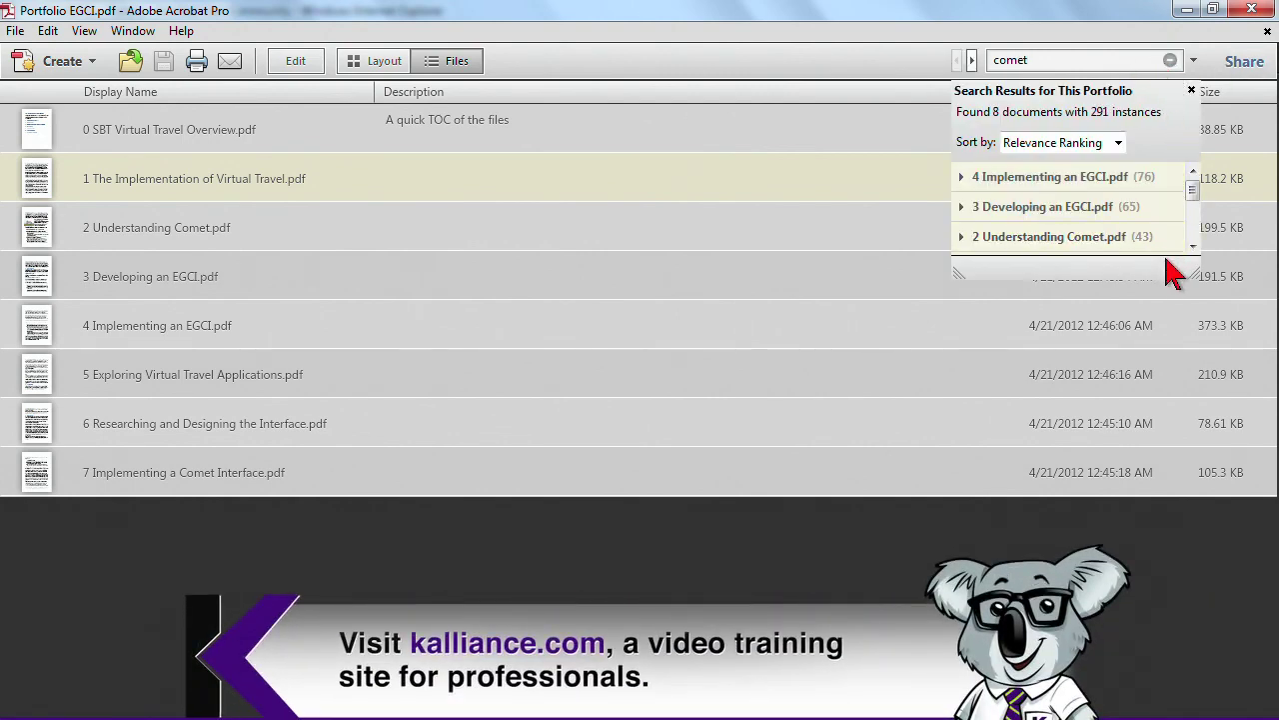
left_click_drag(1192, 271, 1254, 522)
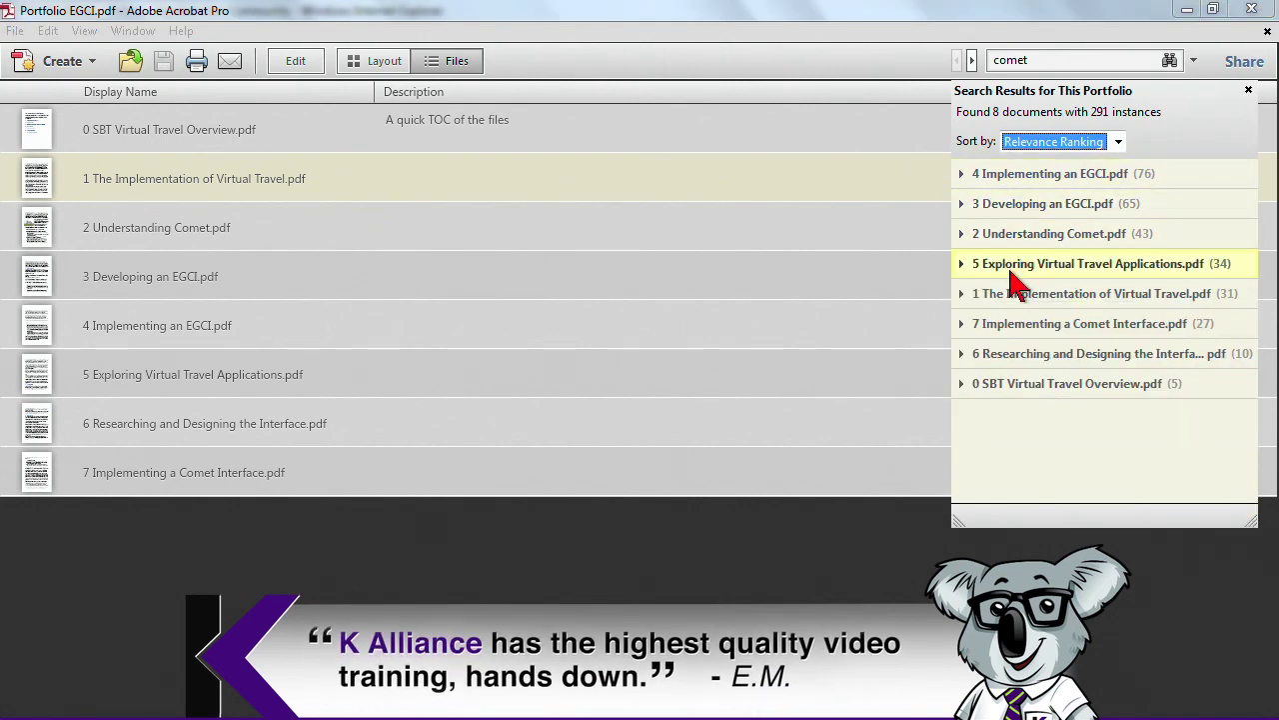
Step through the comet matches in document 6, then return to the layout
left_click(994, 353)
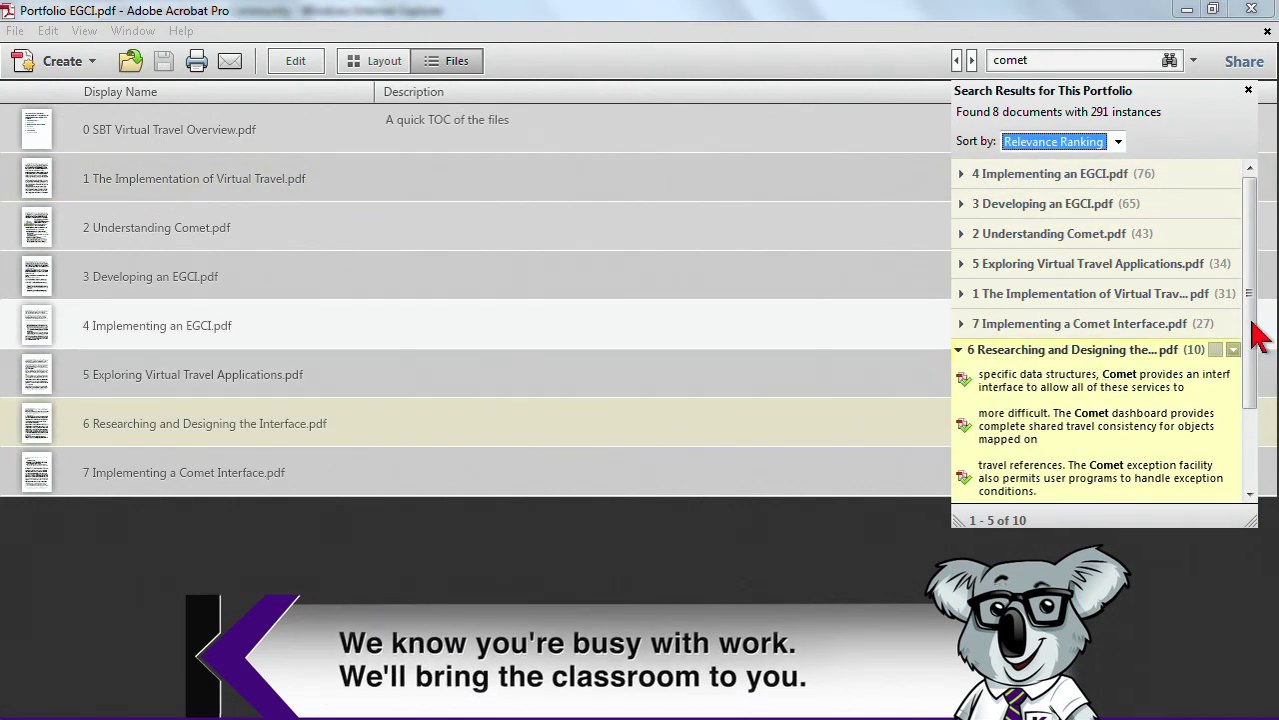
scroll(1260, 331, "down", 3)
left_click(1021, 318)
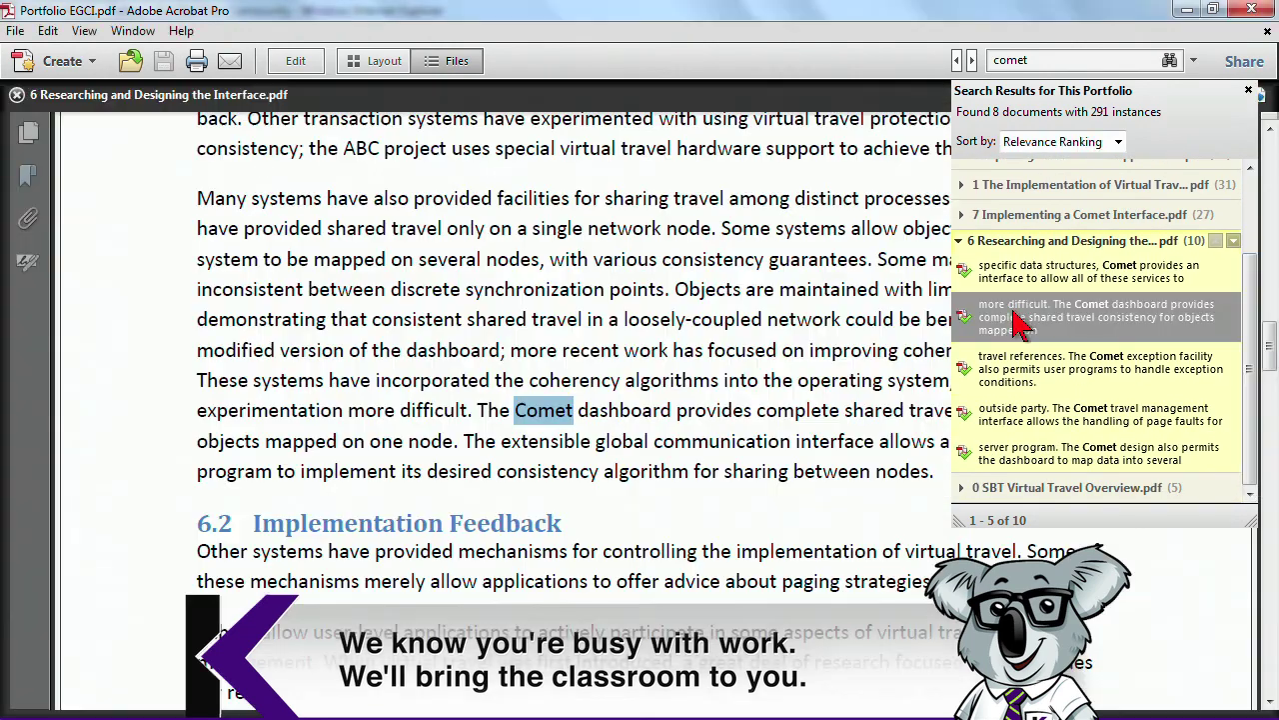
left_click(1021, 379)
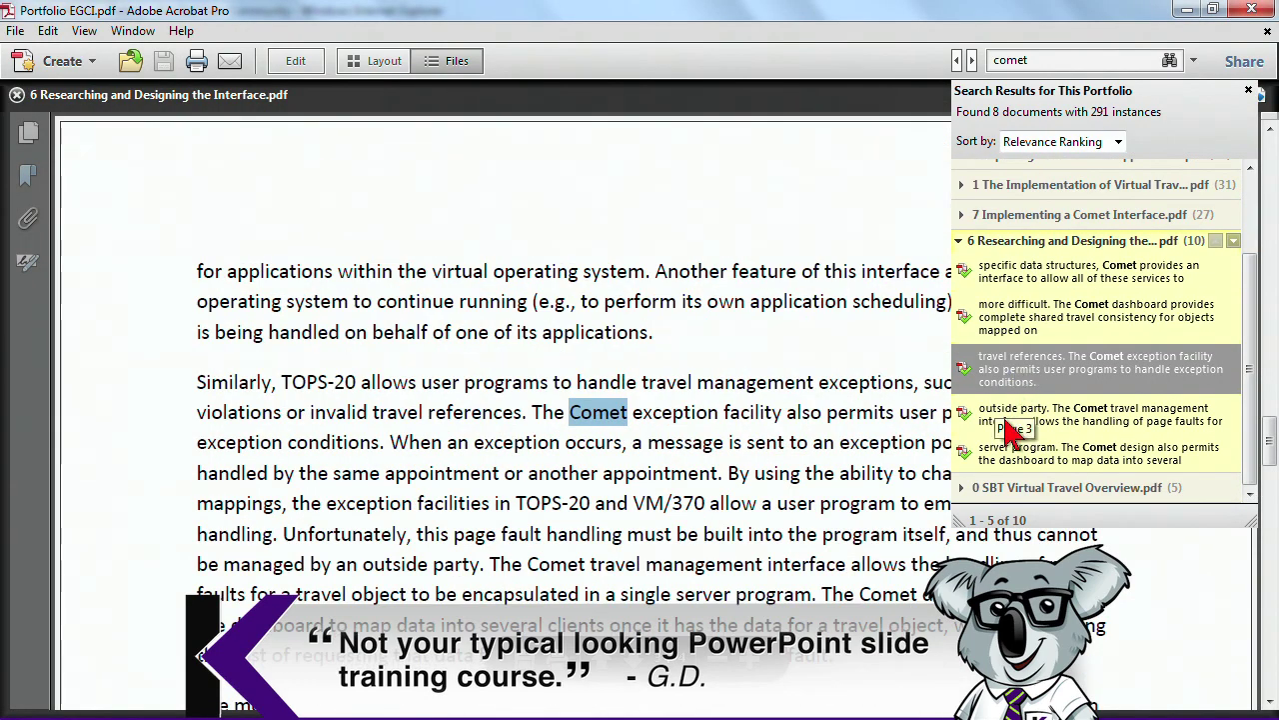
left_click(1010, 417)
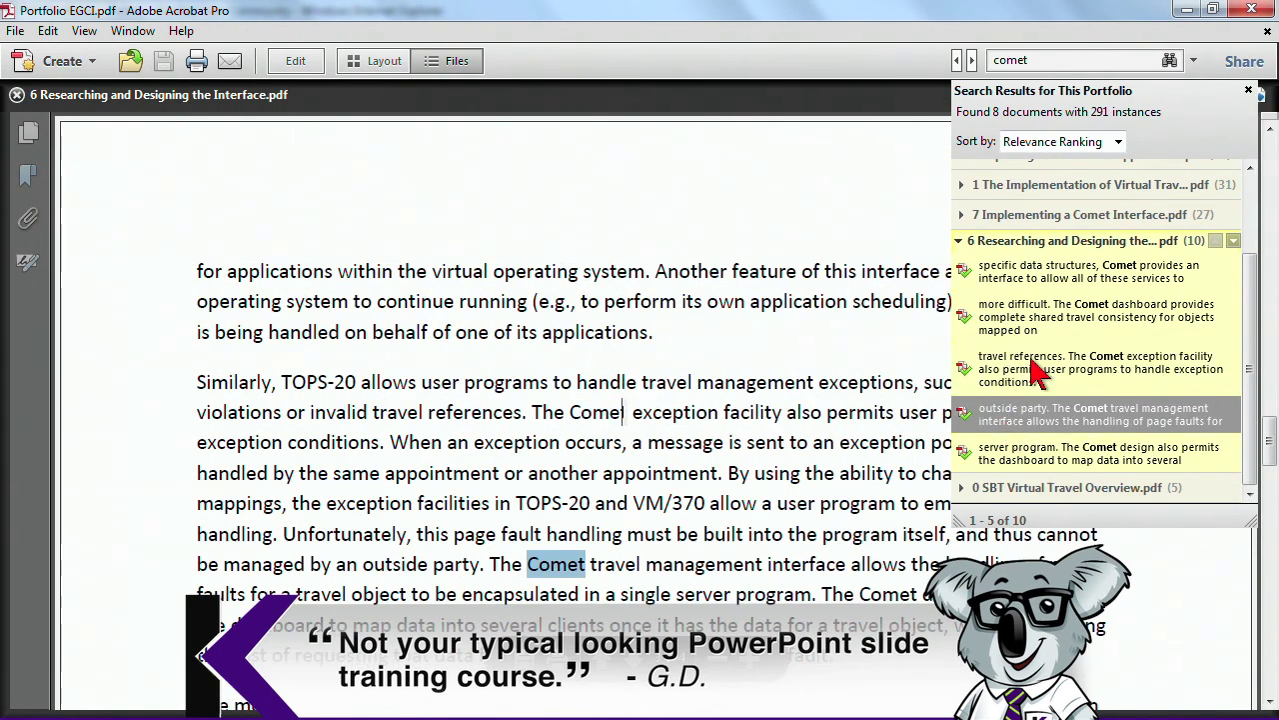
left_click(1171, 60)
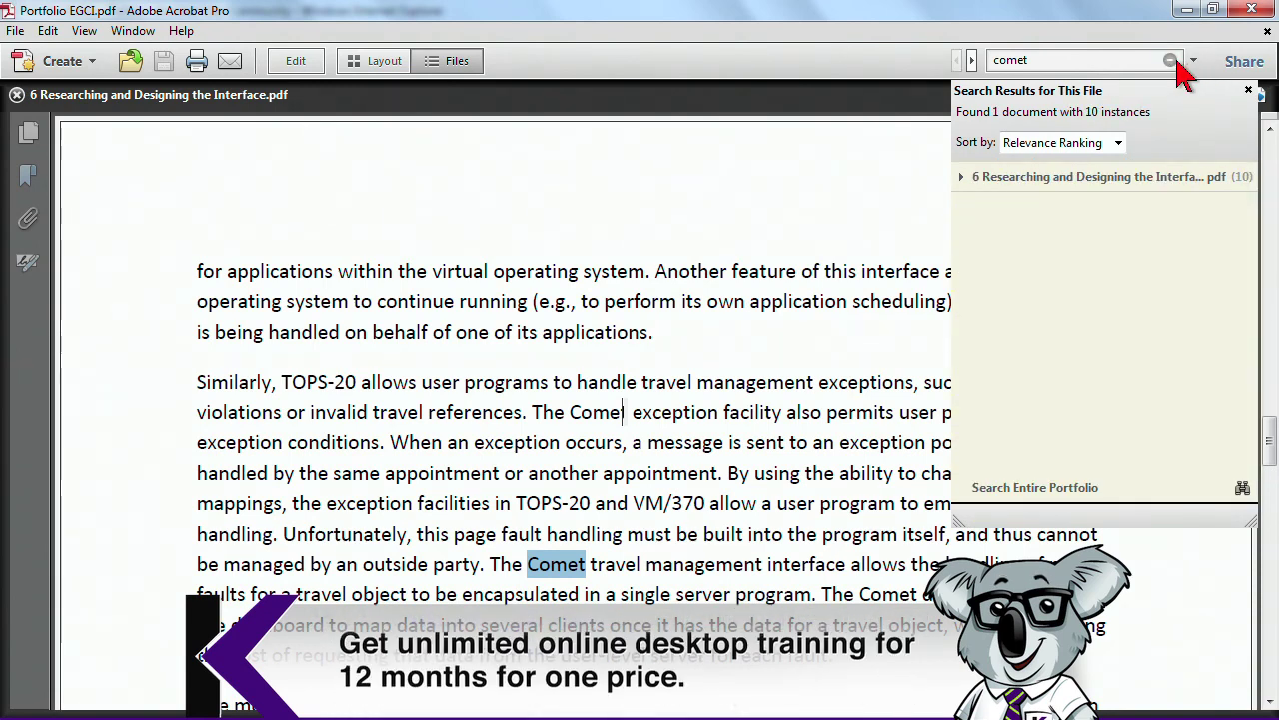
left_click(347, 69)
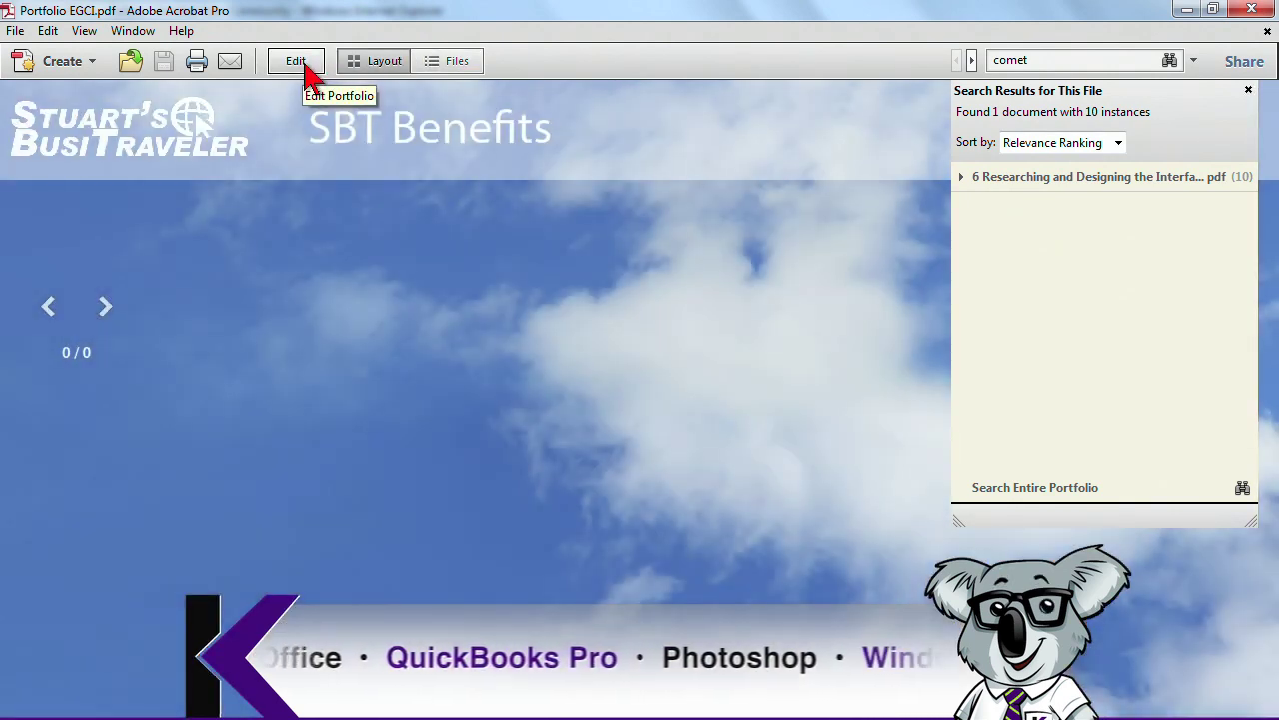
Switch Portfolio EGCI.pdf back to Edit mode
left_click(305, 66)
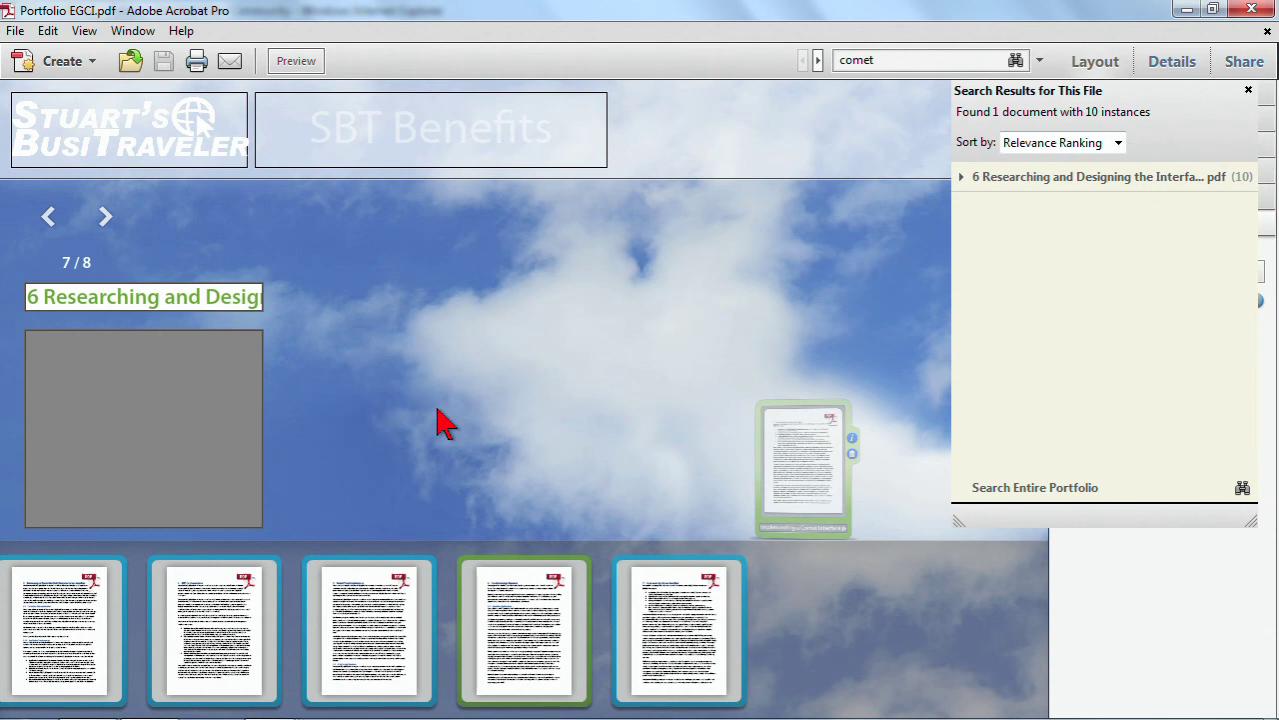
Minimise the Internet Explorer window showing the Acrobat PDF Portfolios gallery
left_click(1188, 10)
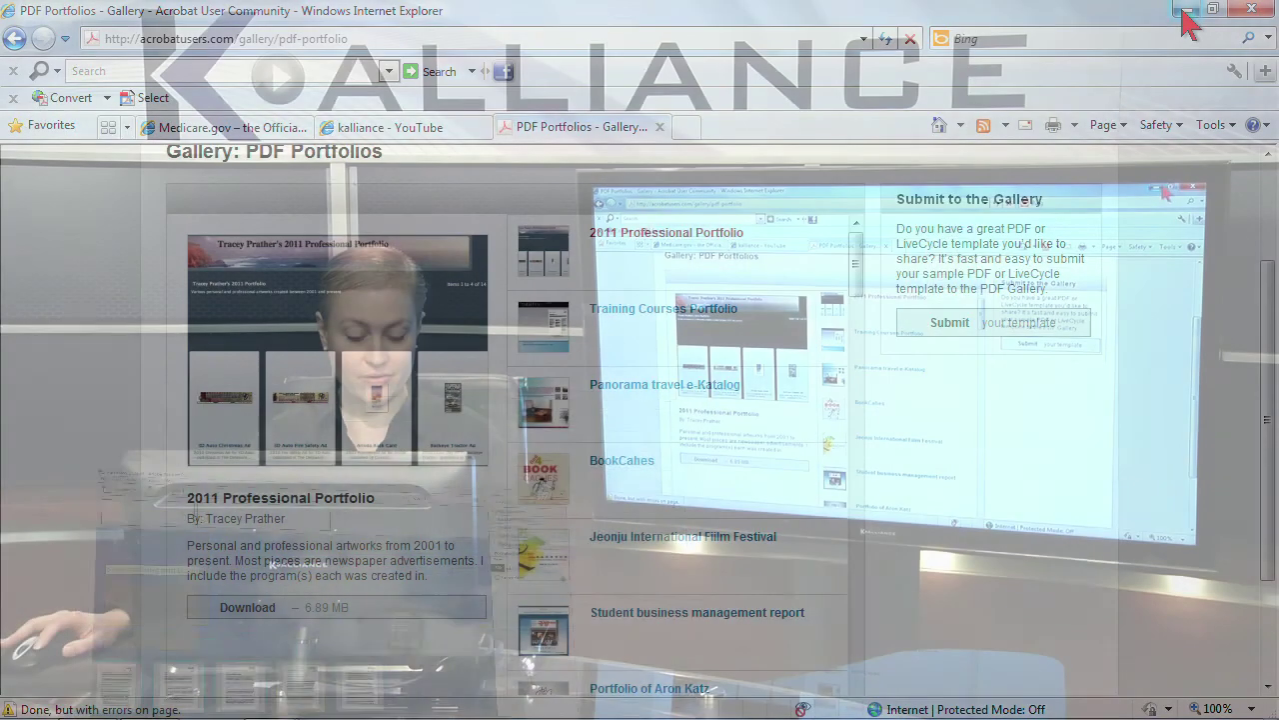